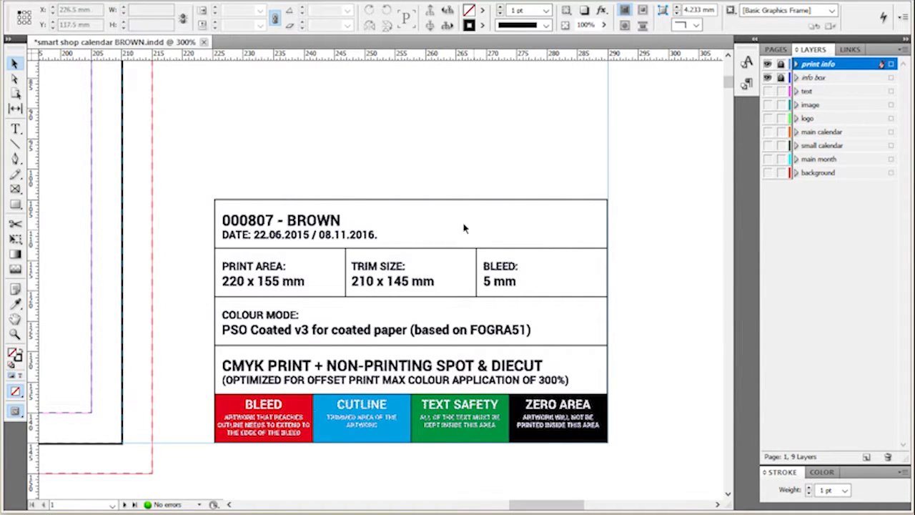
# Examine the bleed, cutline and text safety lines around the cover page.
pyautogui.scroll(-3, 607, 318)
pyautogui.moveTo(310, 140); pyautogui.dragTo(536, 258)
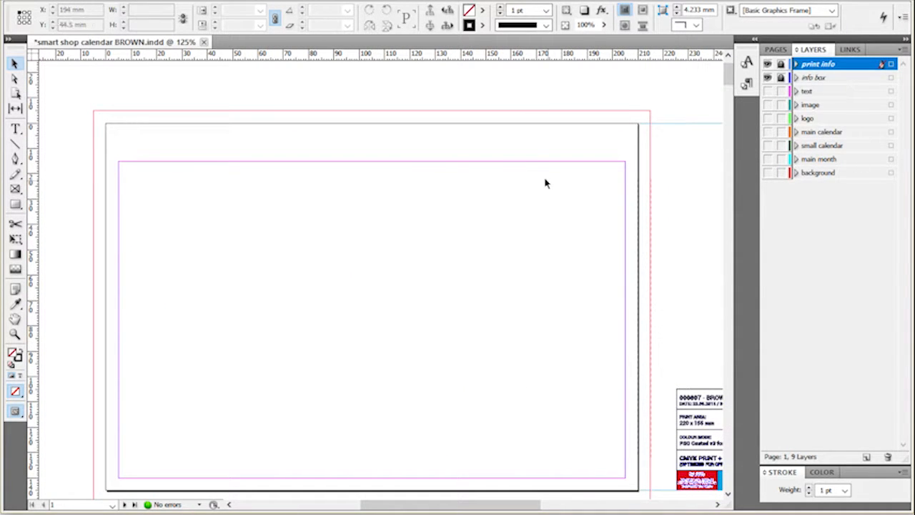
pyautogui.scroll(4, 408, 116)
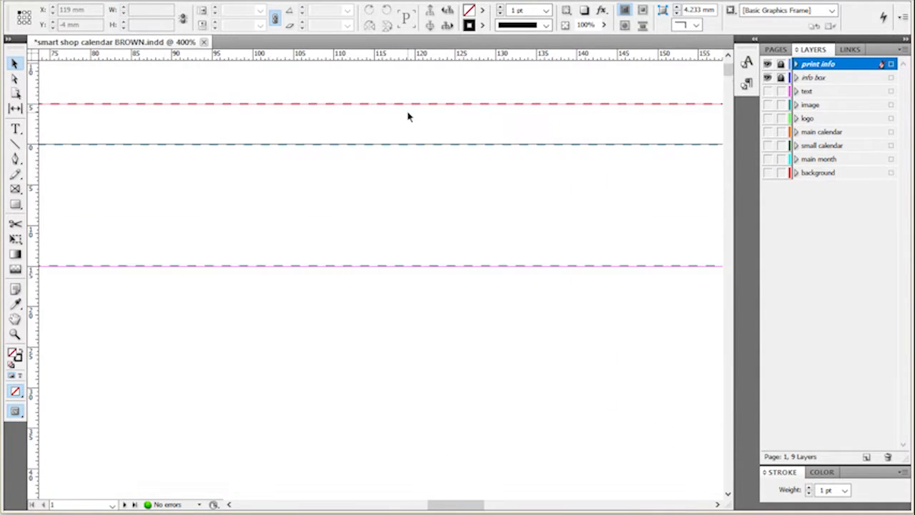
pyautogui.moveTo(392, 240); pyautogui.dragTo(463, 333)
pyautogui.moveTo(426, 238); pyautogui.dragTo(500, 360)
pyautogui.moveTo(374, 132); pyautogui.dragTo(437, 203)
pyautogui.scroll(-5, 343, 102)
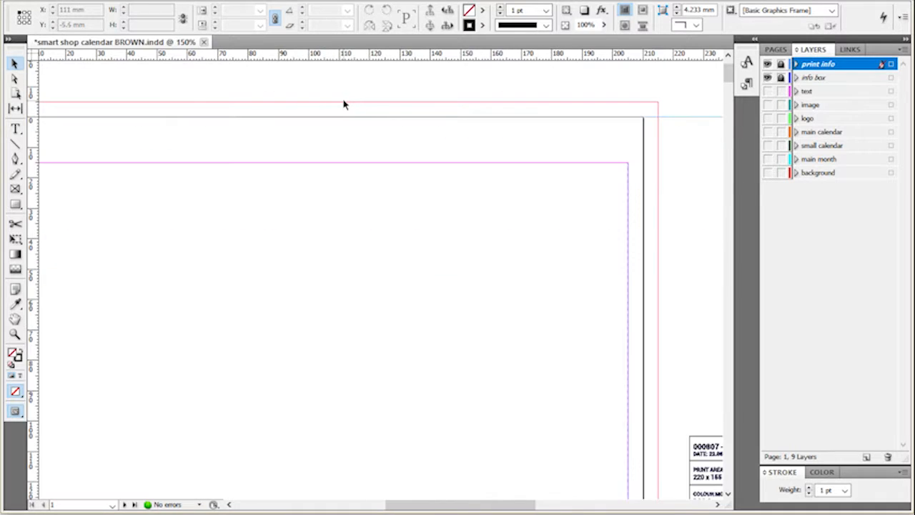
pyautogui.scroll(1, 347, 207)
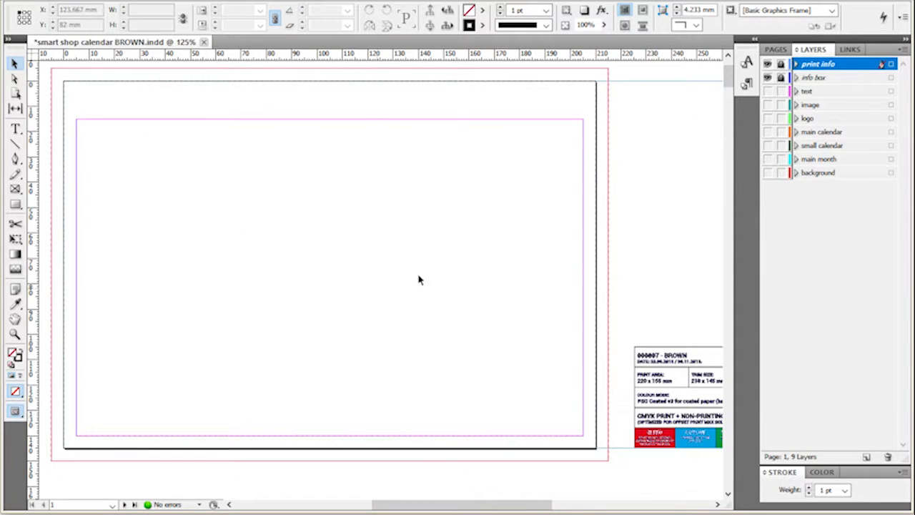
# Hide the print info and info box layers, show all the artwork layers and make the text layer active.
pyautogui.keyDown('alt'); pyautogui.click(768, 78); pyautogui.keyUp('alt')
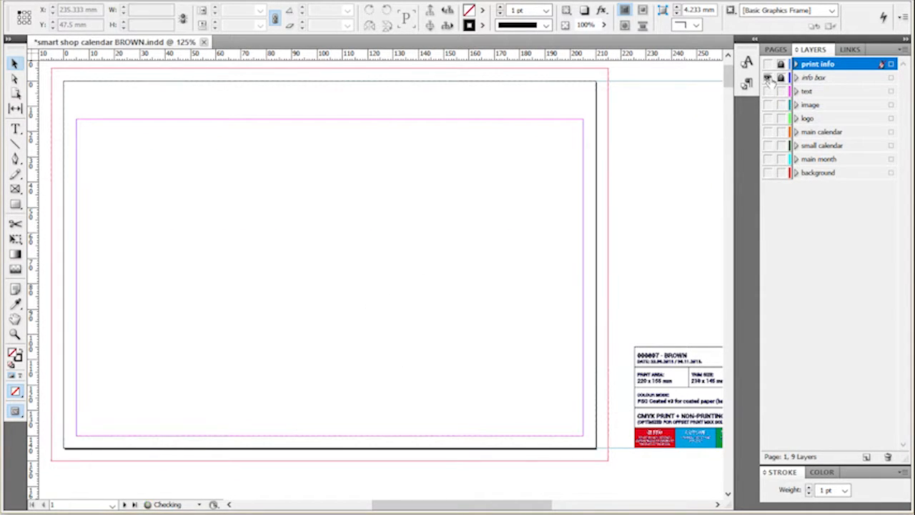
pyautogui.keyDown('alt'); pyautogui.click(768, 79); pyautogui.keyUp('alt')
pyautogui.moveTo(768, 78); pyautogui.dragTo(768, 64)
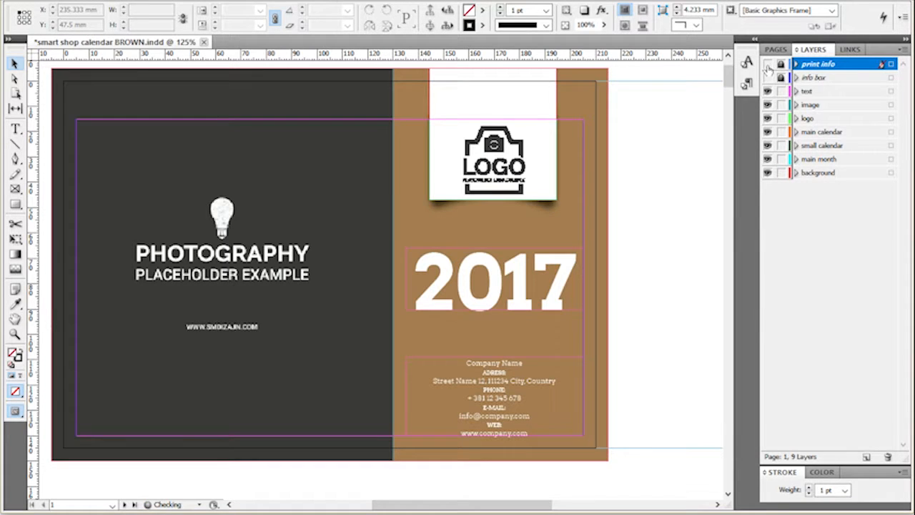
pyautogui.click(821, 78)
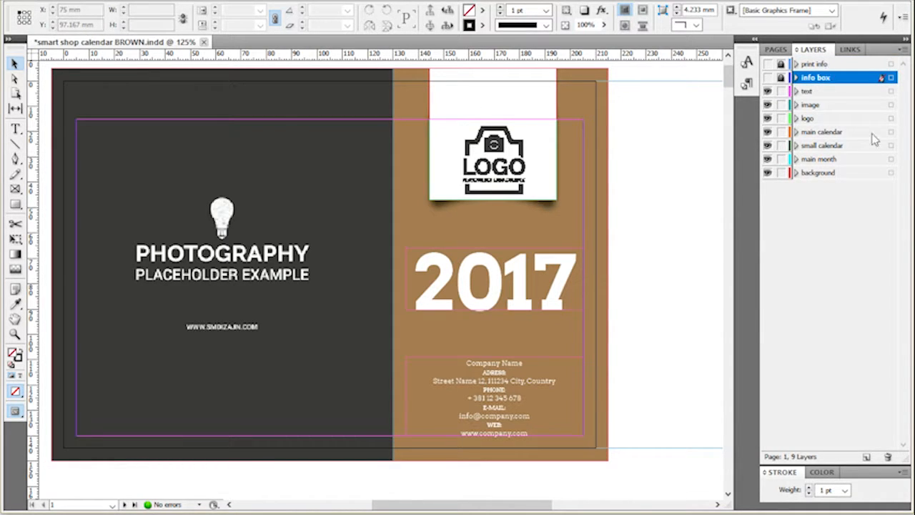
pyautogui.click(869, 91)
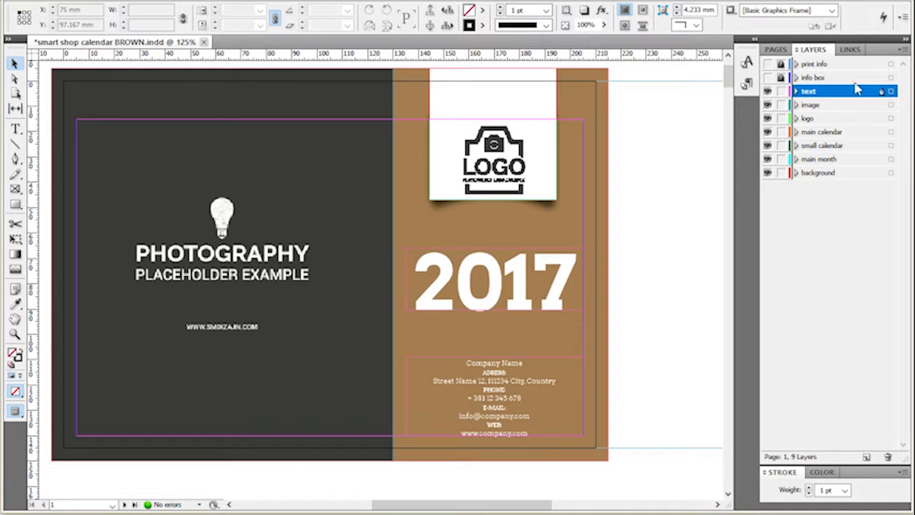
pyautogui.moveTo(422, 313); pyautogui.dragTo(194, 325)
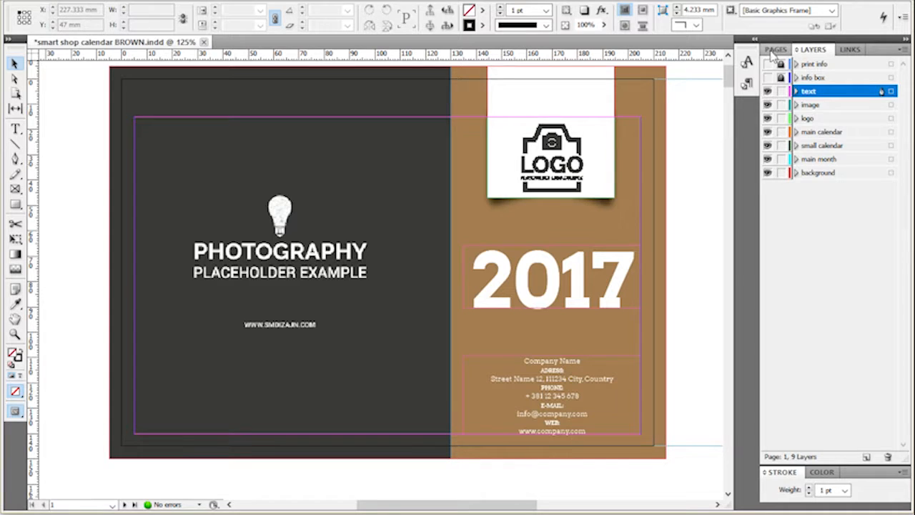
# Show the document's pages and enlarge the masters area to fit A-COVER, B-PAGE and C-Base.
pyautogui.click(775, 50)
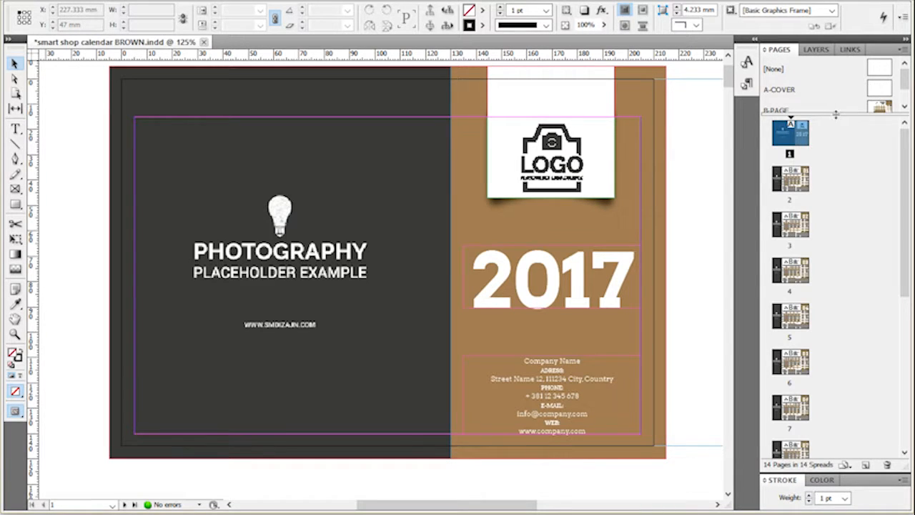
pyautogui.moveTo(836, 115); pyautogui.dragTo(836, 270)
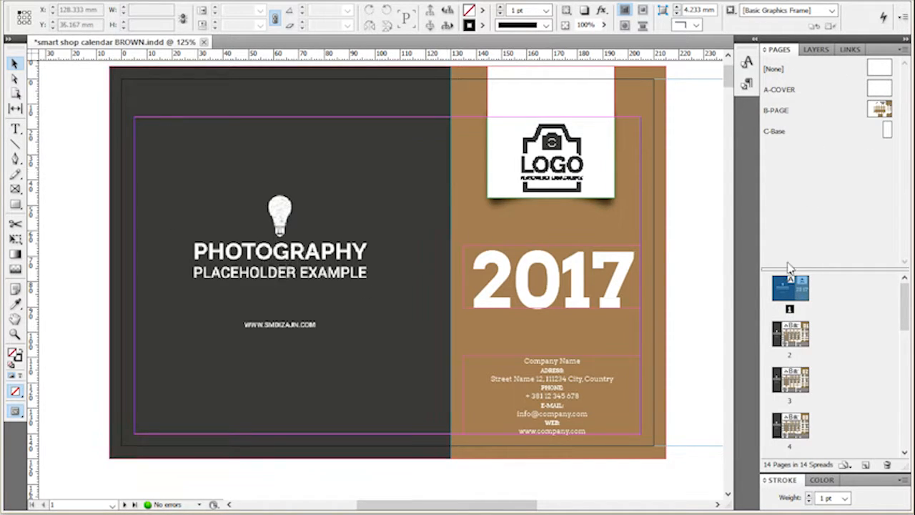
pyautogui.moveTo(849, 268); pyautogui.dragTo(846, 213)
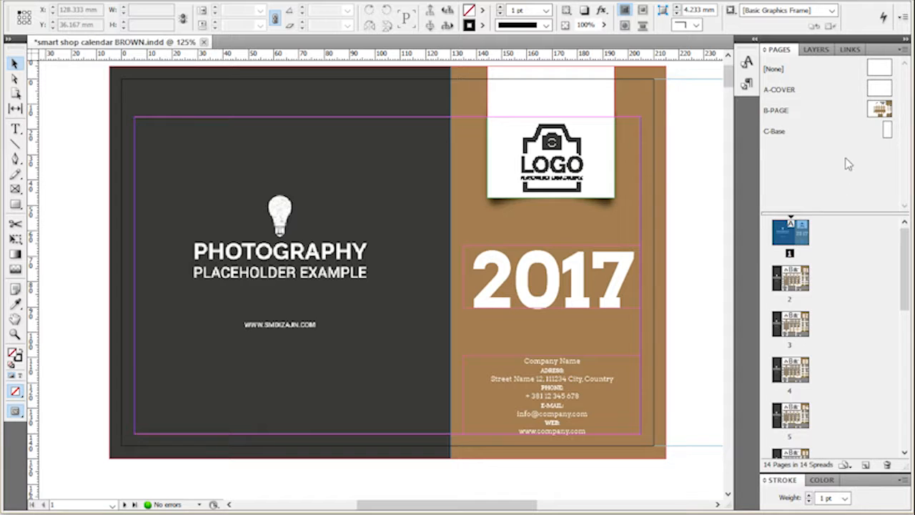
# View calendar pages 2 and 3 in turn, then return to page 2.
pyautogui.doubleClick(791, 280)
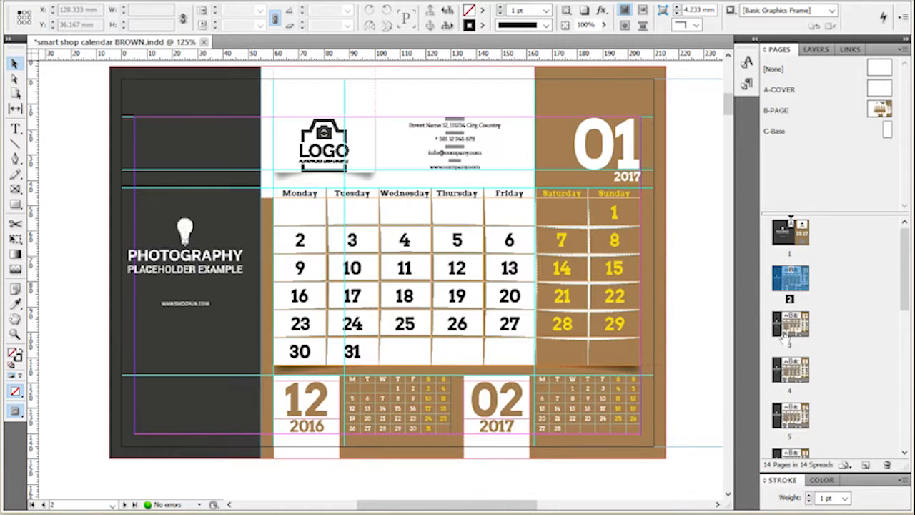
pyautogui.doubleClick(789, 335)
pyautogui.doubleClick(797, 235)
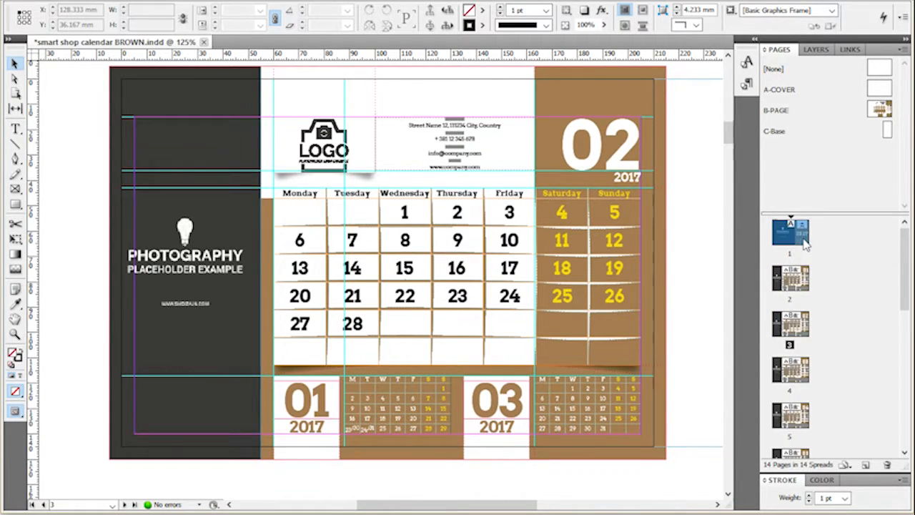
pyautogui.click(796, 273)
pyautogui.doubleClick(790, 276)
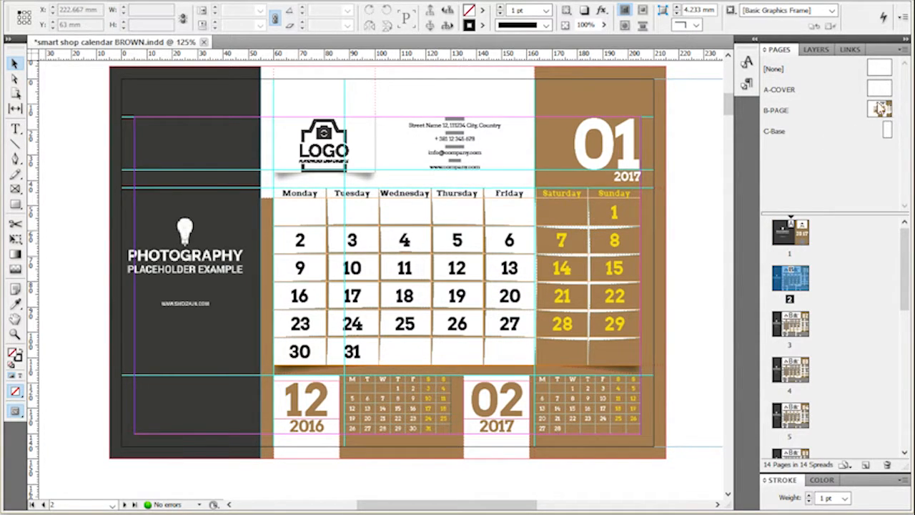
# Open the B-PAGE master to examine its shared layout elements and return to page 2.
pyautogui.doubleClick(882, 109)
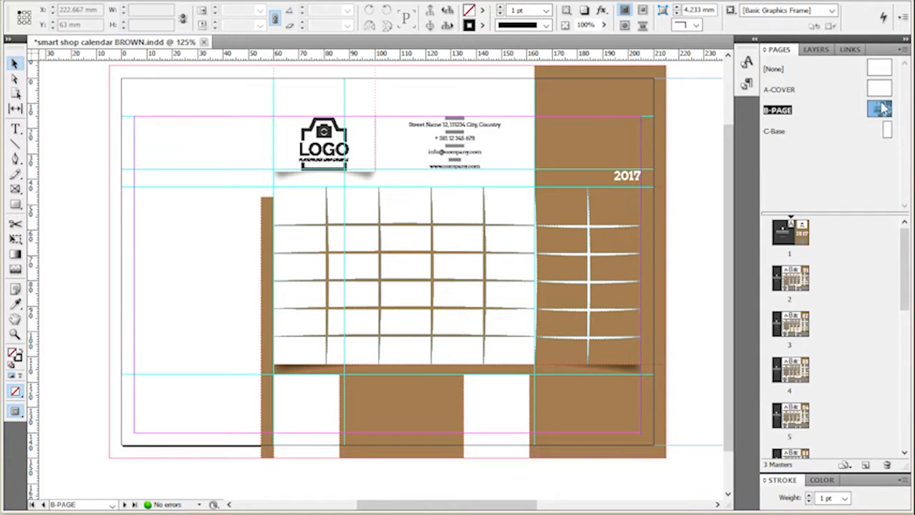
pyautogui.click(624, 126)
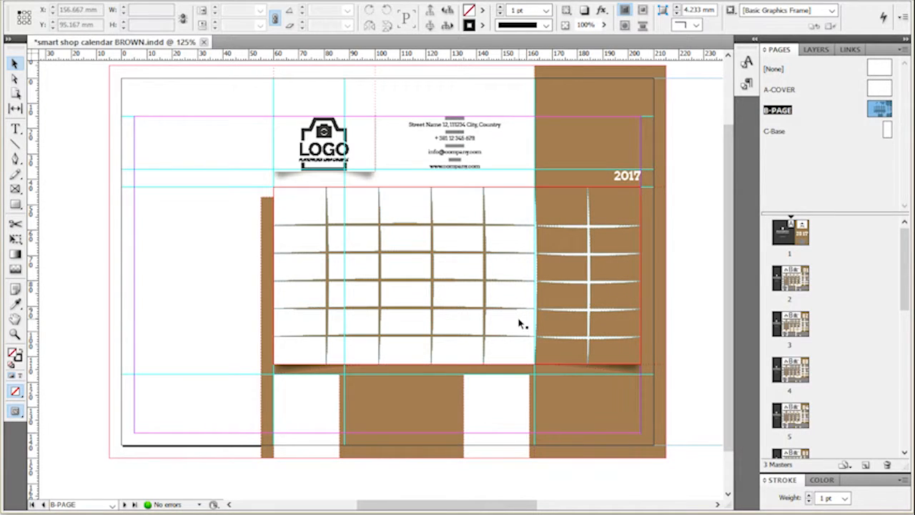
pyautogui.doubleClick(789, 279)
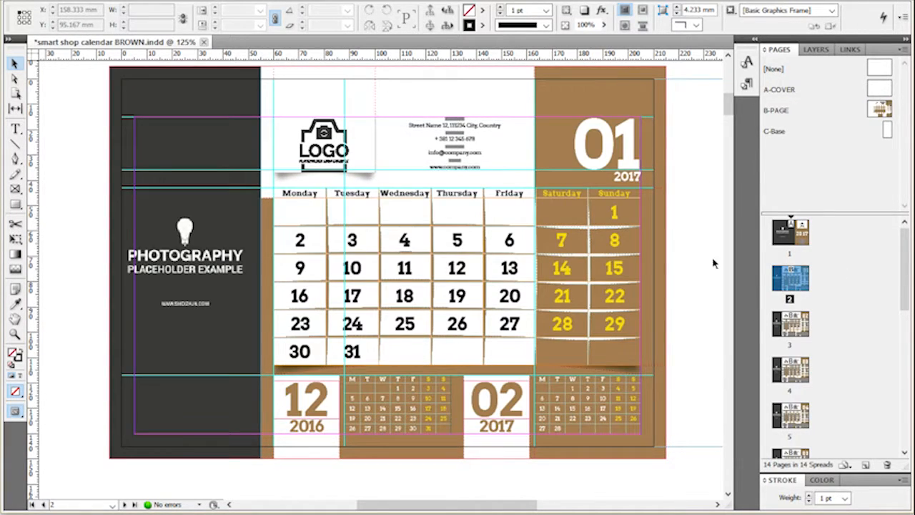
pyautogui.rightClick(792, 285)
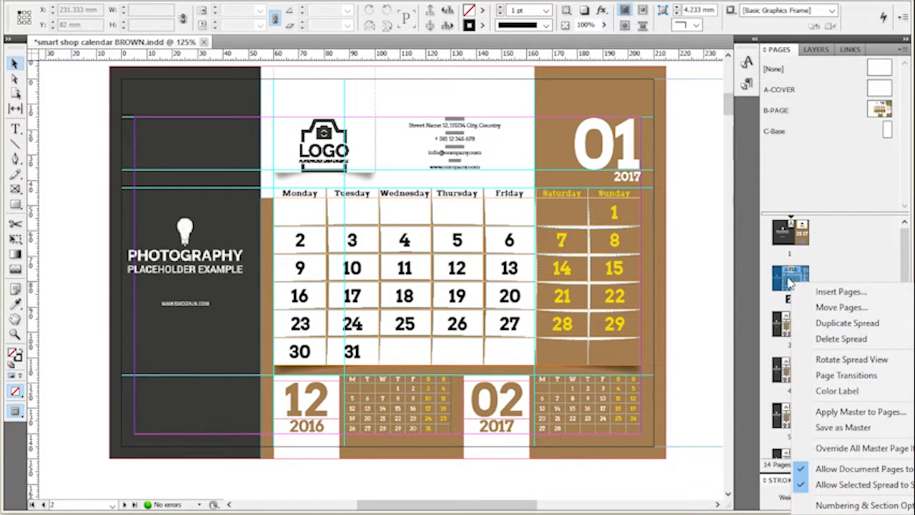
pyautogui.click(701, 174)
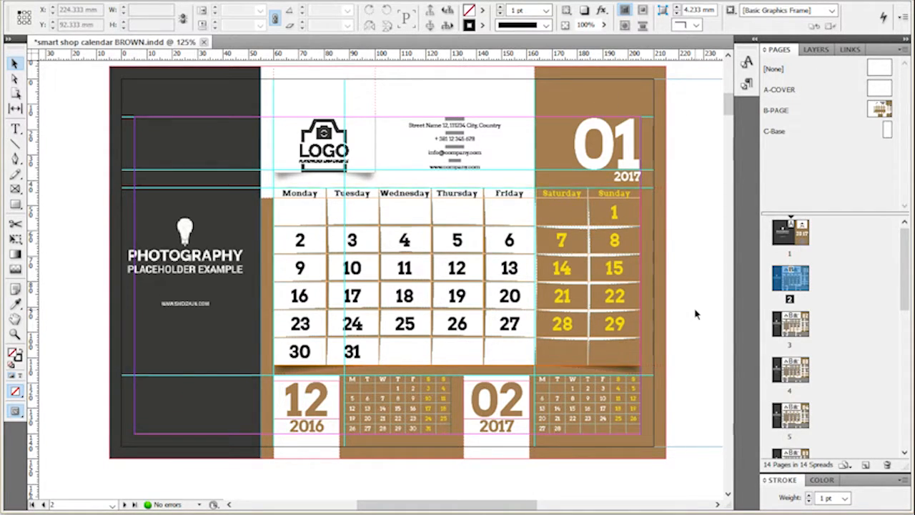
pyautogui.scroll(-4, 692, 320)
pyautogui.scroll(4, 692, 320)
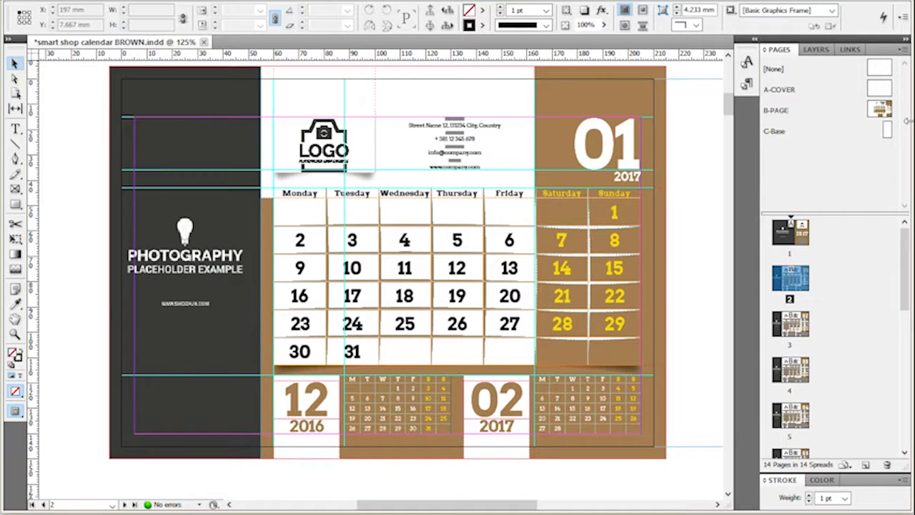
# On the B-PAGE master, move the tall brown rectangle outward to X 174 mm and check the change on page 2.
pyautogui.doubleClick(882, 113)
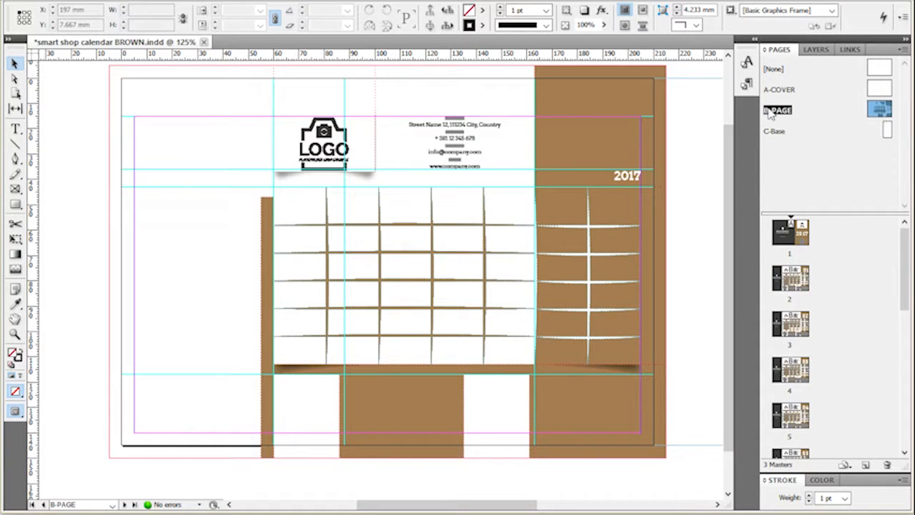
pyautogui.click(612, 123)
pyautogui.moveTo(588, 105); pyautogui.dragTo(666, 104)
pyautogui.hotkey('ctrl', 'z')
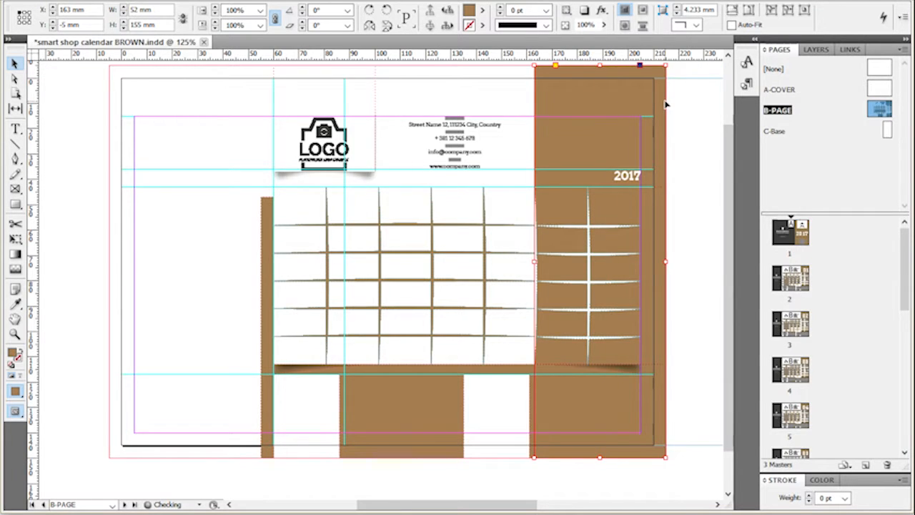
pyautogui.moveTo(590, 93); pyautogui.dragTo(619, 94)
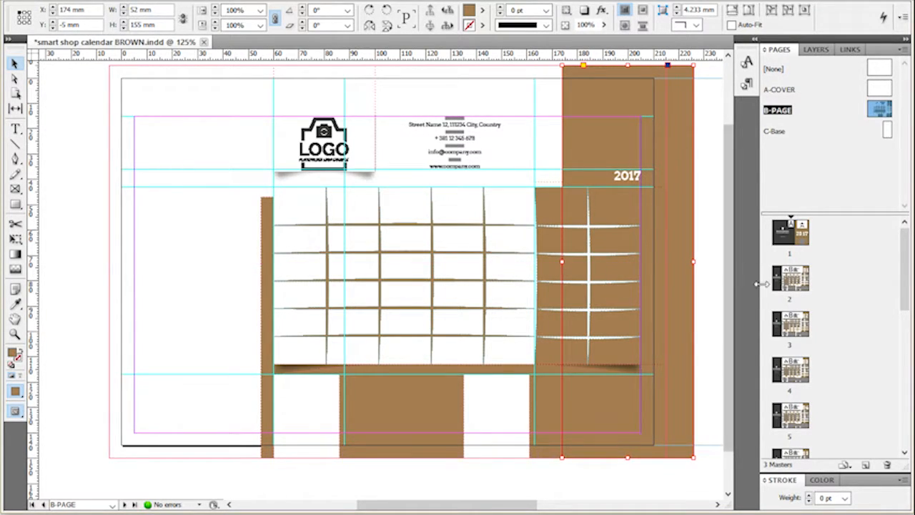
pyautogui.doubleClick(790, 277)
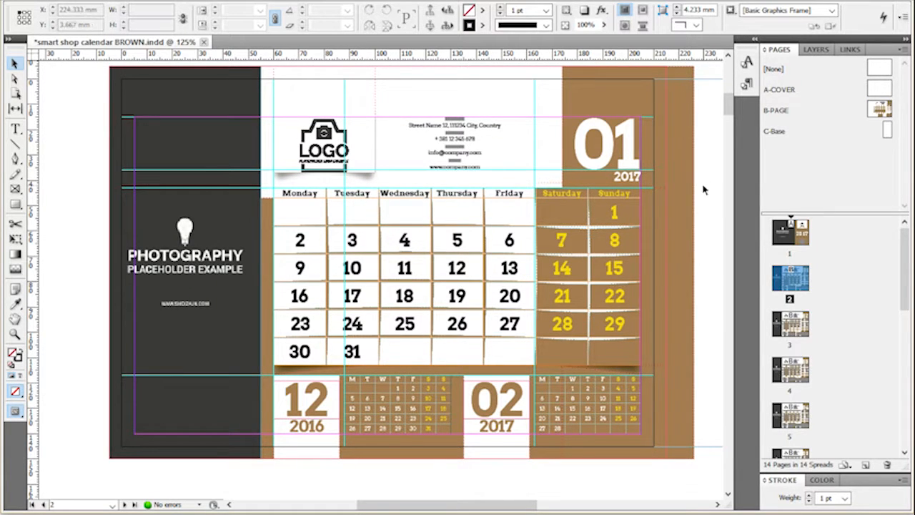
# Move the tall brown rectangle on the B-PAGE master back to the bleed edge and display page 2.
pyautogui.doubleClick(875, 108)
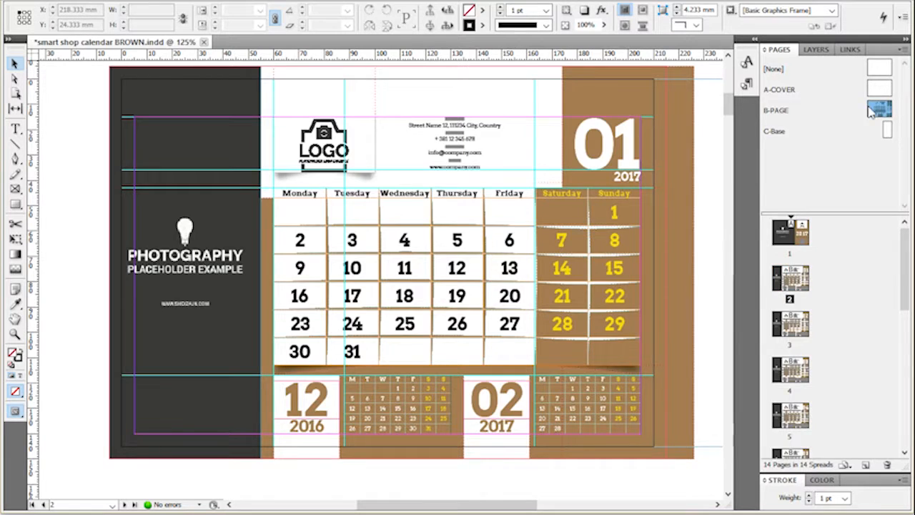
pyautogui.moveTo(683, 123); pyautogui.dragTo(664, 127)
pyautogui.click(715, 187)
pyautogui.doubleClick(791, 280)
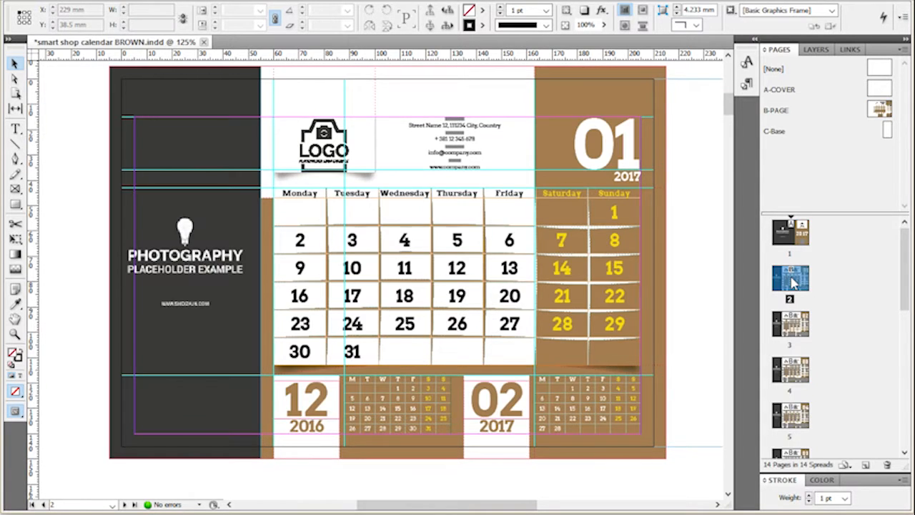
# Enlarge the document pages list and select calendar pages 2 to 5 together.
pyautogui.moveTo(792, 213); pyautogui.dragTo(792, 151)
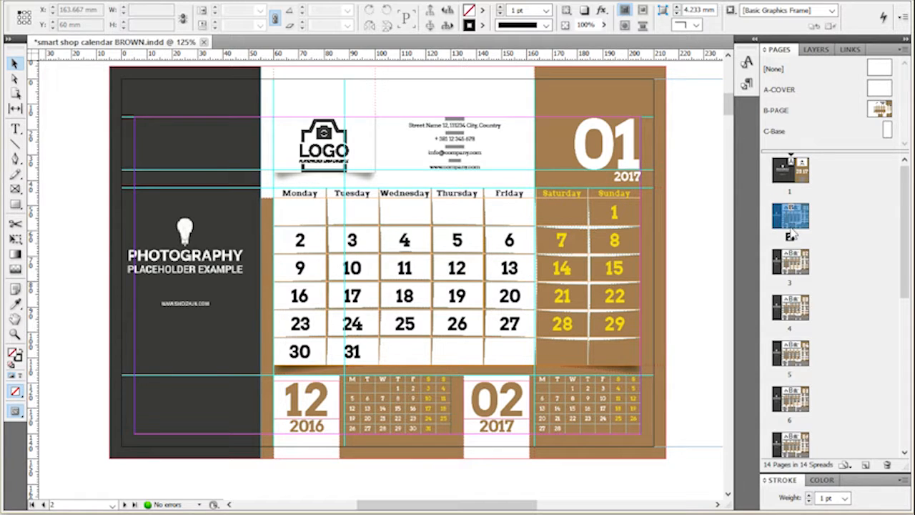
pyautogui.keyDown('alt'); pyautogui.click(791, 263); pyautogui.keyUp('alt')
pyautogui.keyDown('alt'); pyautogui.click(792, 309); pyautogui.keyUp('alt')
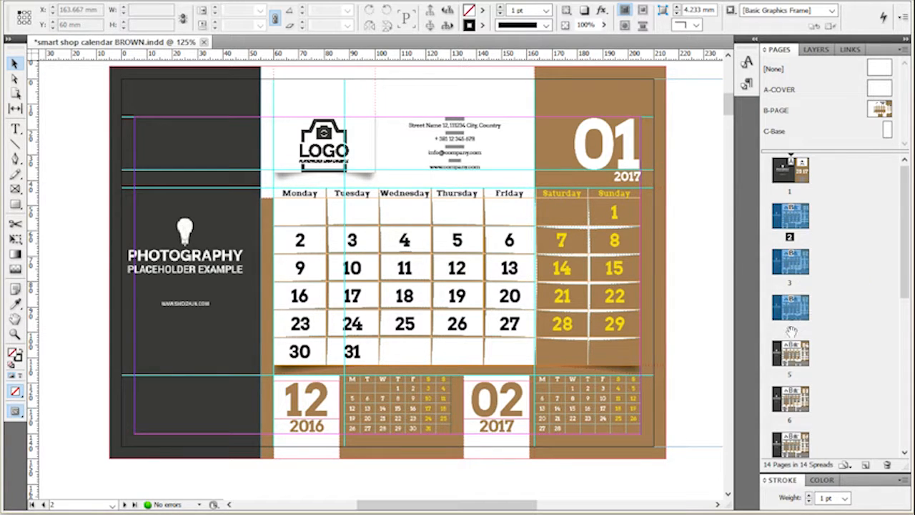
pyautogui.keyDown('alt'); pyautogui.click(793, 361); pyautogui.keyUp('alt')
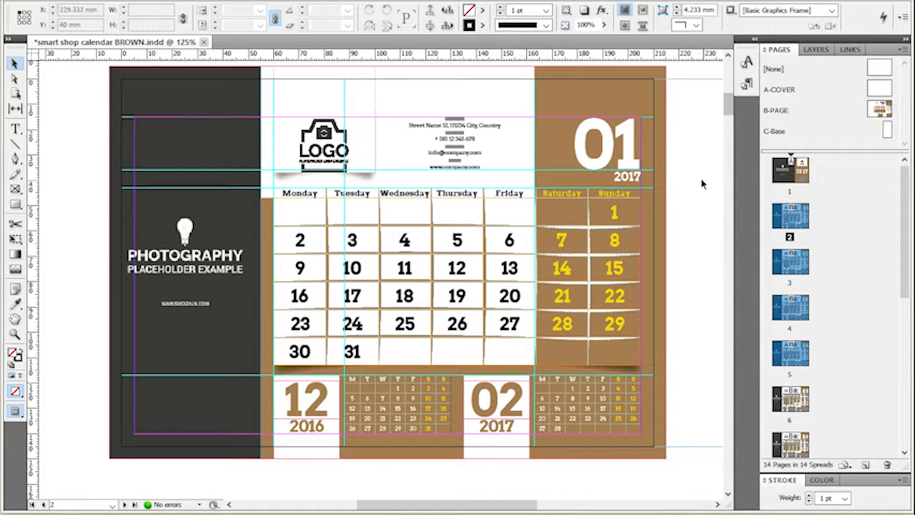
pyautogui.click(795, 168)
# Apply the A-COVER master to page 2.
pyautogui.rightClick(793, 220)
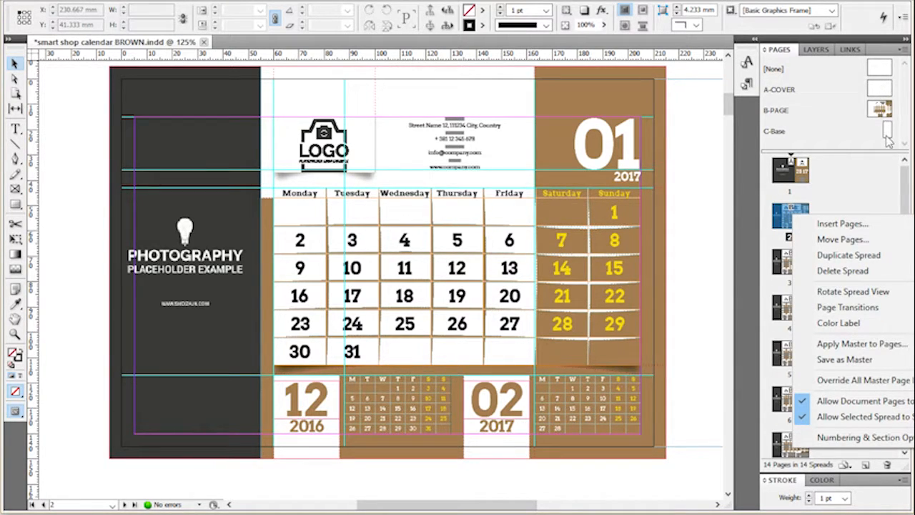
pyautogui.click(837, 346)
pyautogui.click(436, 237)
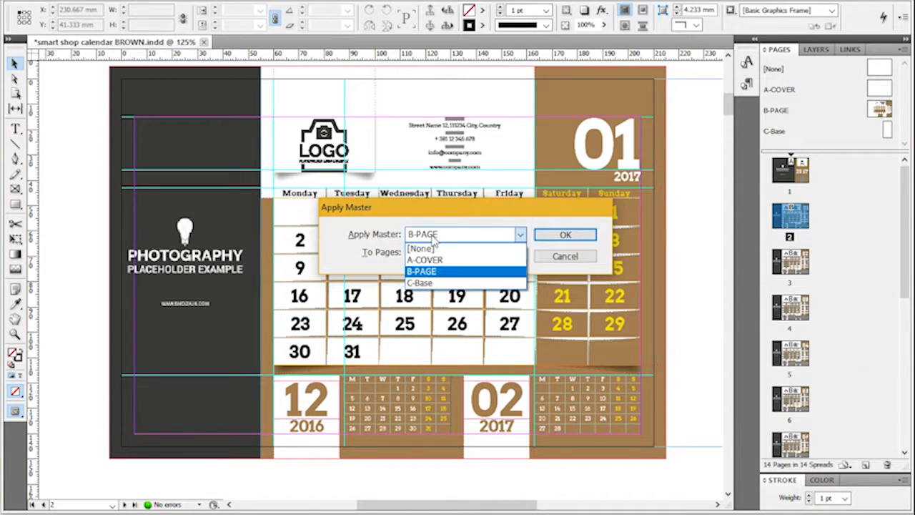
pyautogui.click(433, 260)
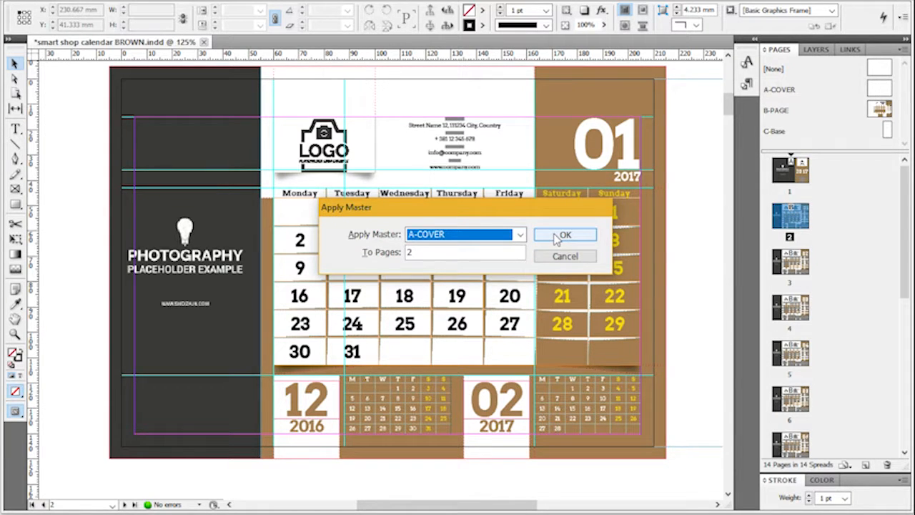
pyautogui.click(557, 238)
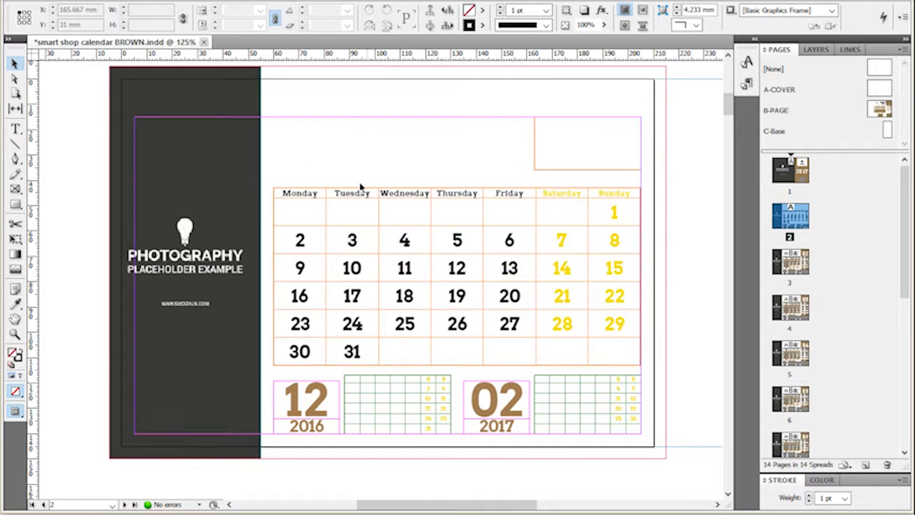
# Apply the B-PAGE master to page 2.
pyautogui.rightClick(787, 217)
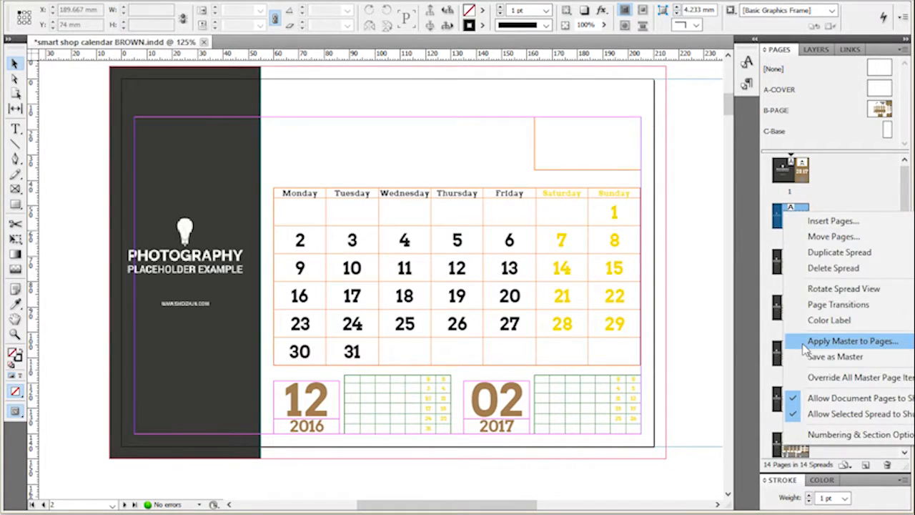
pyautogui.click(850, 341)
pyautogui.click(480, 239)
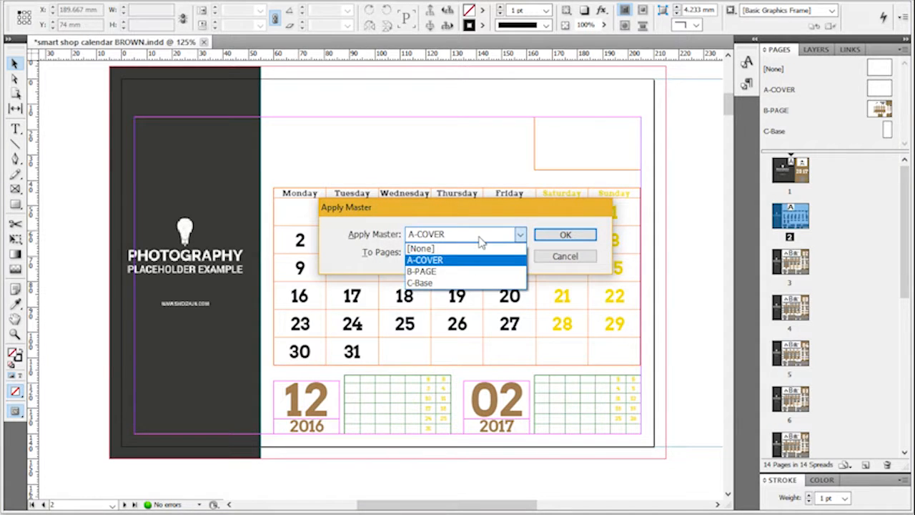
pyautogui.click(475, 278)
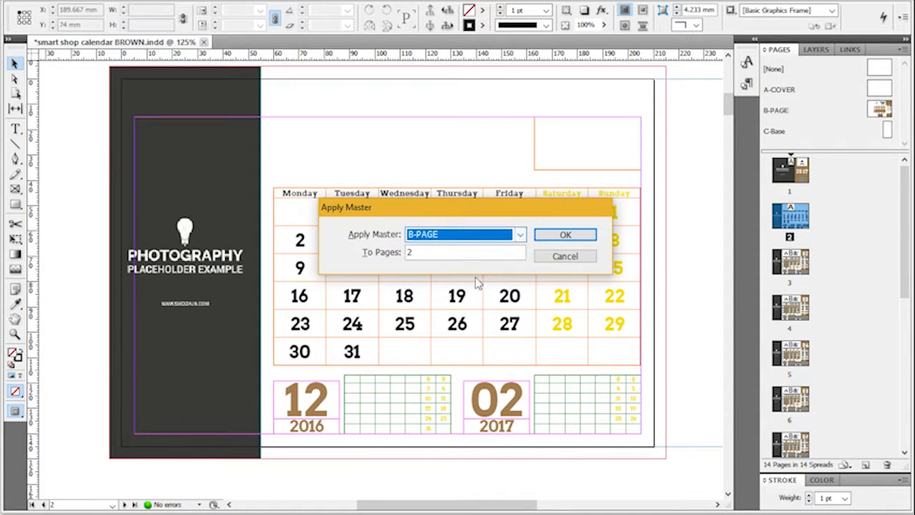
pyautogui.click(565, 234)
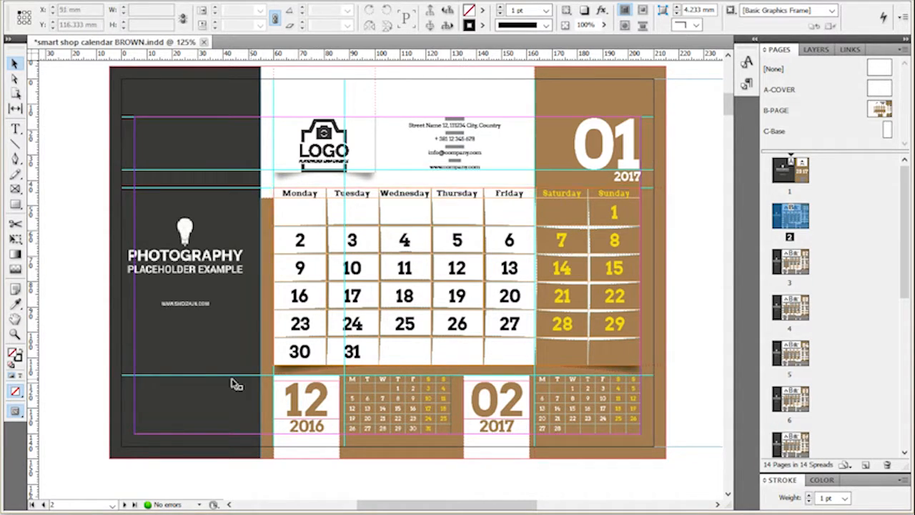
# On the B-PAGE master, fill the large lower brown shape with red R 153, G 51, B 31.
pyautogui.doubleClick(883, 109)
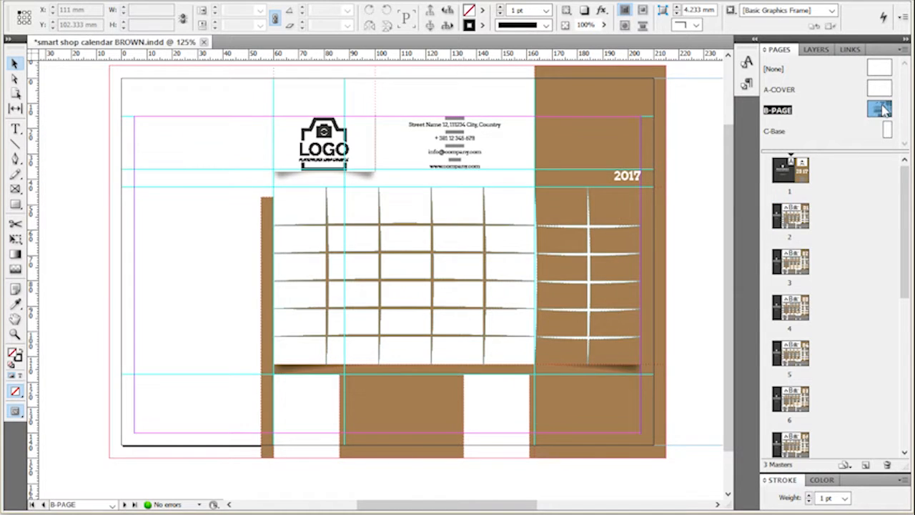
pyautogui.click(652, 89)
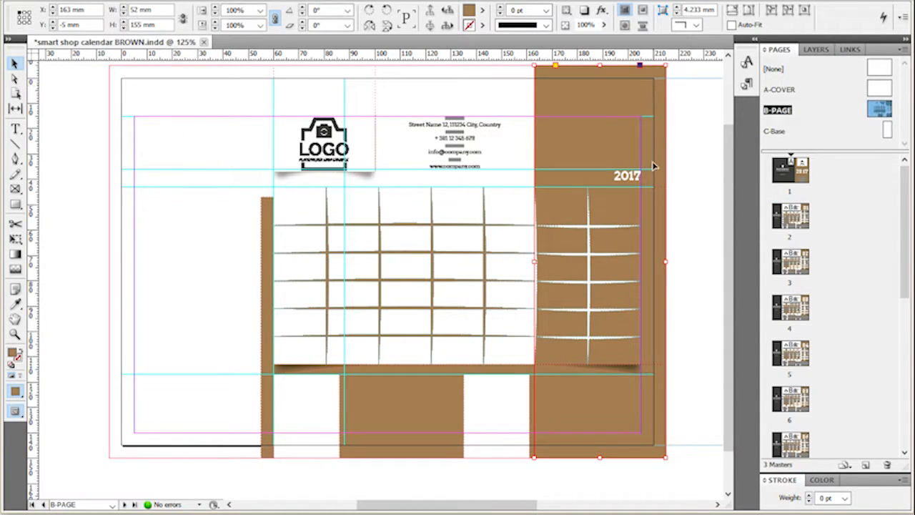
pyautogui.click(399, 411)
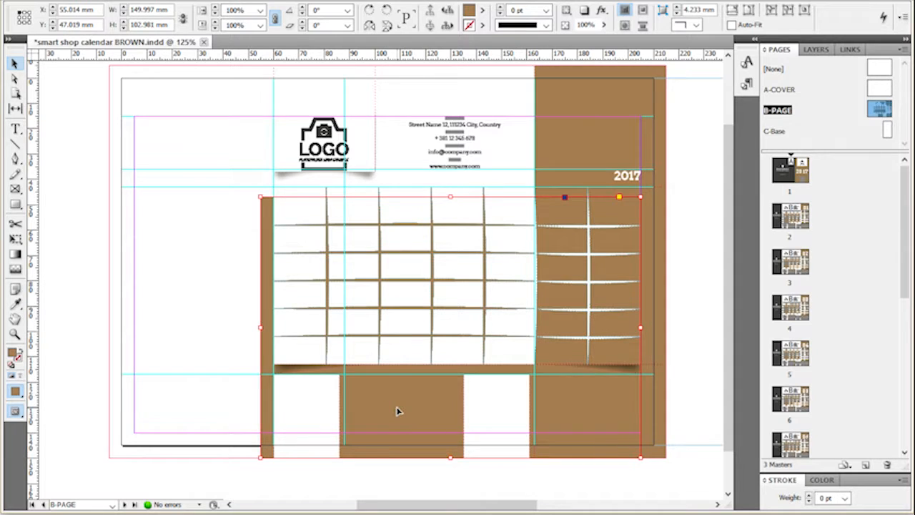
pyautogui.doubleClick(13, 352)
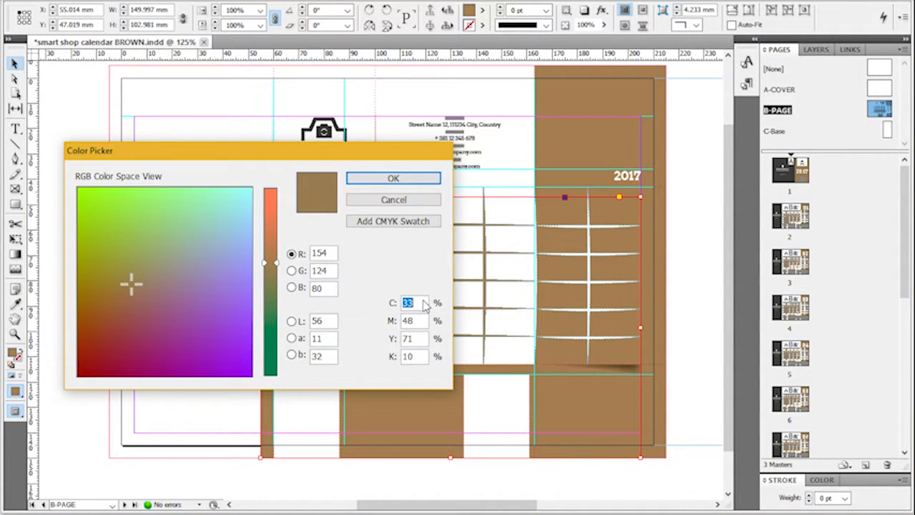
pyautogui.moveTo(202, 248)
pyautogui.mouseDown()
pyautogui.moveTo(171, 265)
pyautogui.moveTo(124, 322)
pyautogui.moveTo(133, 241)
pyautogui.moveTo(124, 346)
pyautogui.moveTo(99, 339)
pyautogui.mouseUp()
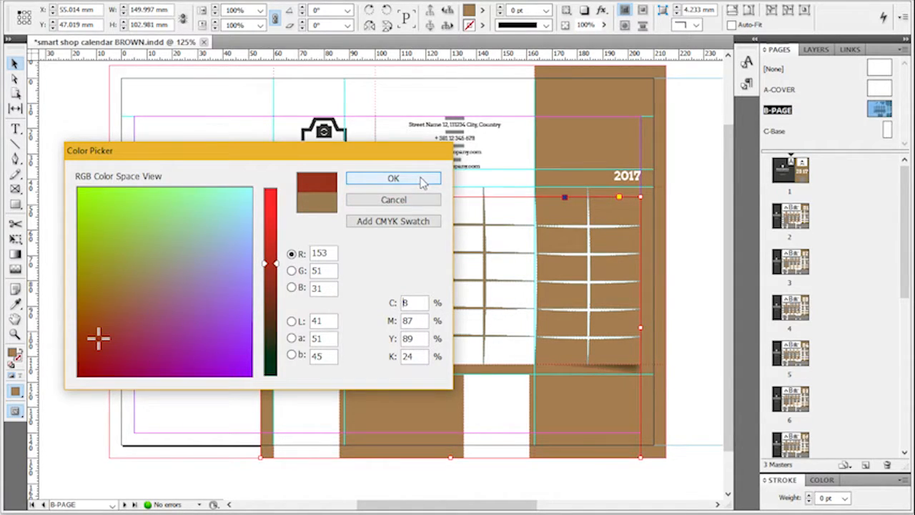
pyautogui.click(423, 183)
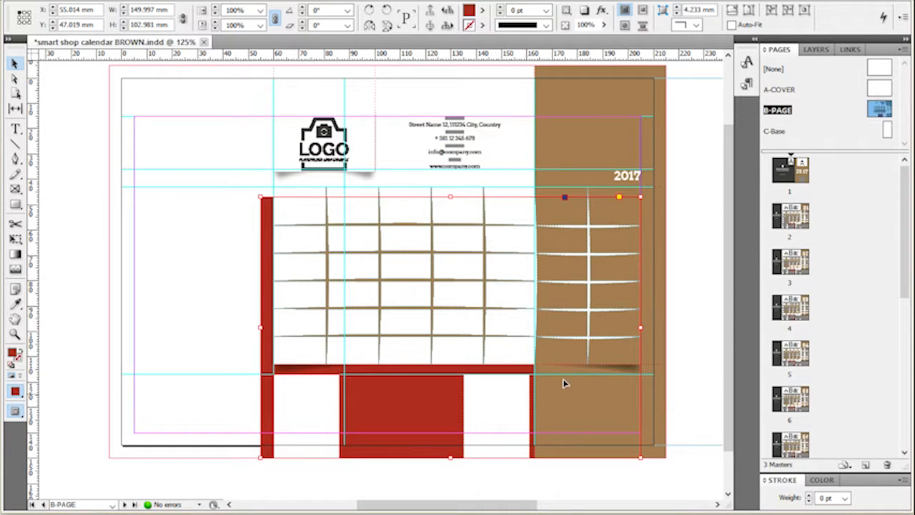
# Undo the red fill on the B-PAGE master and display page 2.
pyautogui.hotkey('alt', 'e')
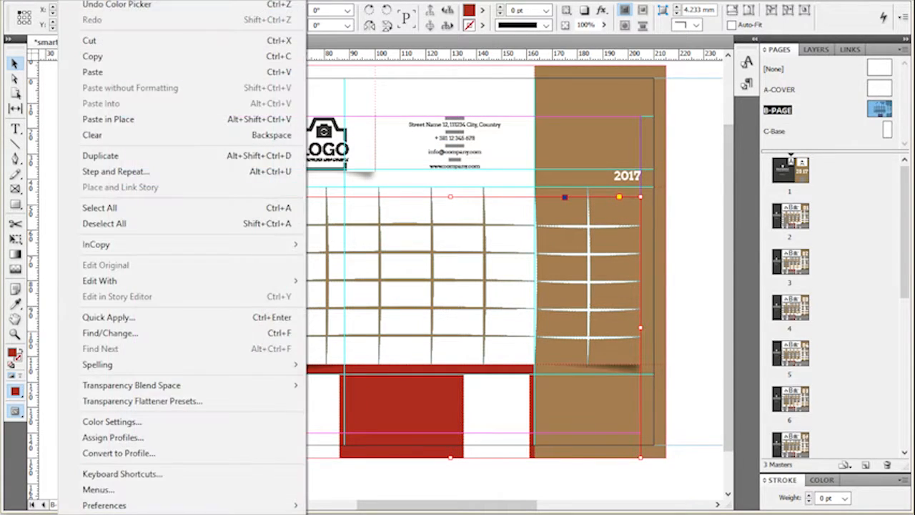
pyautogui.press('Return')
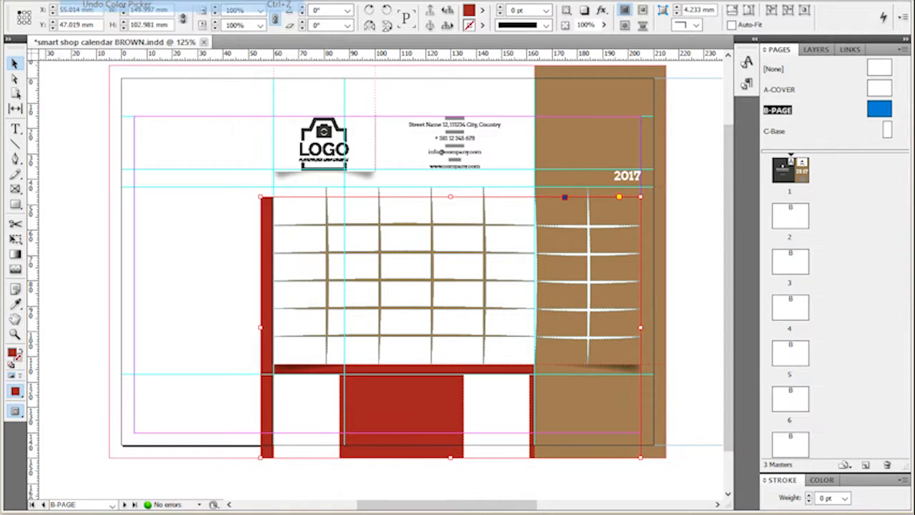
pyautogui.doubleClick(782, 226)
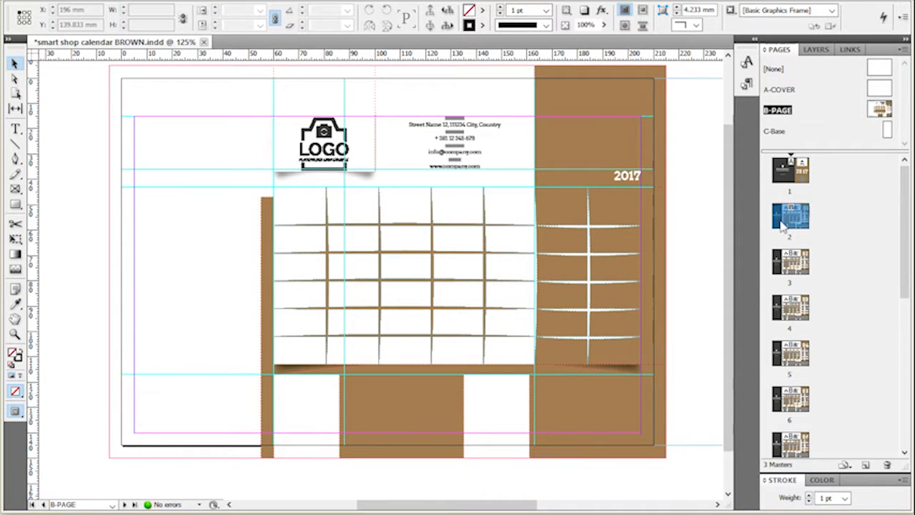
pyautogui.click(706, 163)
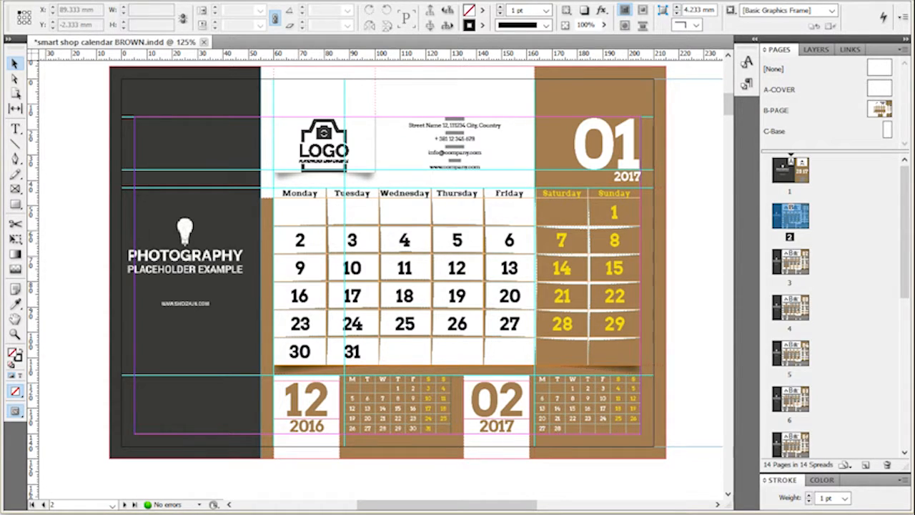
# Show the document's color swatches and place them over the dark photo area of page 2.
pyautogui.click(266, 1)
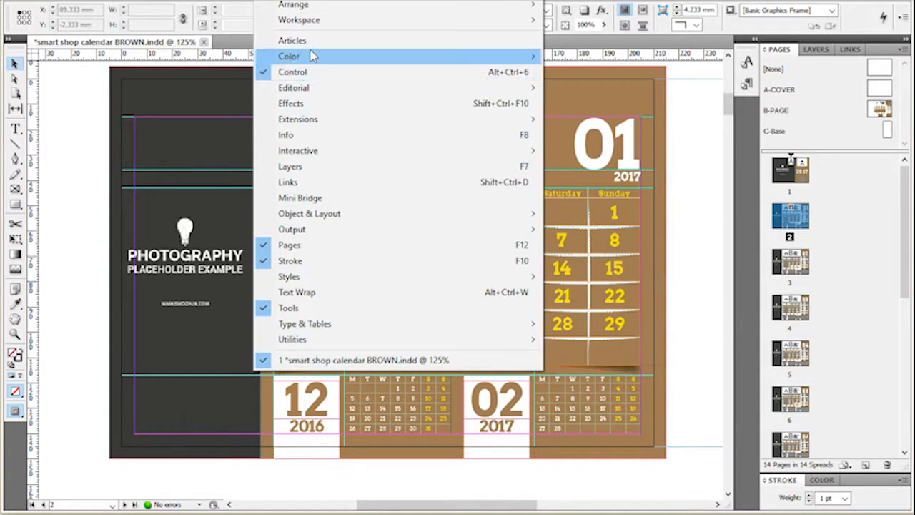
pyautogui.moveTo(289, 55)
pyautogui.click(190, 87)
pyautogui.moveTo(268, 72); pyautogui.dragTo(148, 77)
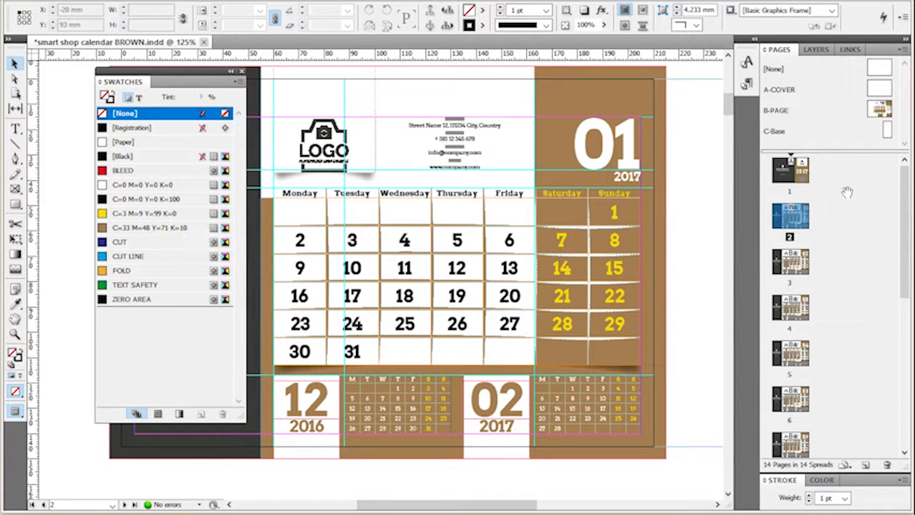
# Check which swatch fills the tall brown rectangle on the B-PAGE master, and return to page 2.
pyautogui.doubleClick(881, 111)
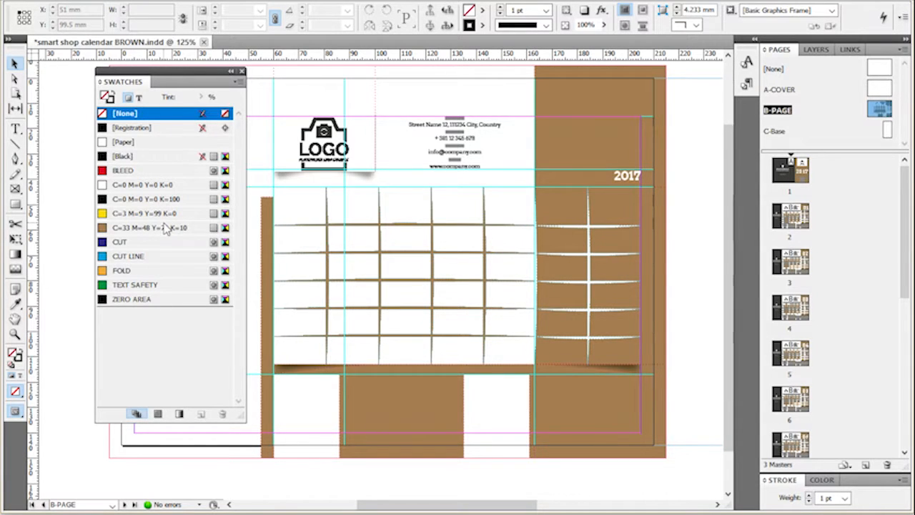
pyautogui.click(654, 83)
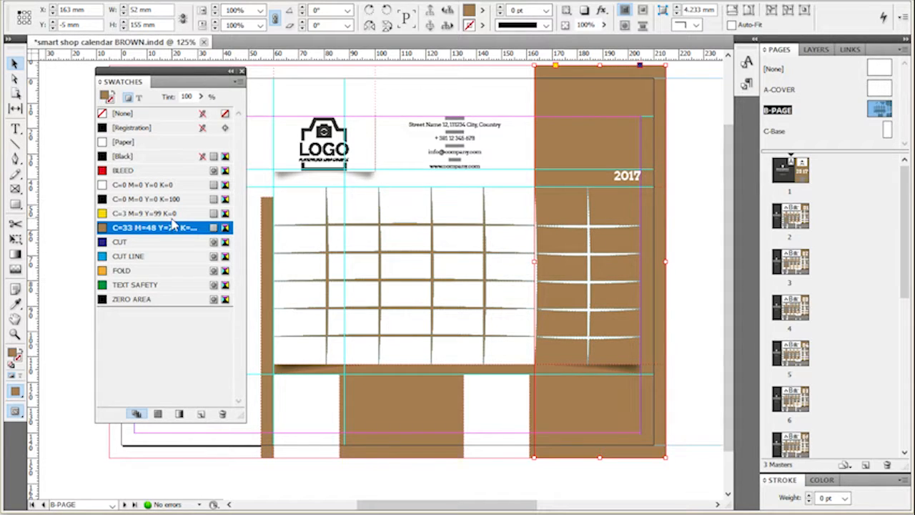
pyautogui.click(699, 99)
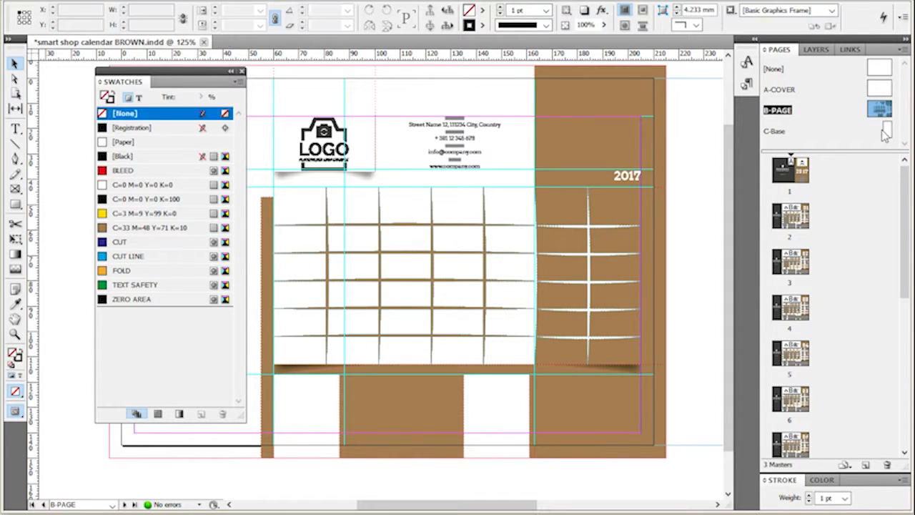
pyautogui.doubleClick(789, 218)
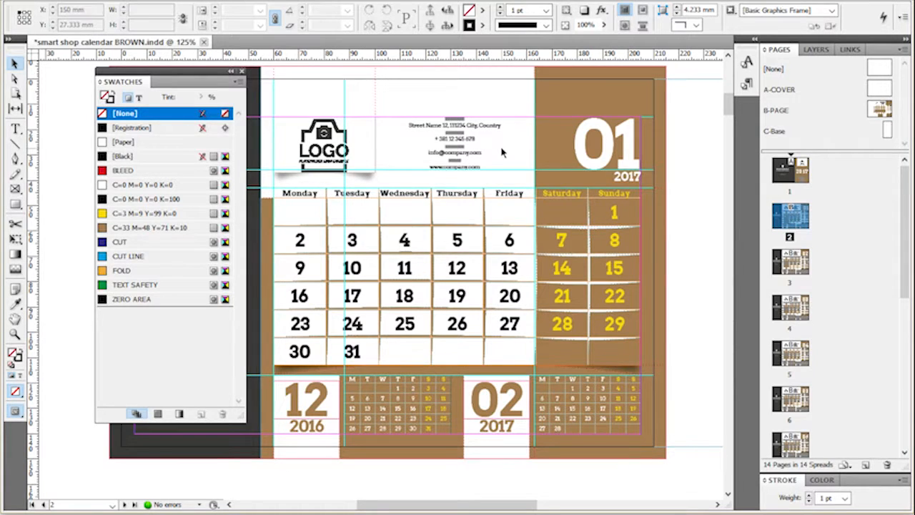
# Change the brown swatch to pure magenta with CMYK values 0, 100, 0, 0.
pyautogui.doubleClick(199, 228)
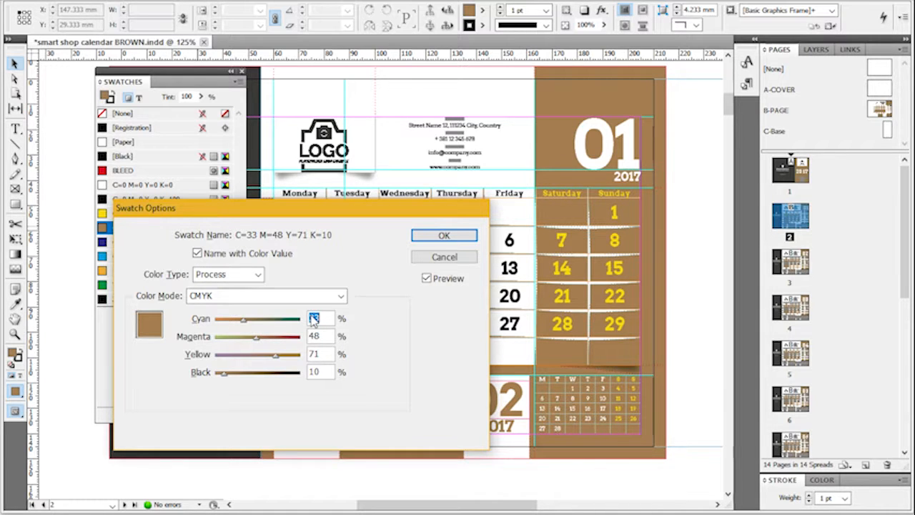
pyautogui.write('0')
pyautogui.press('Tab')
pyautogui.write('100')
pyautogui.press('Tab')
pyautogui.write('0')
pyautogui.press('Tab')
pyautogui.write('0')
pyautogui.press('Tab')
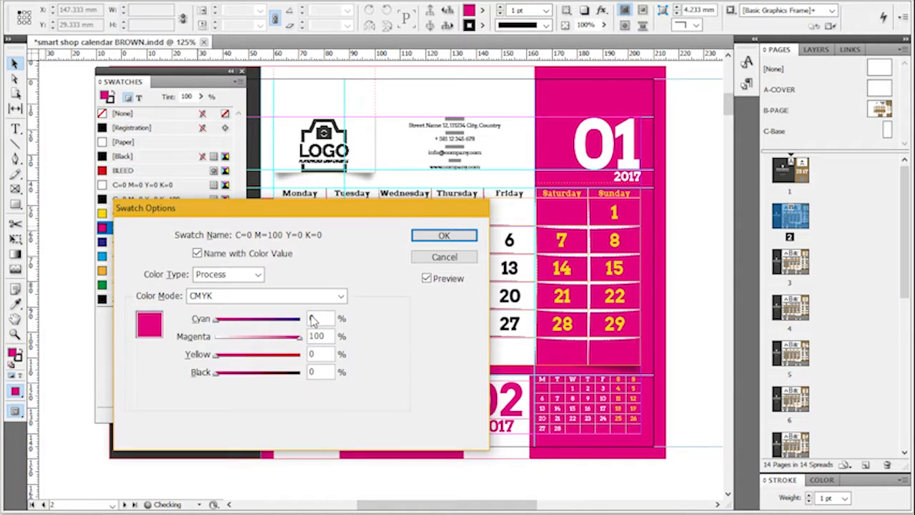
pyautogui.press('Return')
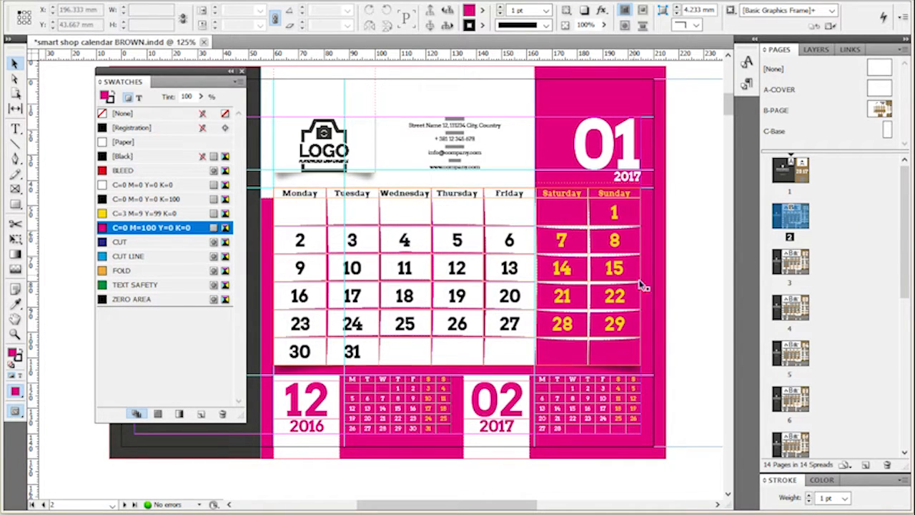
# Examine how the magenta swatch color carries across calendar pages 2 to 4.
pyautogui.scroll(-3, 722, 236)
pyautogui.scroll(-15, 722, 236)
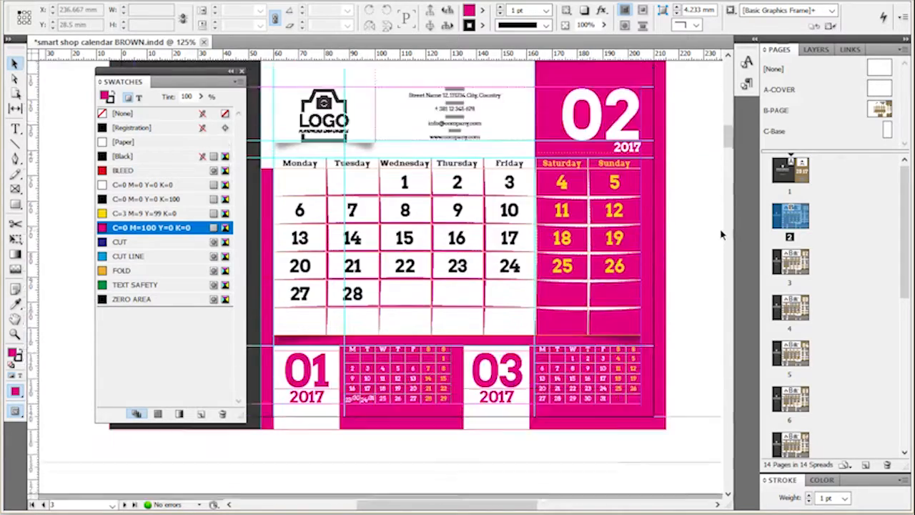
pyautogui.scroll(-1, 720, 234)
pyautogui.scroll(9, 721, 235)
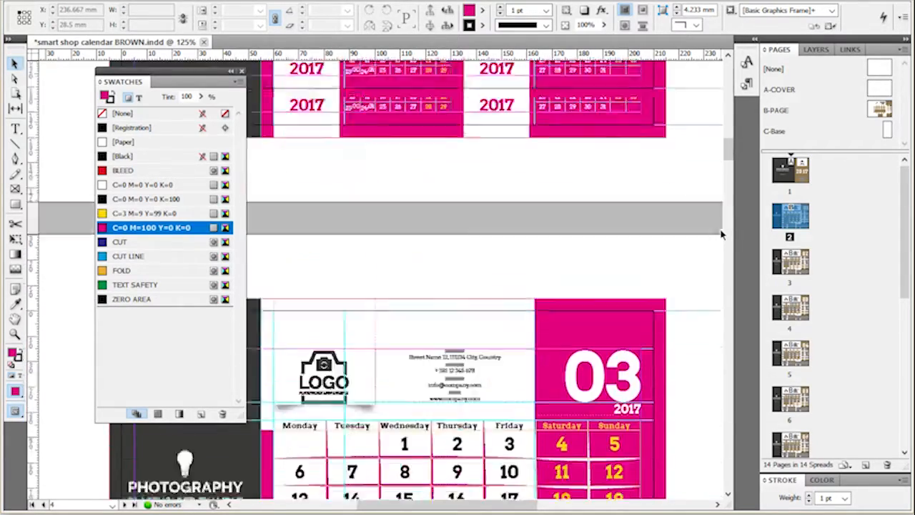
pyautogui.scroll(8, 720, 235)
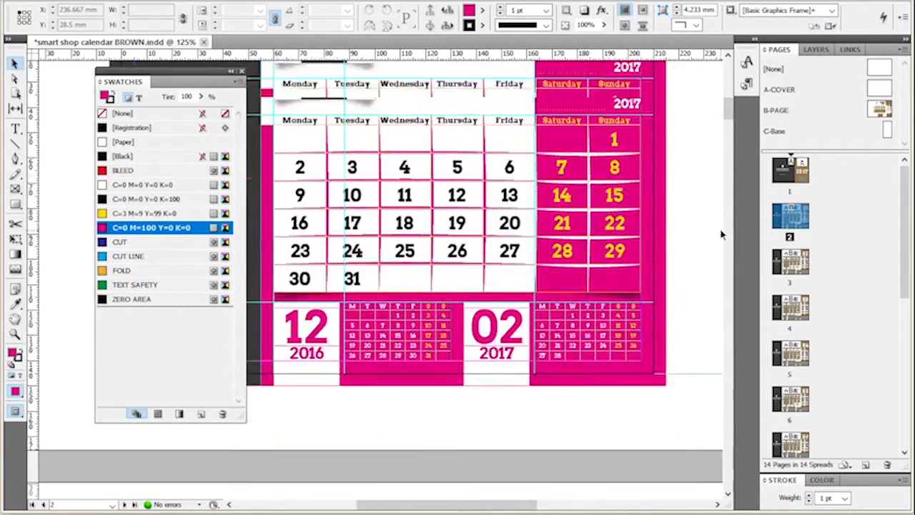
pyautogui.scroll(-1, 720, 235)
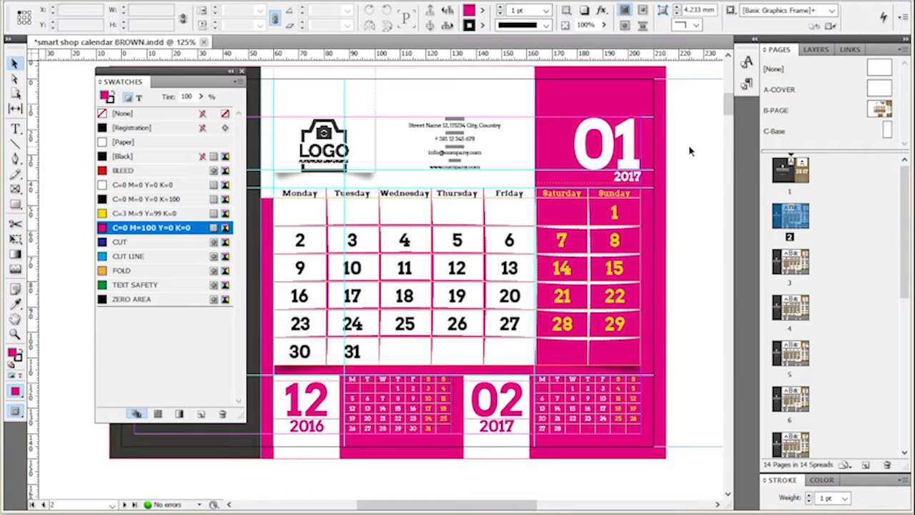
# Change the yellow swatch used for the weekend days to white by setting all four CMYK values to 0.
pyautogui.click(180, 215)
pyautogui.doubleClick(181, 215)
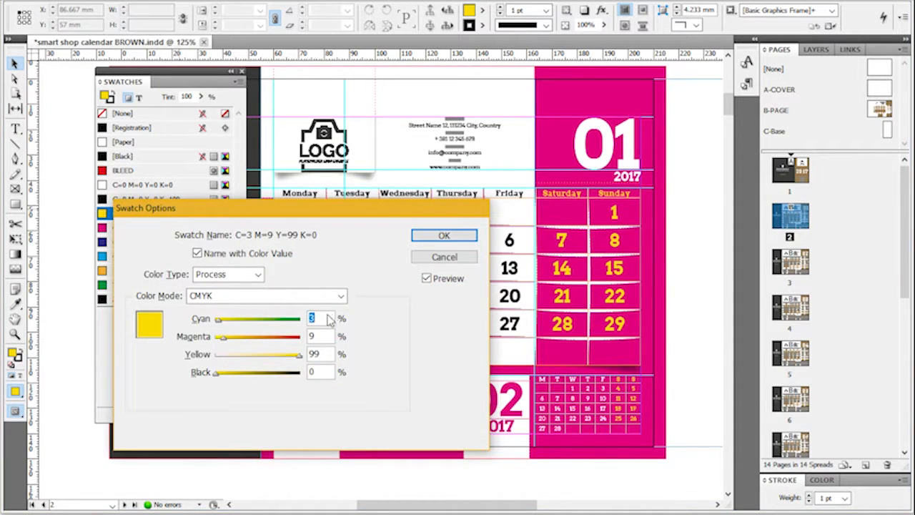
pyautogui.write('0')
pyautogui.press('Tab')
pyautogui.write('0')
pyautogui.press('Tab')
pyautogui.write('0')
pyautogui.press('Tab')
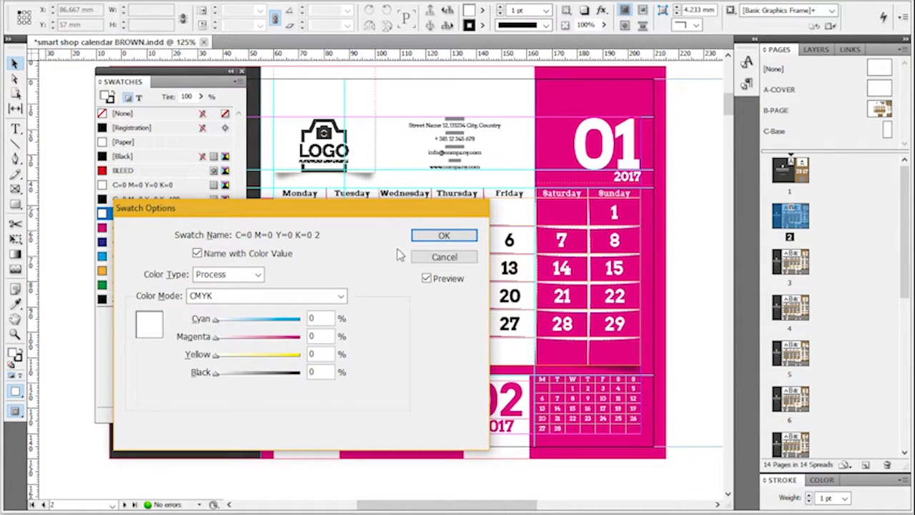
pyautogui.click(438, 238)
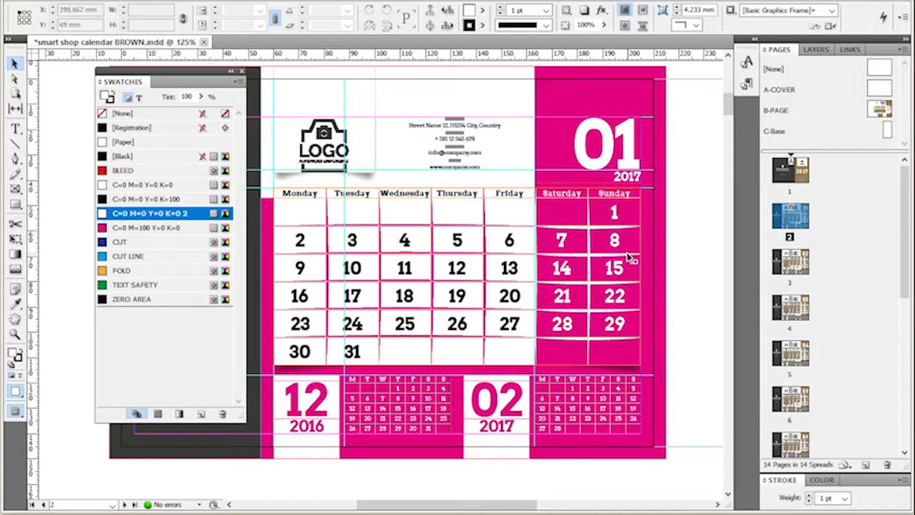
# Check the white weekend days on pages 2 and 3, and view the edited white swatch's options without changing them.
pyautogui.scroll(-8, 538, 413)
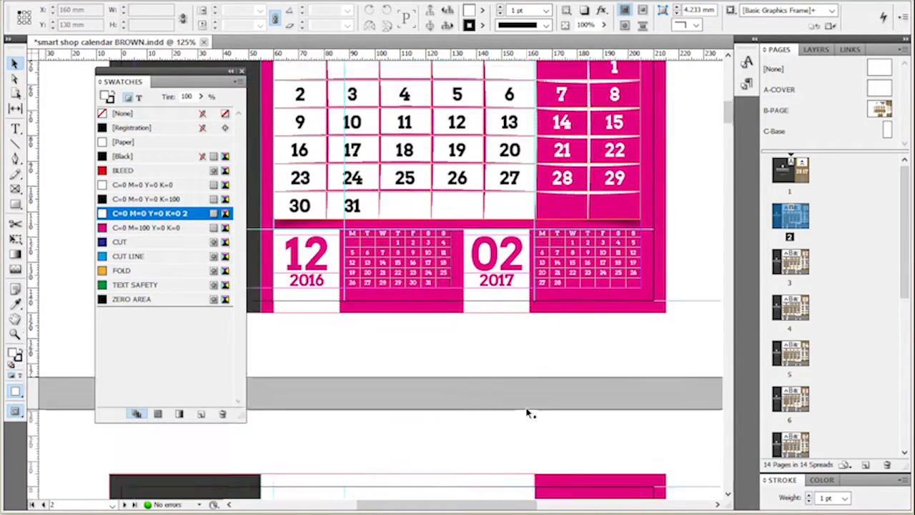
pyautogui.scroll(-3, 558, 427)
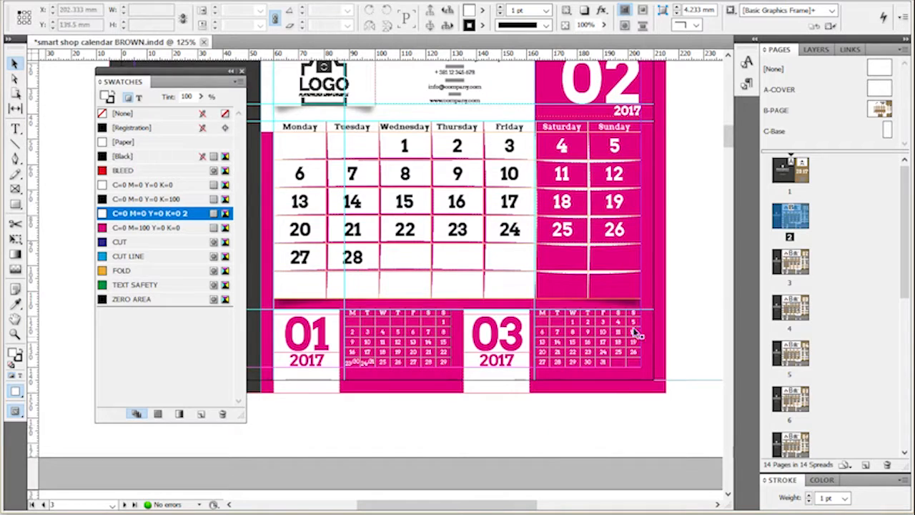
pyautogui.scroll(12, 687, 372)
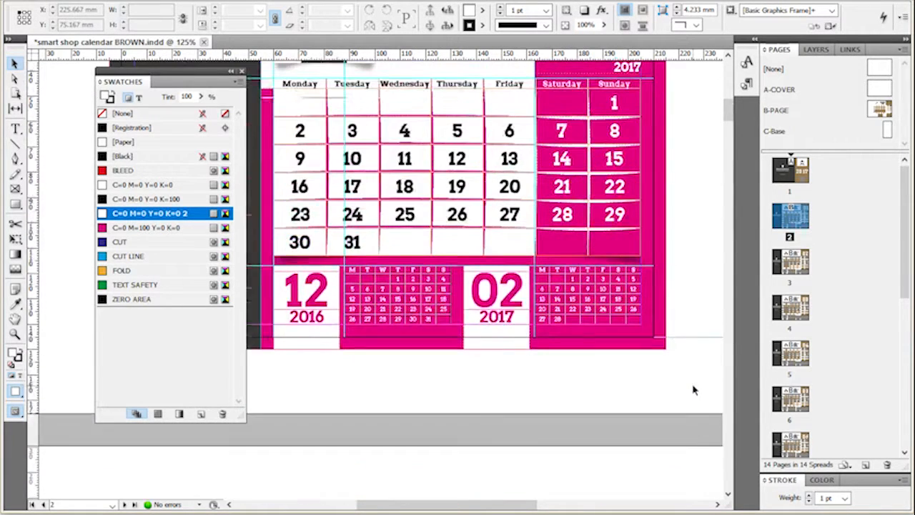
pyautogui.doubleClick(195, 218)
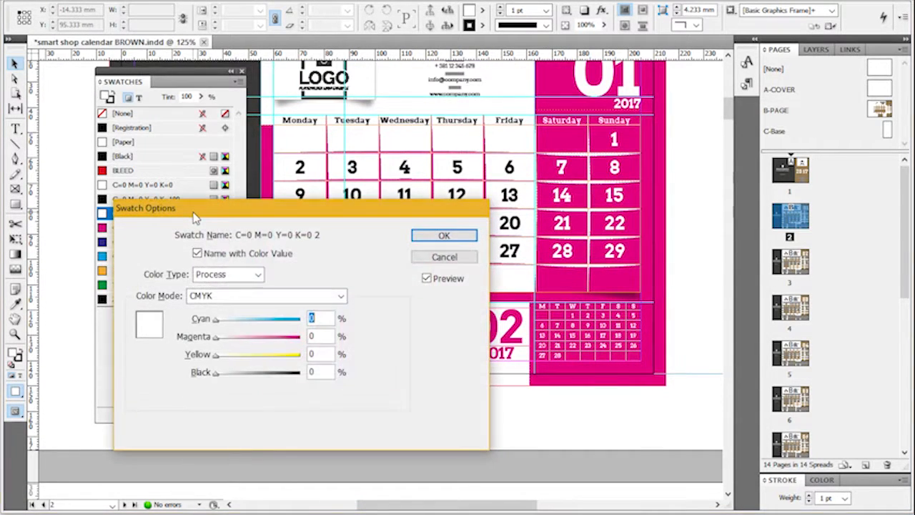
pyautogui.click(421, 257)
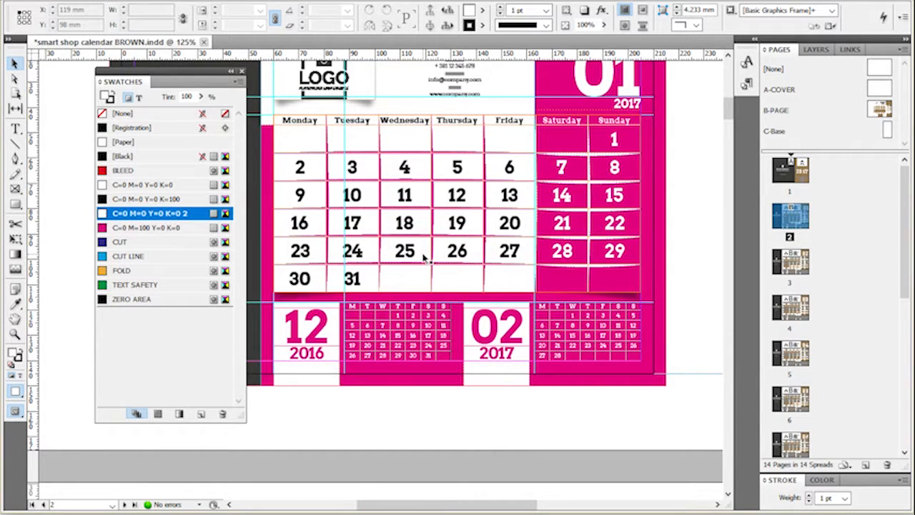
# Undo the last color change to the swatch used for the weekend days.
pyautogui.click(75, 1)
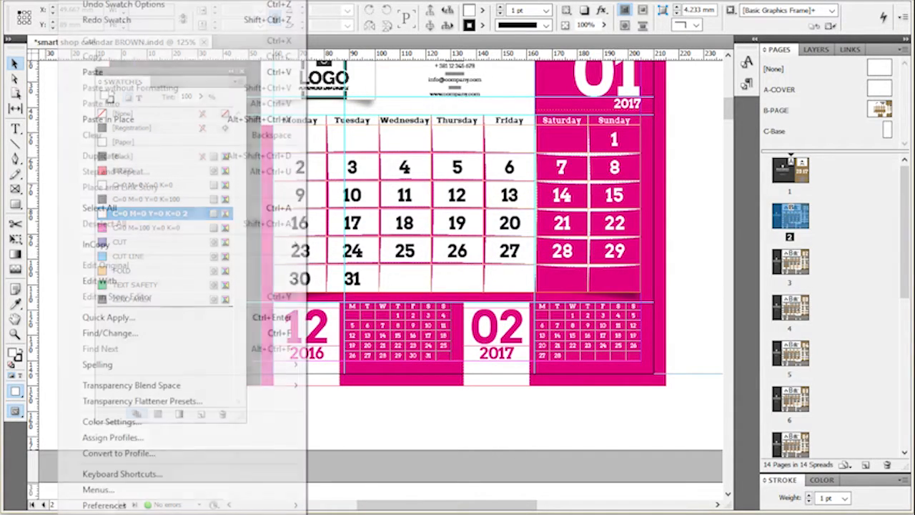
pyautogui.click(76, 5)
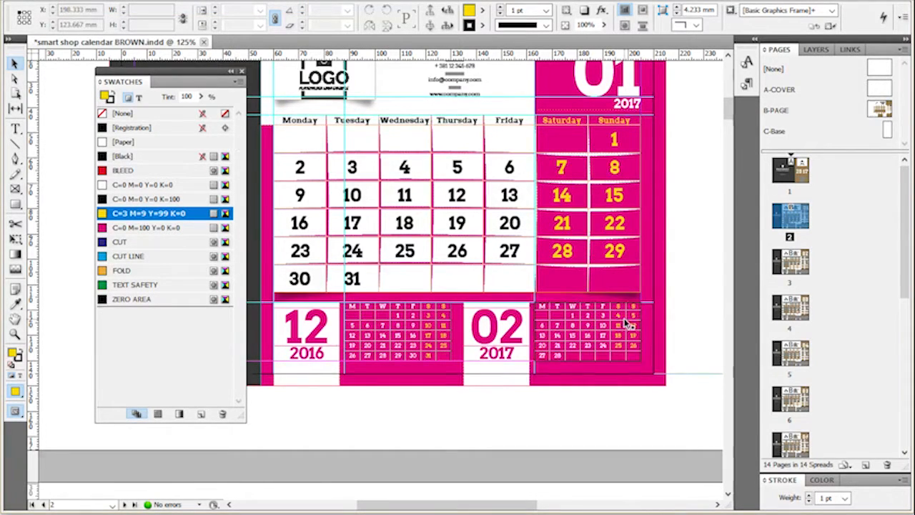
pyautogui.scroll(3, 629, 324)
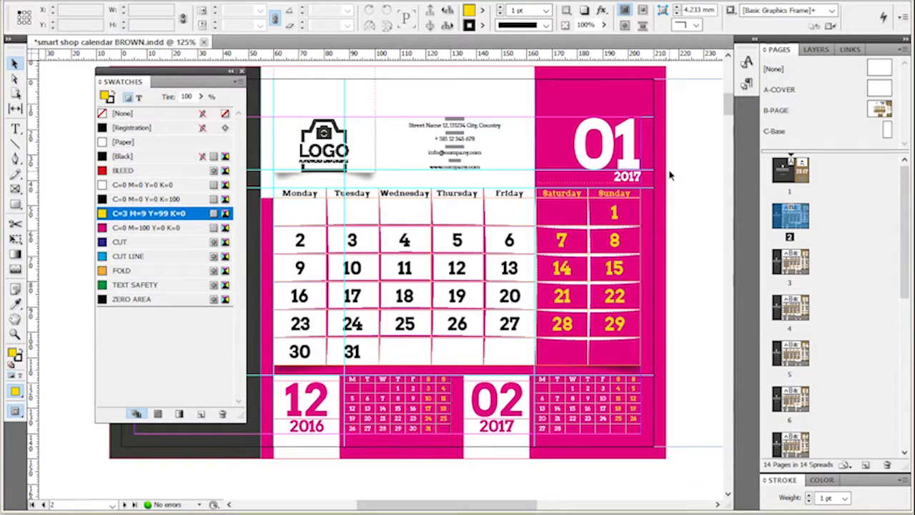
# Examine which color swatch the Saturday heading on page 2 uses.
pyautogui.click(622, 161)
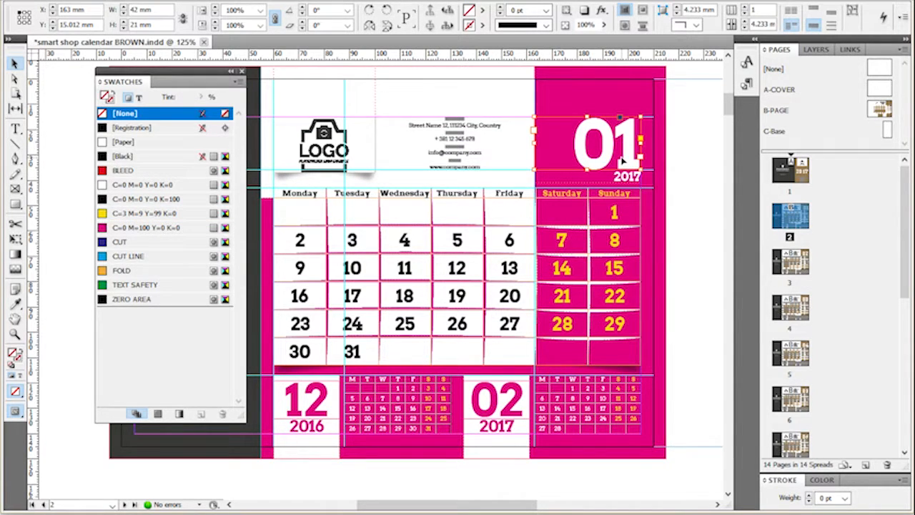
pyautogui.doubleClick(571, 189)
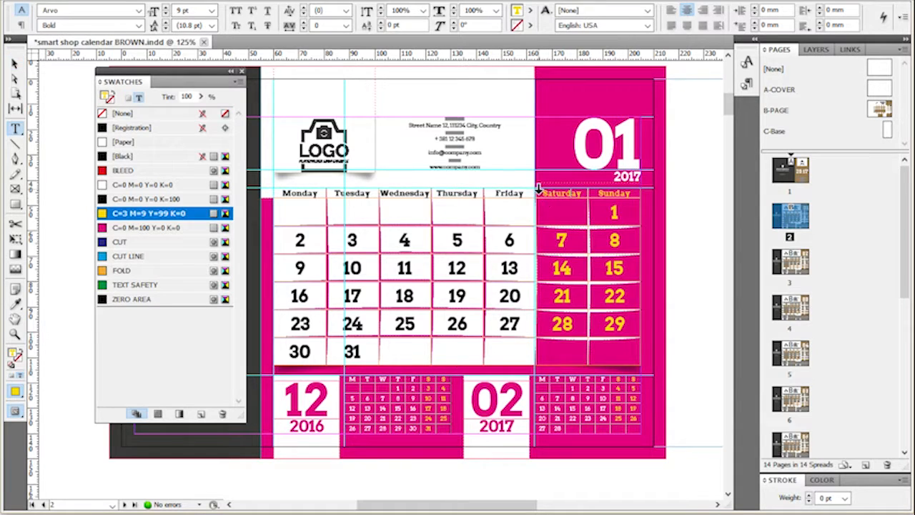
pyautogui.moveTo(537, 191); pyautogui.dragTo(584, 191)
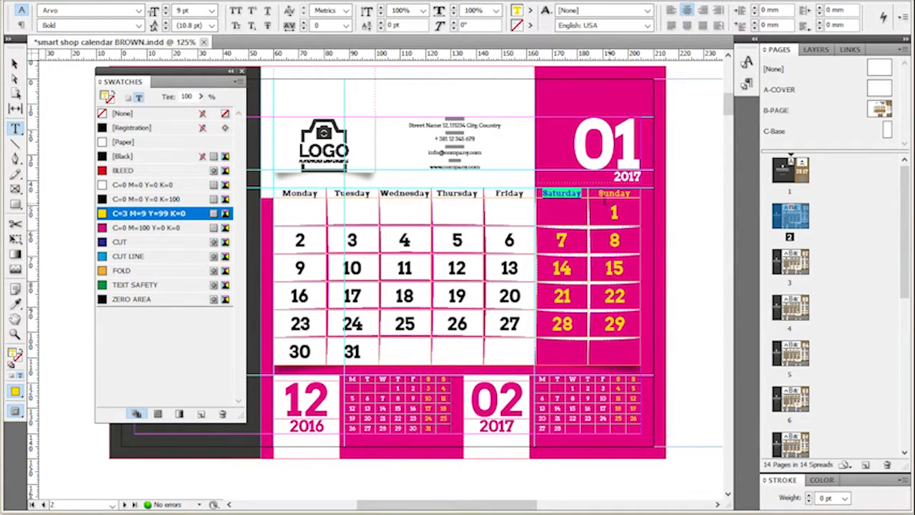
pyautogui.click(14, 65)
pyautogui.click(146, 213)
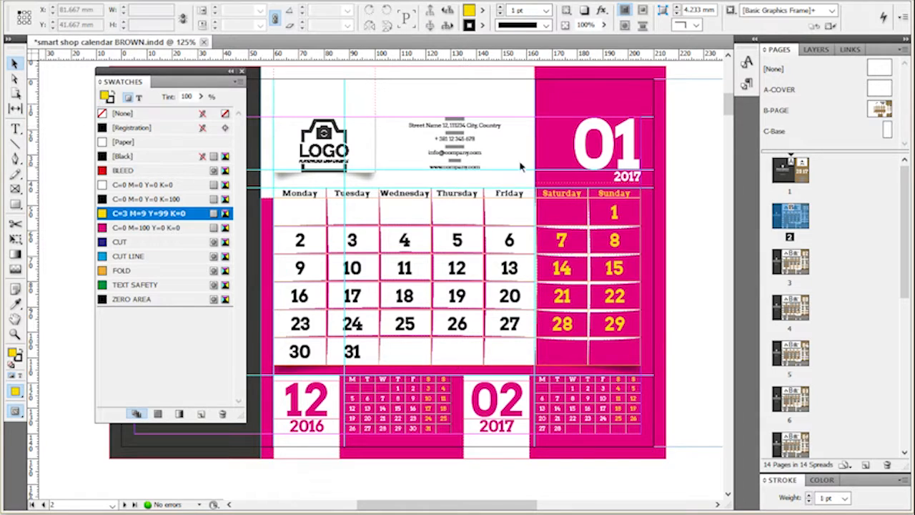
# Open the B-PAGE master and replace the placeholder street line in its contact text with "Smart Shop".
pyautogui.doubleClick(878, 110)
pyautogui.click(533, 123)
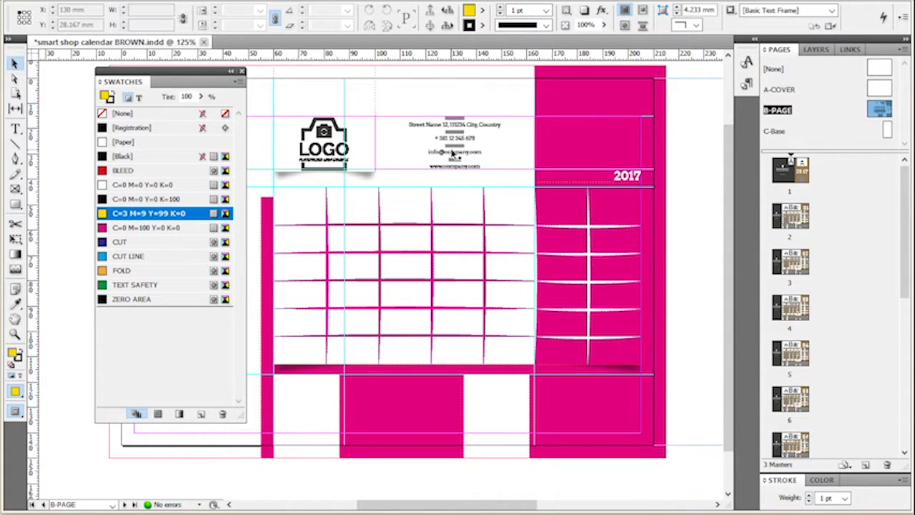
pyautogui.scroll(3, 420, 99)
pyautogui.scroll(-1, 420, 97)
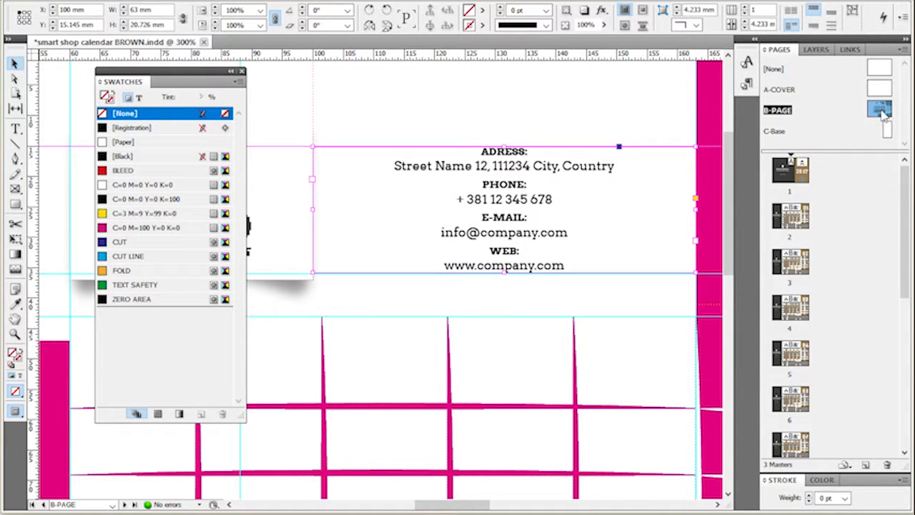
pyautogui.doubleClick(515, 154)
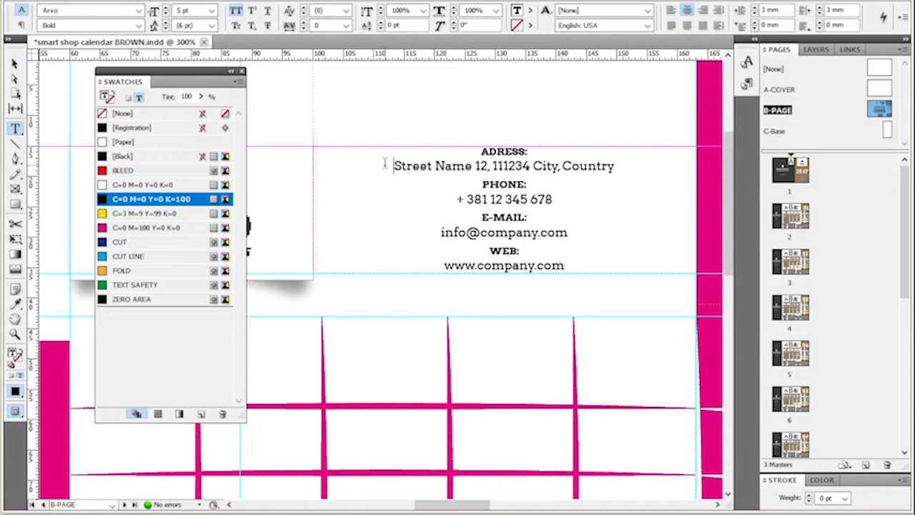
pyautogui.moveTo(384, 164); pyautogui.dragTo(615, 166)
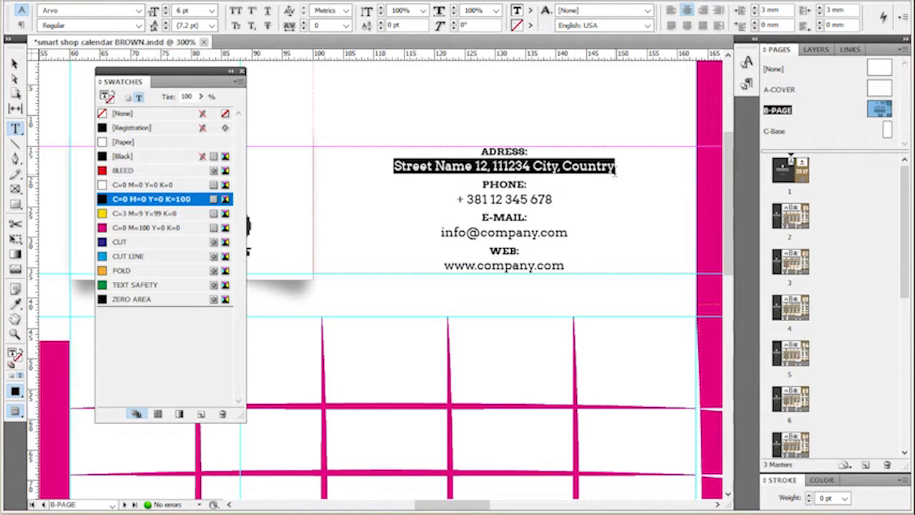
pyautogui.write('Sma')
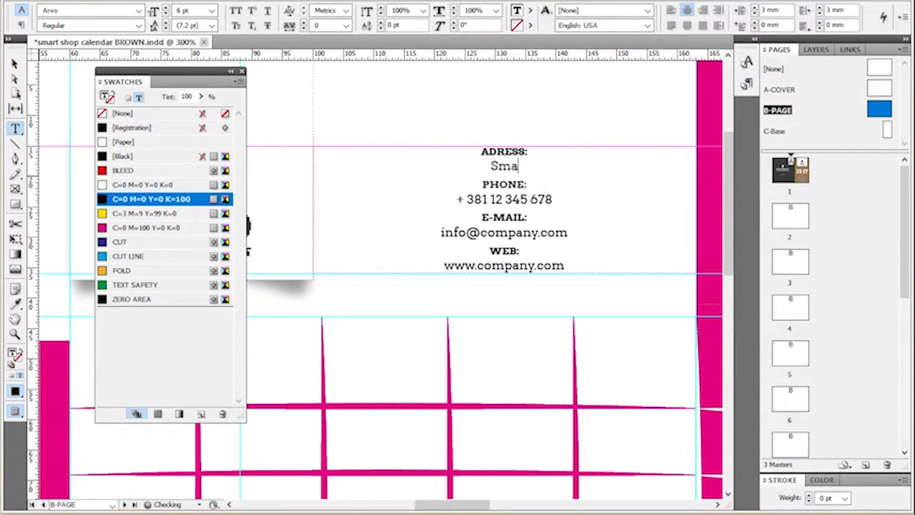
pyautogui.write('rt Shop')
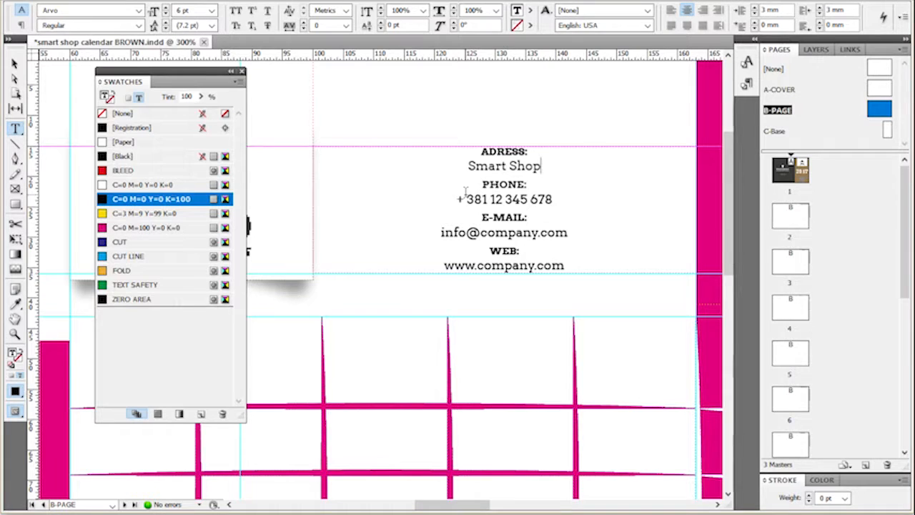
# Retype the PHONE: heading in the master's contact text as "Phone" on its own line above the number.
pyautogui.moveTo(474, 185); pyautogui.dragTo(536, 185)
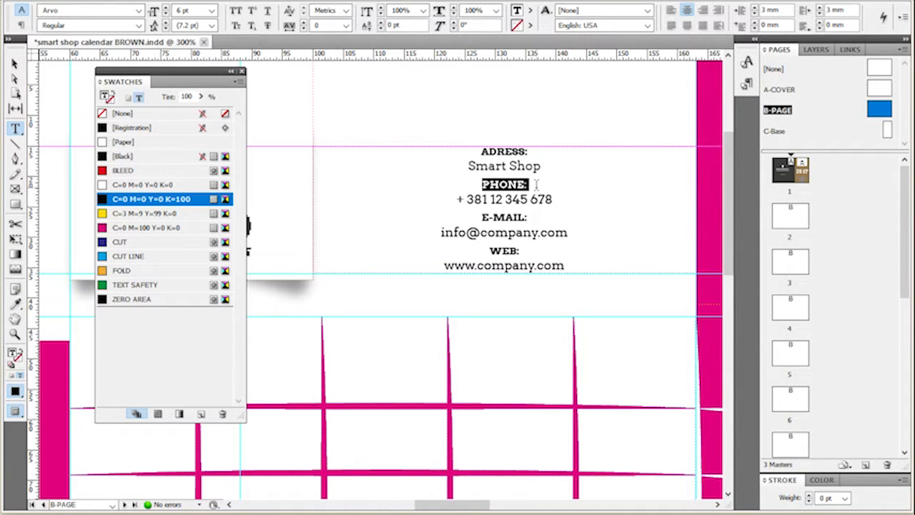
pyautogui.write('Phone')
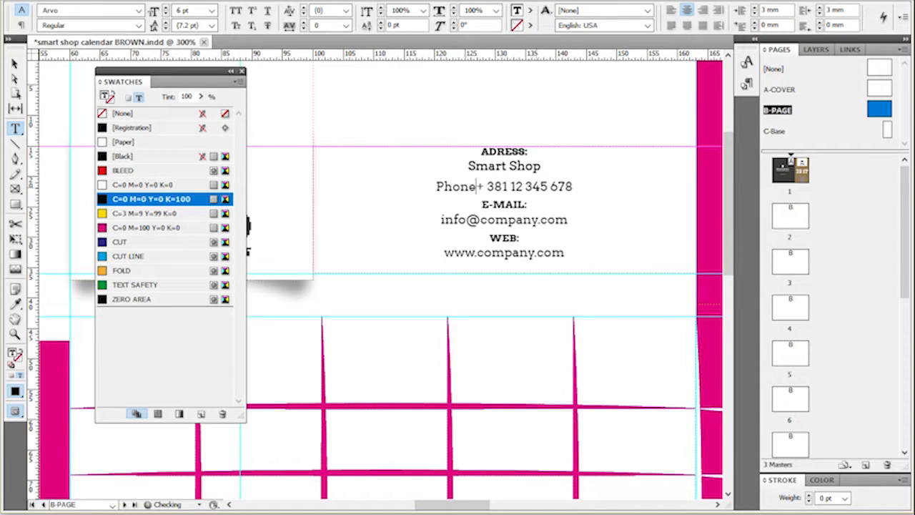
pyautogui.press('Return')
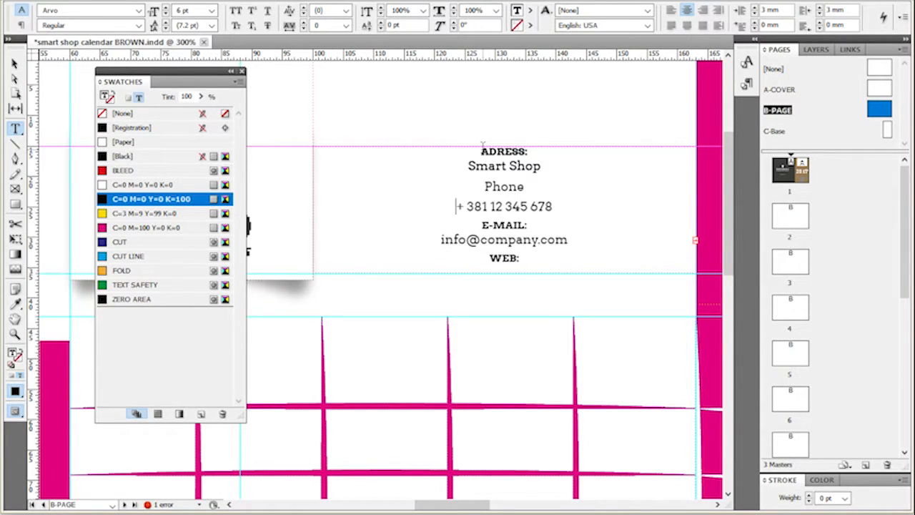
# Restyle the master's whole contact text frame by applying the paragraph style "Corporate Info Titile" then Next Style.
pyautogui.hotkey('ctrl', 'a')
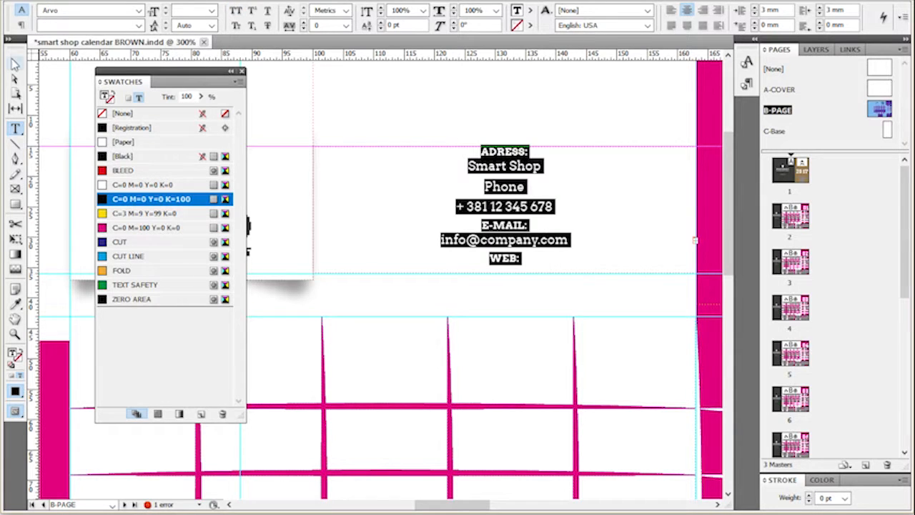
pyautogui.press('Escape')
pyautogui.moveTo(566, 223); pyautogui.dragTo(458, 198)
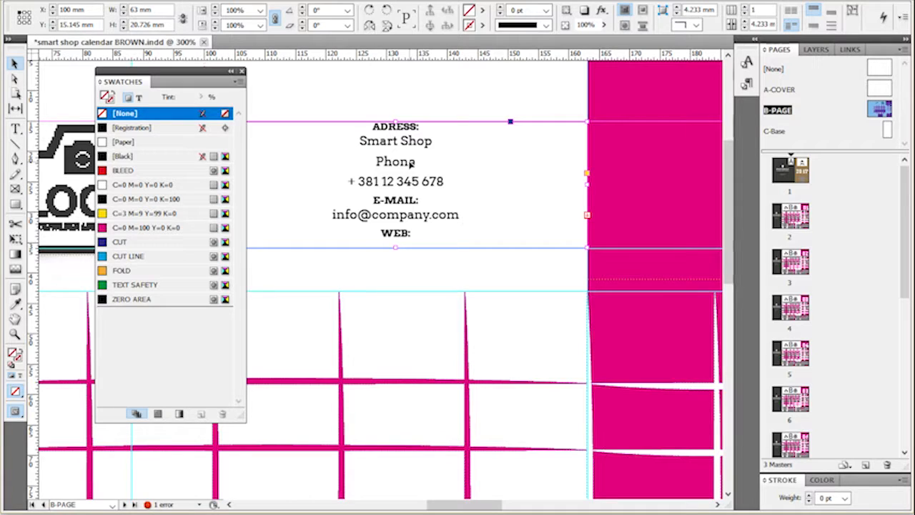
pyautogui.click(747, 84)
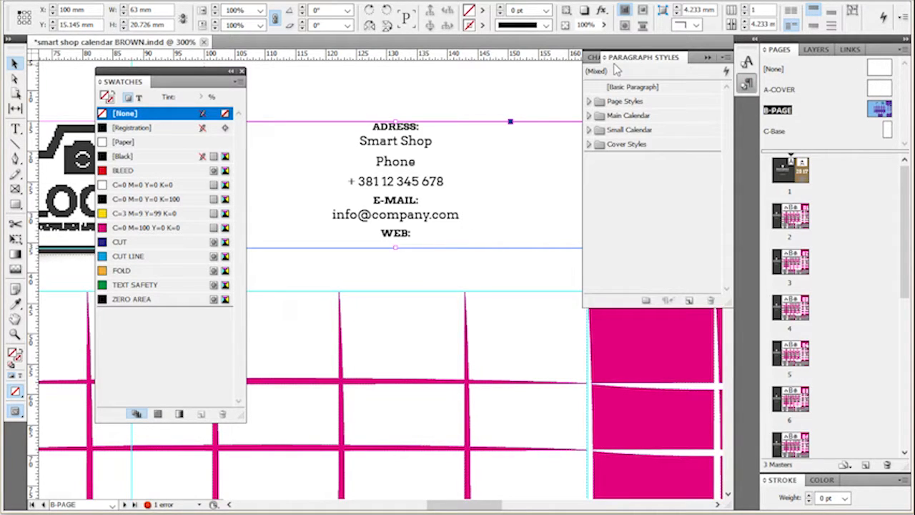
pyautogui.click(589, 102)
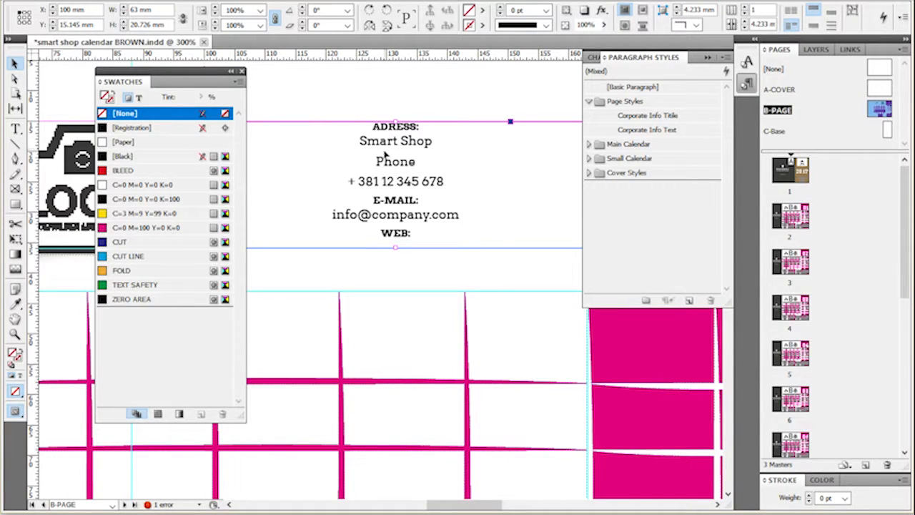
pyautogui.rightClick(636, 119)
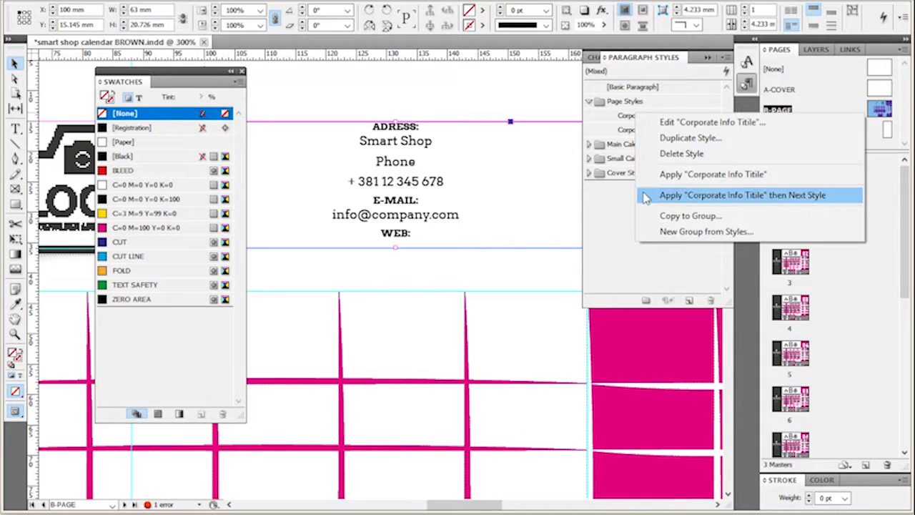
pyautogui.click(800, 196)
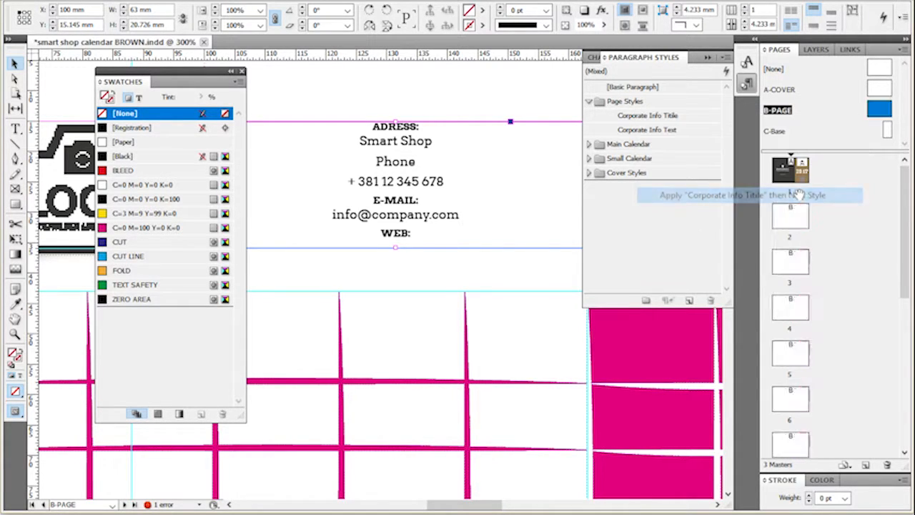
pyautogui.click(431, 275)
pyautogui.click(746, 84)
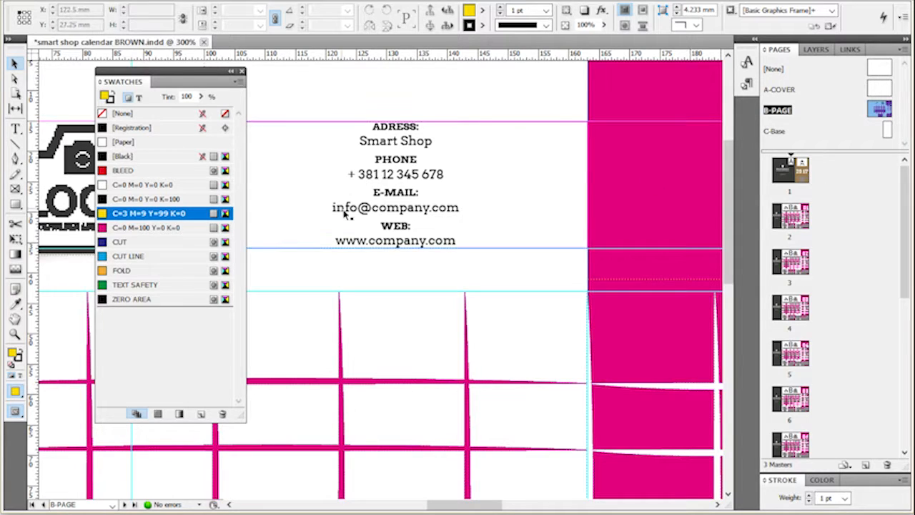
# Open the cover on page 1 and select the text frame holding the company name and contact details.
pyautogui.doubleClick(884, 112)
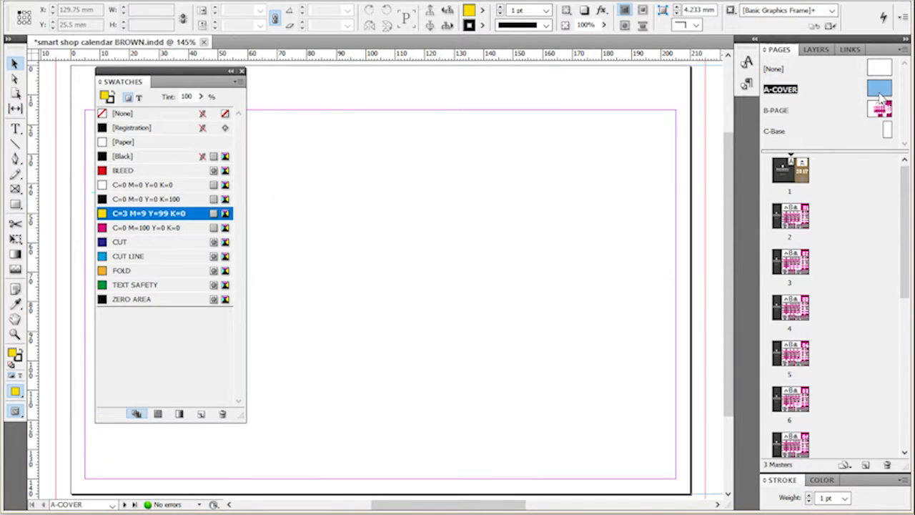
pyautogui.doubleClick(804, 177)
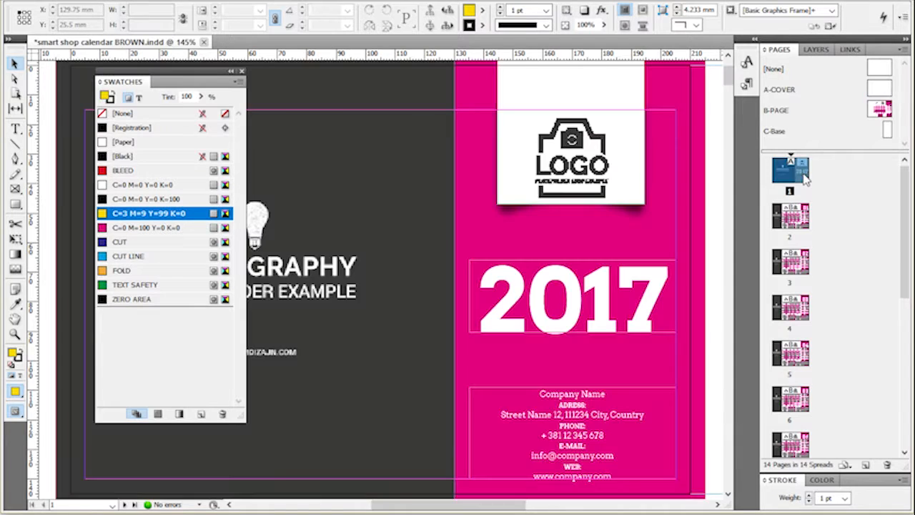
pyautogui.click(572, 409)
pyautogui.scroll(3, 651, 474)
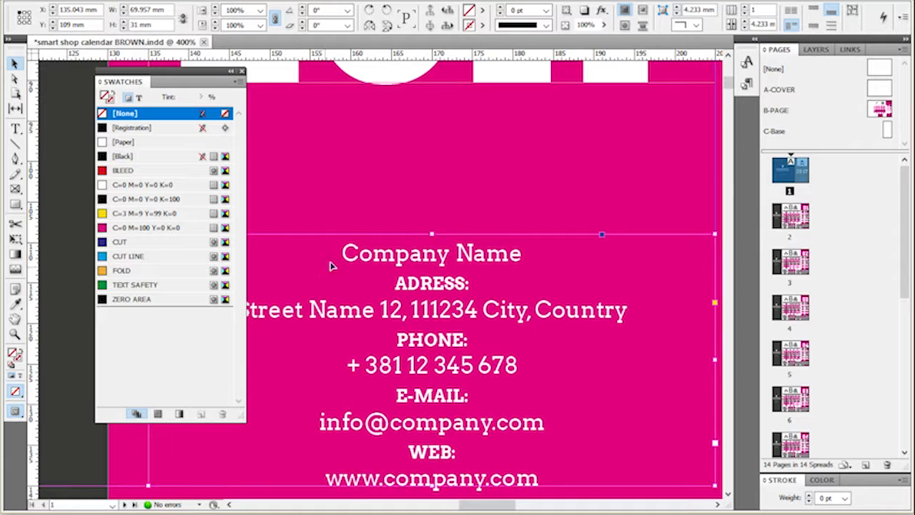
pyautogui.doubleClick(359, 258)
pyautogui.moveTo(344, 256); pyautogui.dragTo(541, 254)
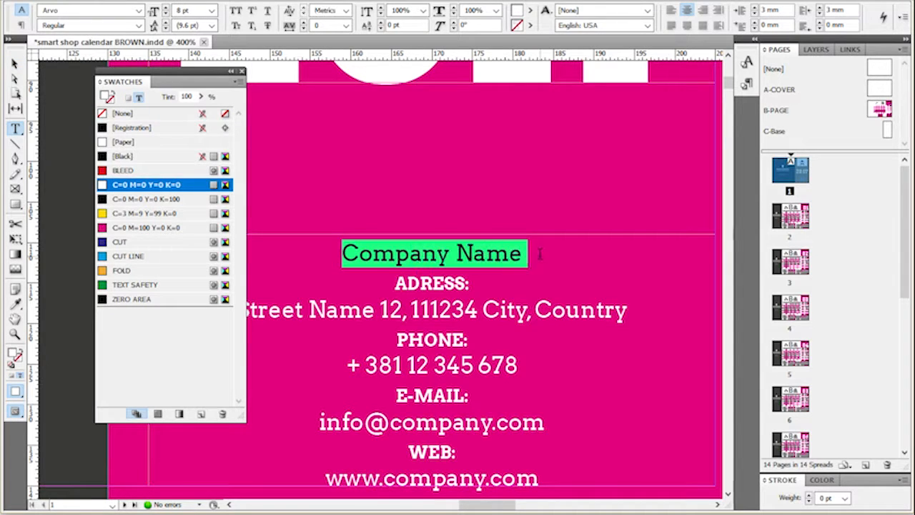
pyautogui.click(15, 63)
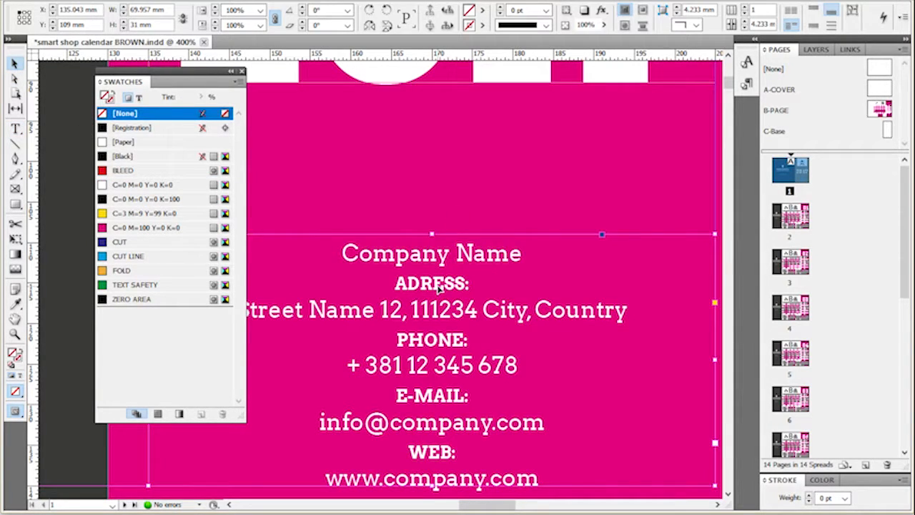
# Apply the Cover Styles paragraph style "C Corporate Info Text" then Next Style to the cover's contact frame.
pyautogui.click(748, 83)
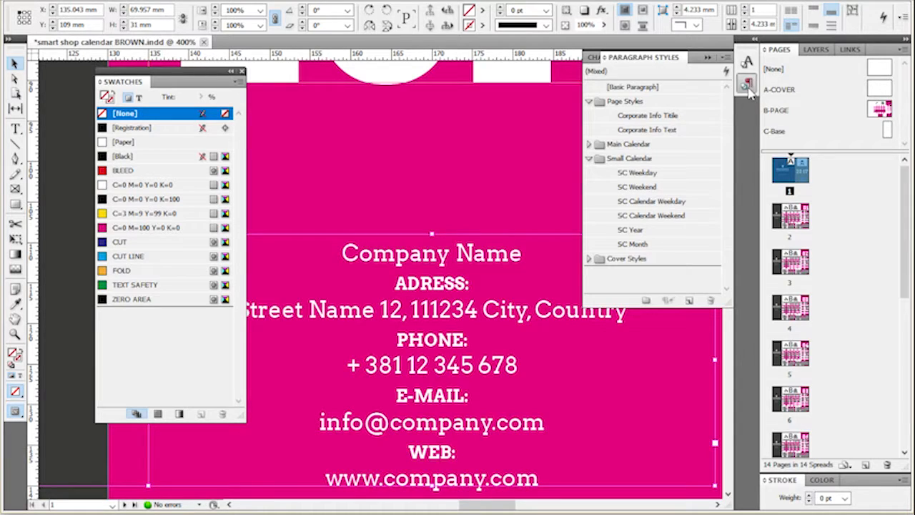
pyautogui.click(589, 259)
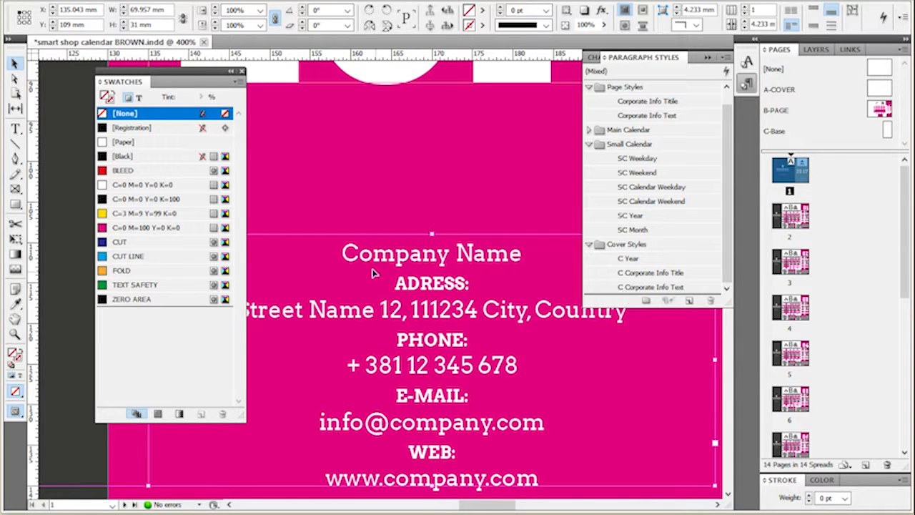
pyautogui.rightClick(691, 288)
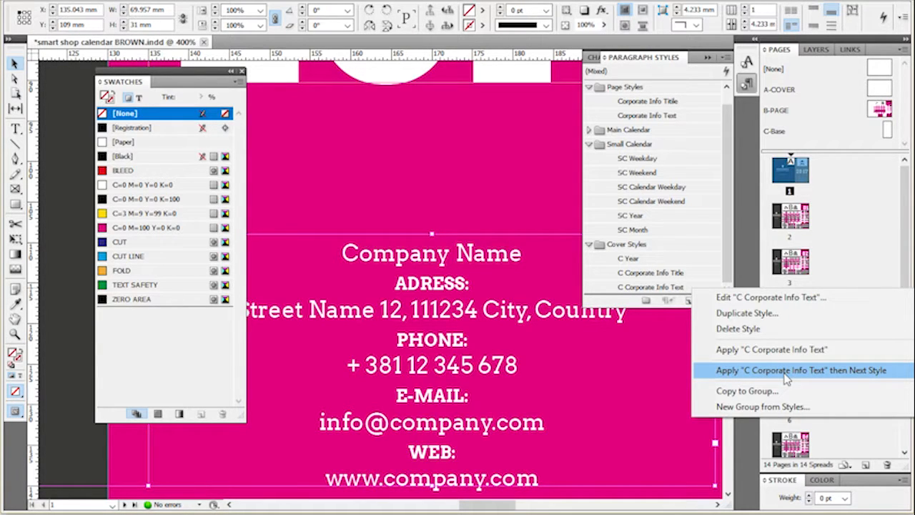
pyautogui.click(841, 371)
# Apply "C Corporate Info Title" then Next Style to the cover's contact frame to swap the line formatting.
pyautogui.rightClick(636, 275)
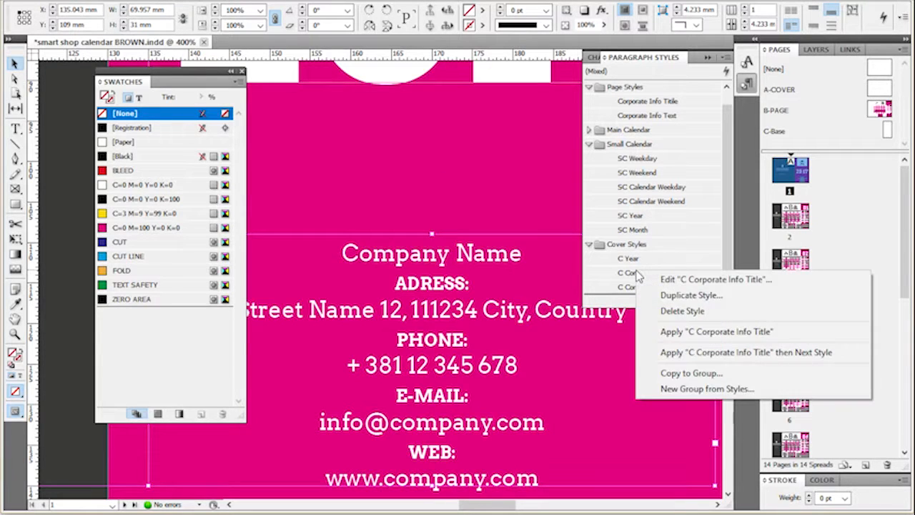
pyautogui.click(669, 352)
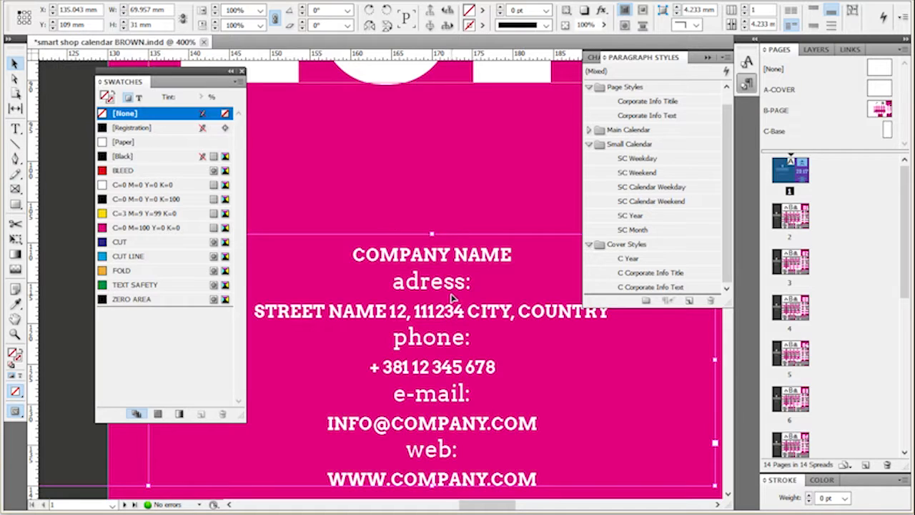
# Apply the "C Corporate Info Text" then Next Style paragraph formatting to the cover's contact frame and deselect it.
pyautogui.rightClick(651, 287)
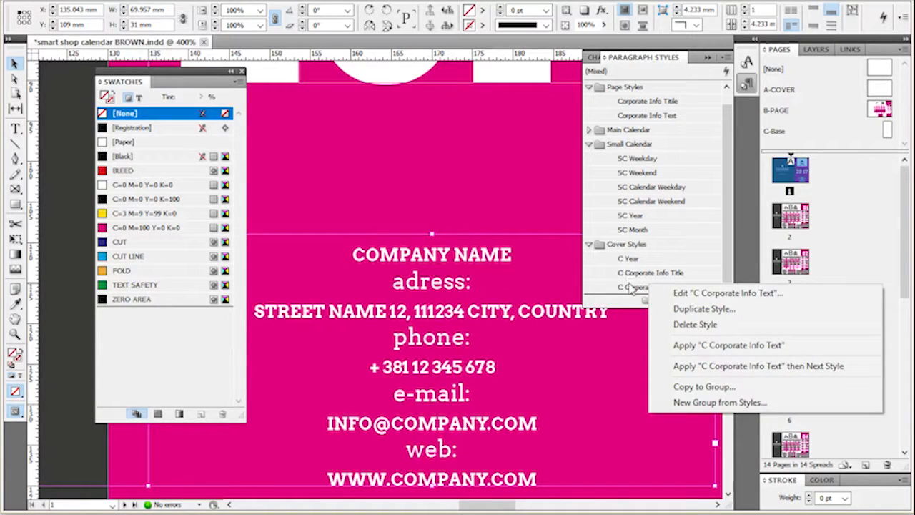
pyautogui.rightClick(630, 289)
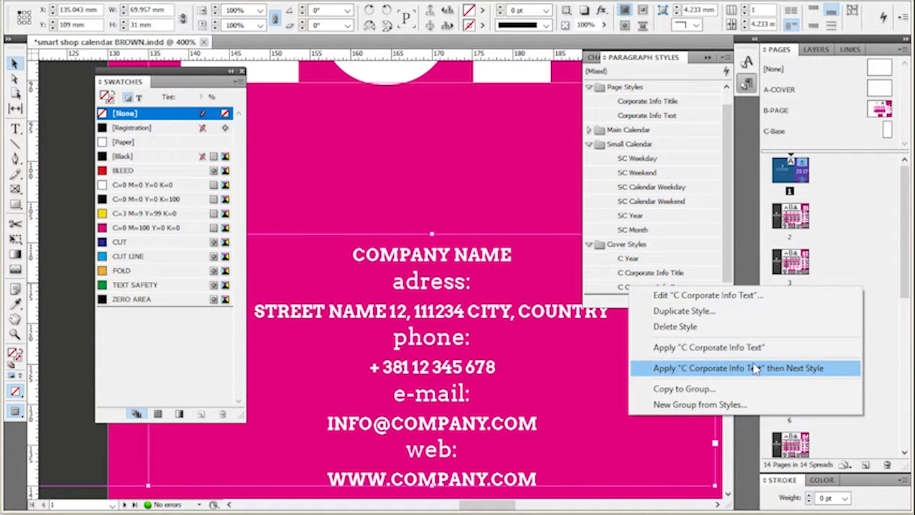
pyautogui.click(783, 368)
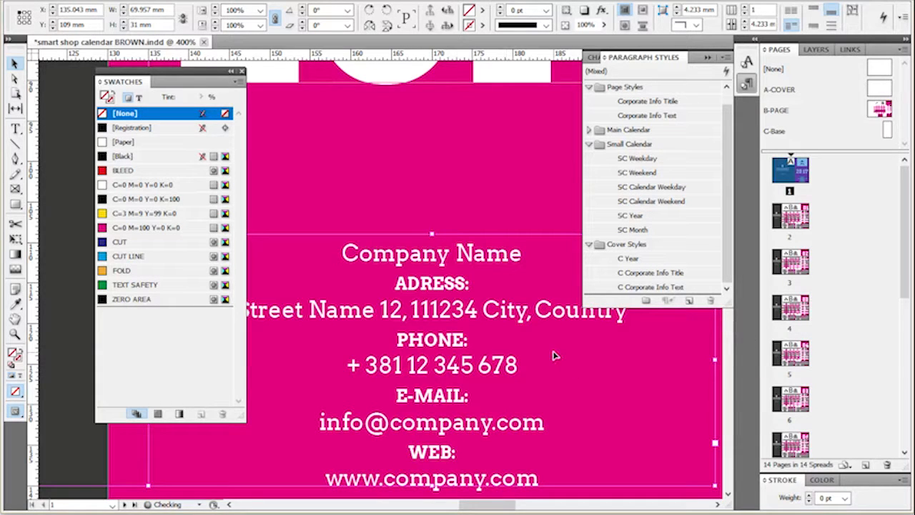
pyautogui.scroll(-1, 486, 385)
pyautogui.scroll(-3, 485, 385)
pyautogui.click(686, 386)
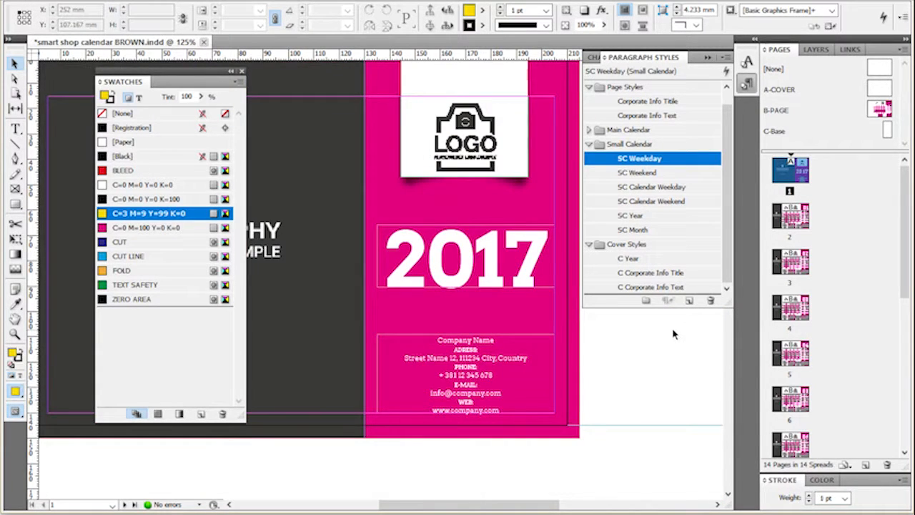
pyautogui.scroll(-1, 657, 353)
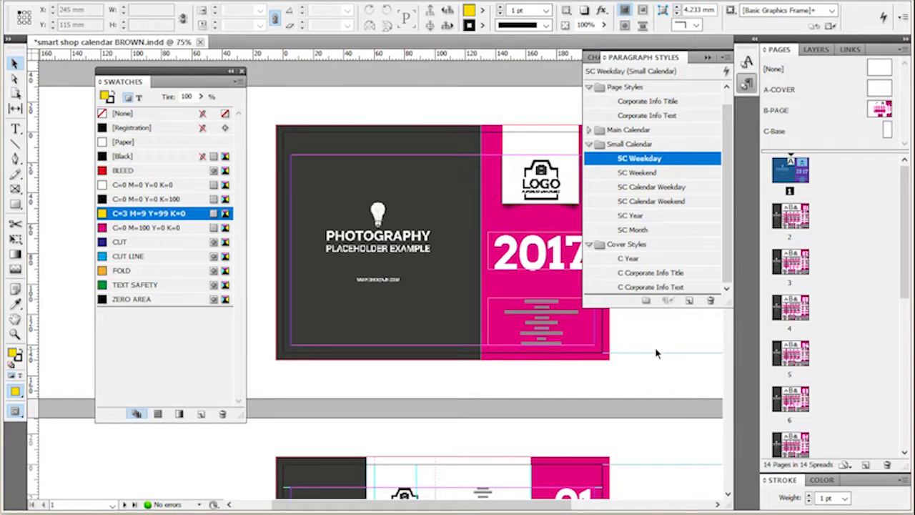
pyautogui.scroll(1, 551, 331)
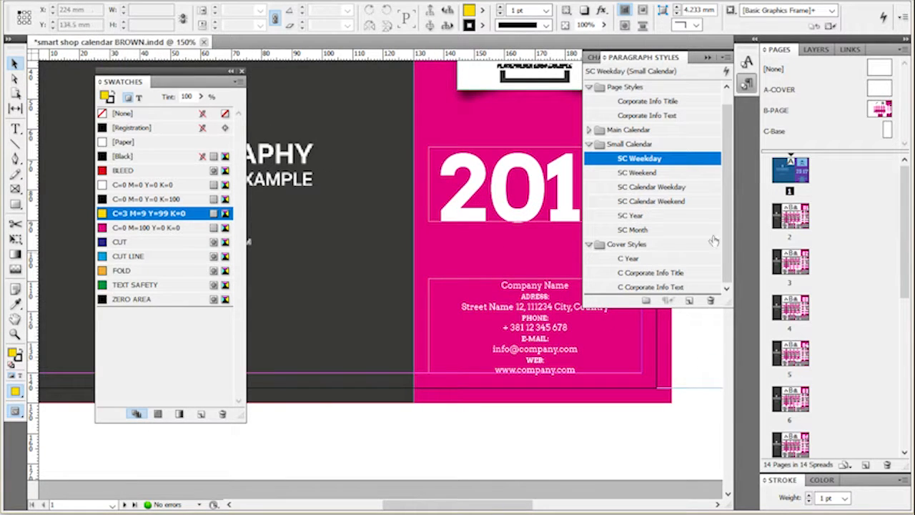
pyautogui.click(531, 276)
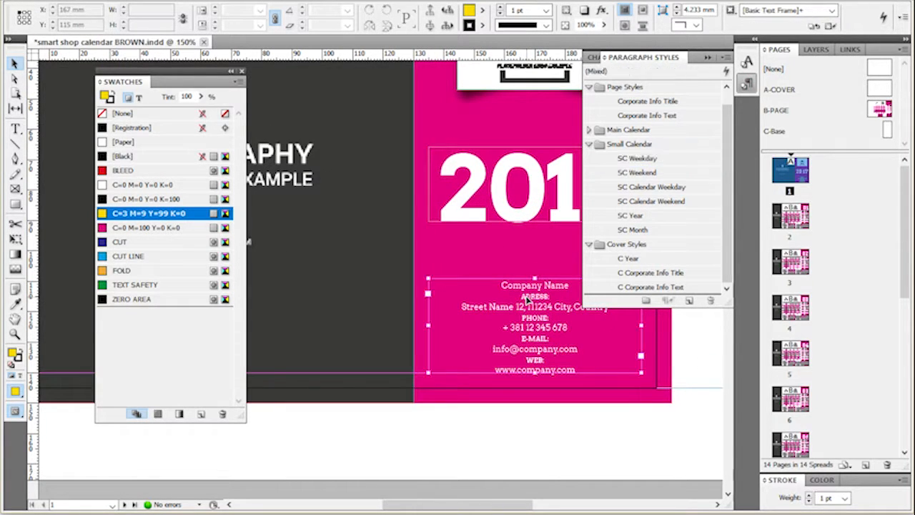
pyautogui.scroll(-5, 529, 285)
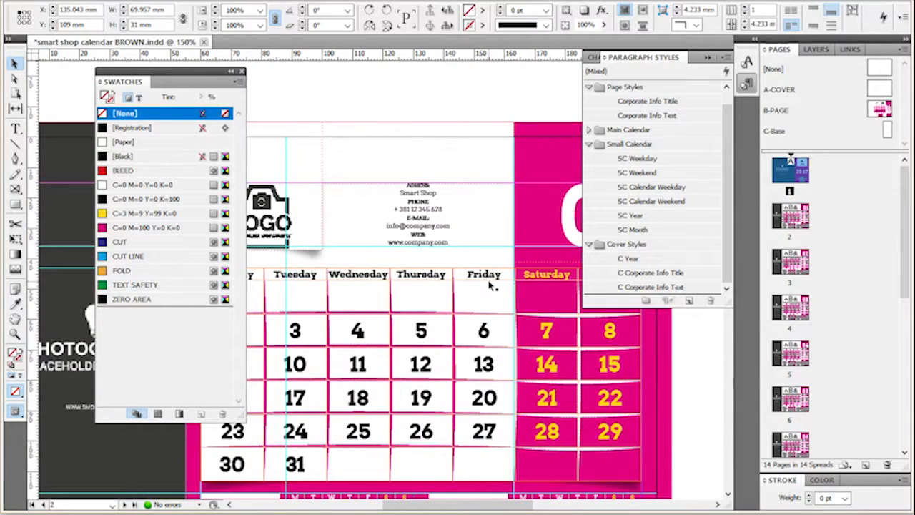
pyautogui.click(490, 283)
pyautogui.scroll(4, 488, 321)
pyautogui.scroll(5, 486, 354)
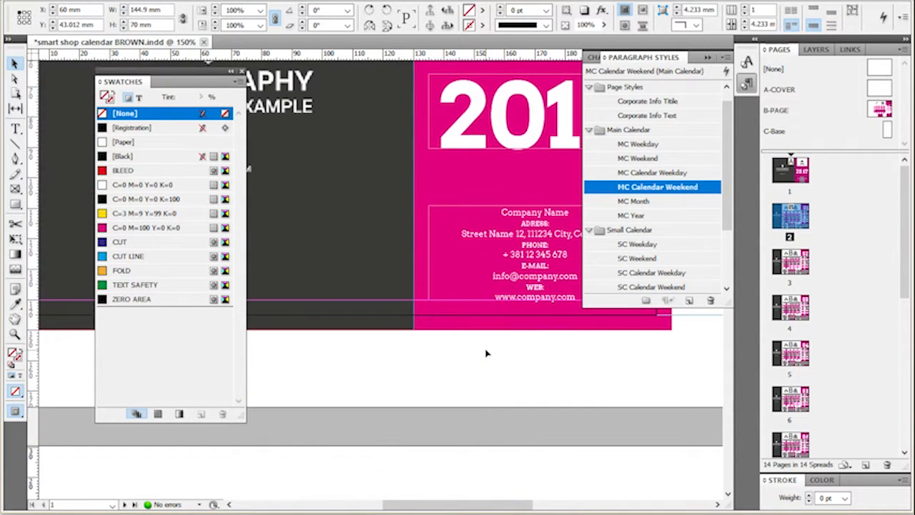
# Display the expanded Character settings for the cover's contact frame and put the swatches away.
pyautogui.click(522, 285)
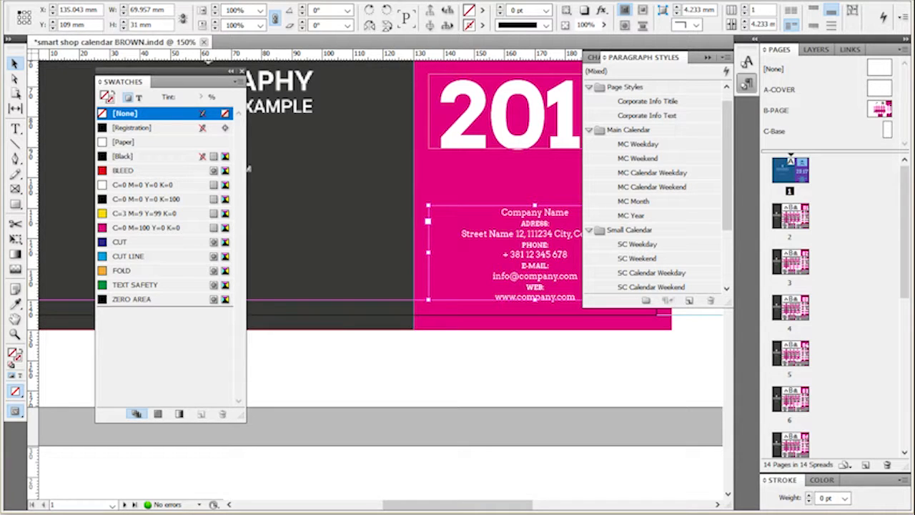
pyautogui.click(275, 2)
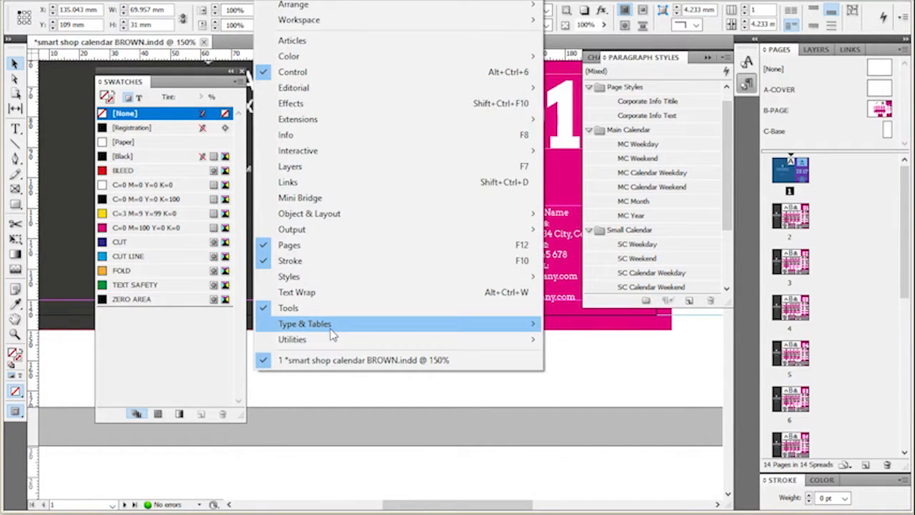
pyautogui.moveTo(333, 336)
pyautogui.click(178, 325)
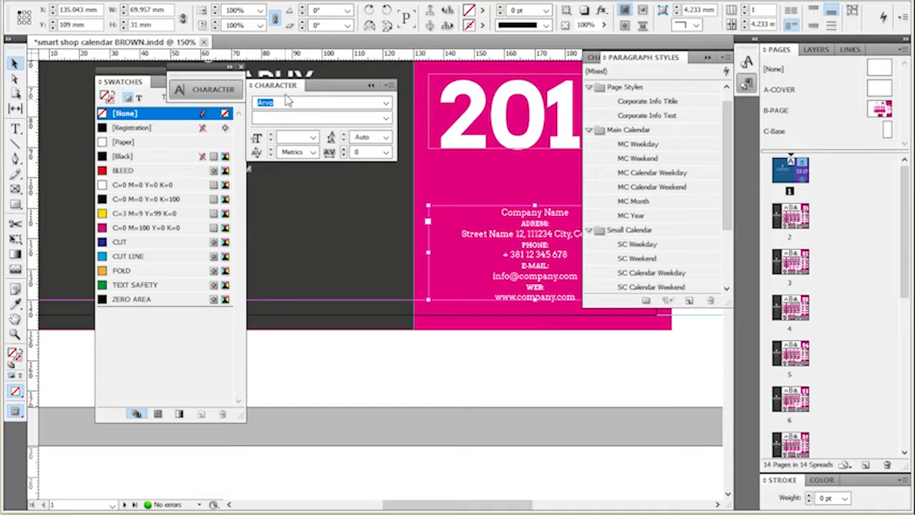
pyautogui.click(229, 67)
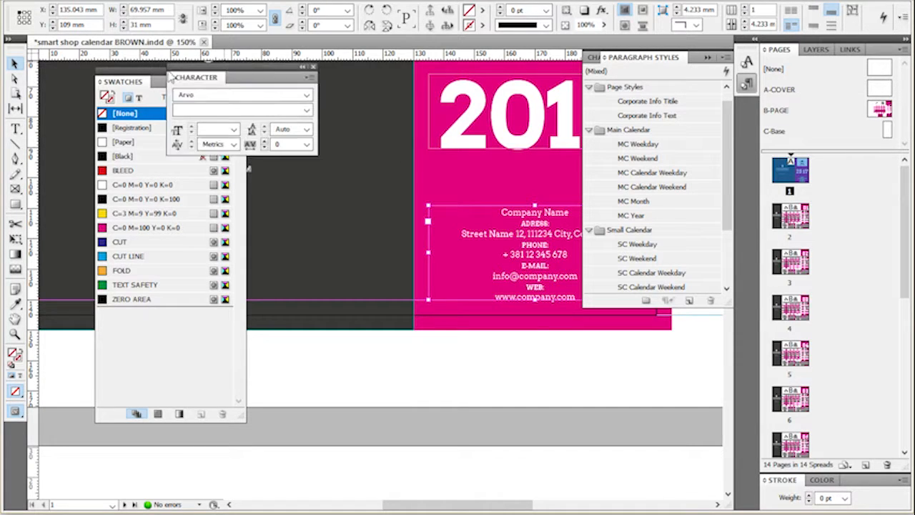
pyautogui.click(143, 77)
pyautogui.click(241, 71)
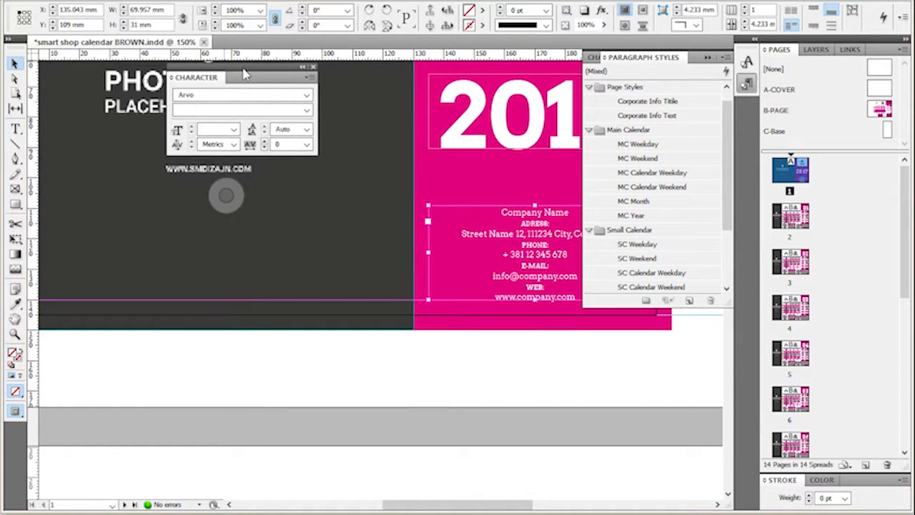
pyautogui.moveTo(261, 72); pyautogui.dragTo(150, 103)
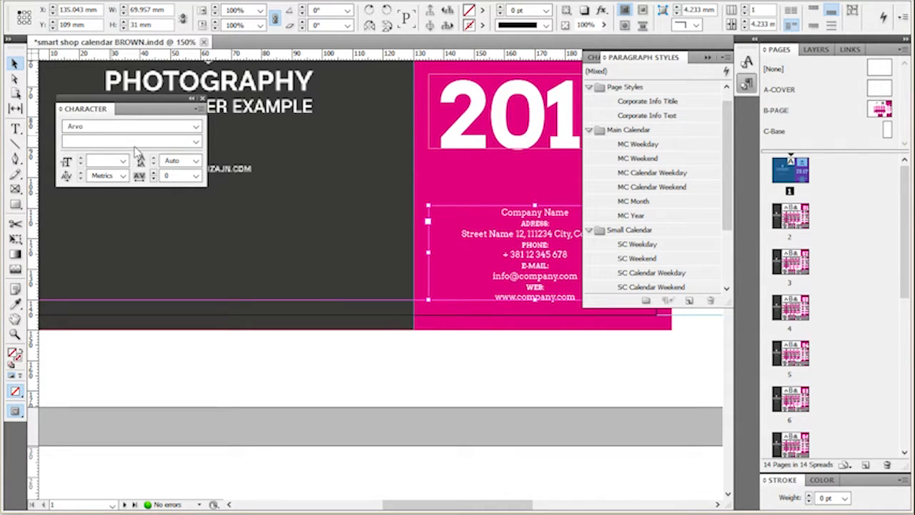
# View the full character formatting options for the cover's "Company Name" line, and put the Character settings away.
pyautogui.click(746, 84)
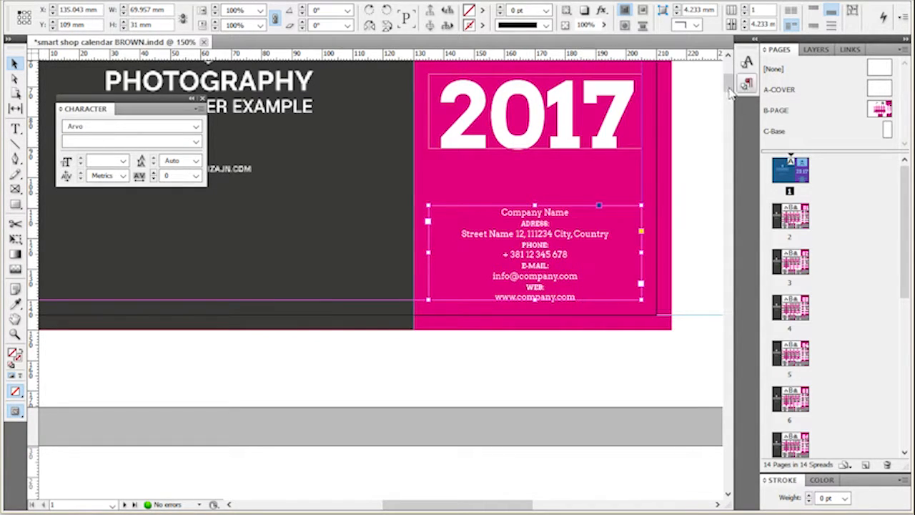
pyautogui.doubleClick(484, 218)
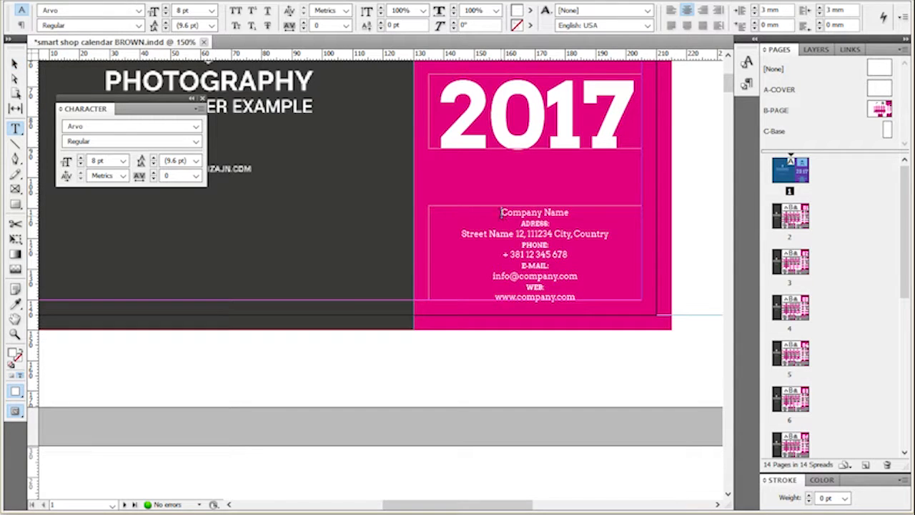
pyautogui.moveTo(501, 213); pyautogui.dragTo(614, 210)
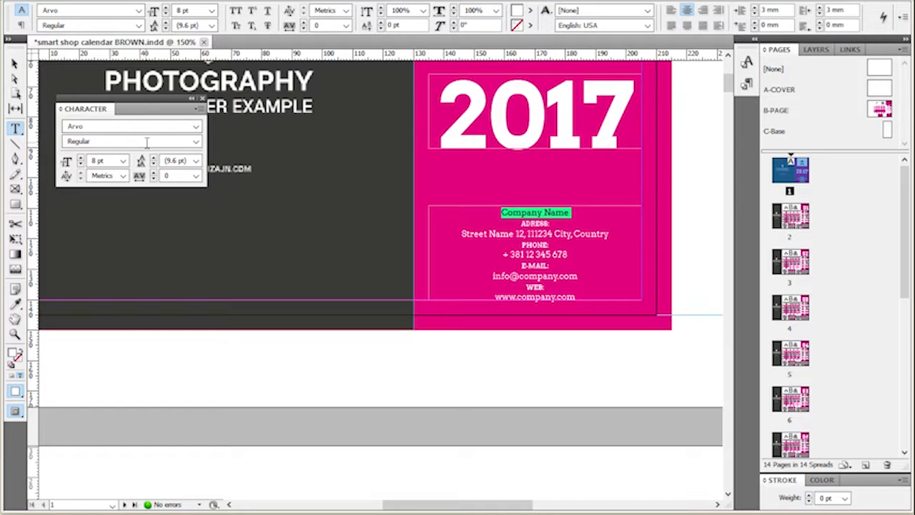
pyautogui.click(62, 109)
pyautogui.click(61, 110)
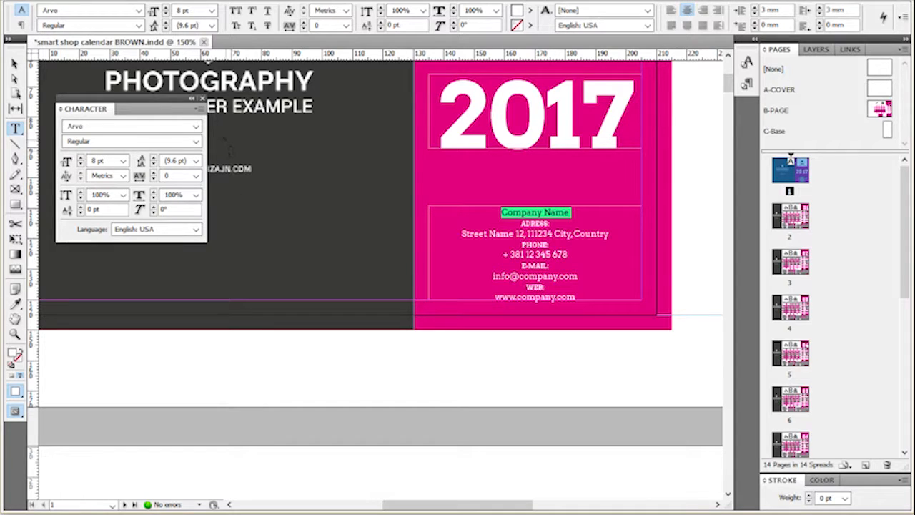
pyautogui.click(14, 63)
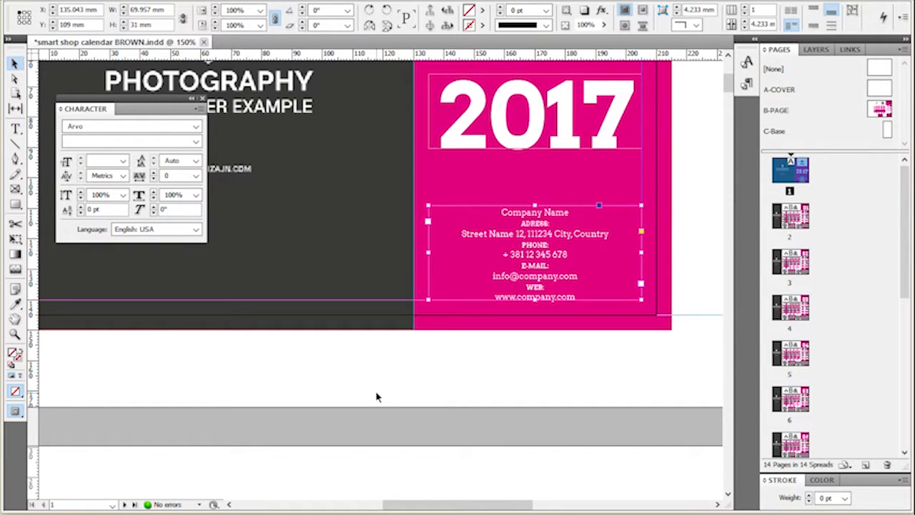
pyautogui.click(226, 195)
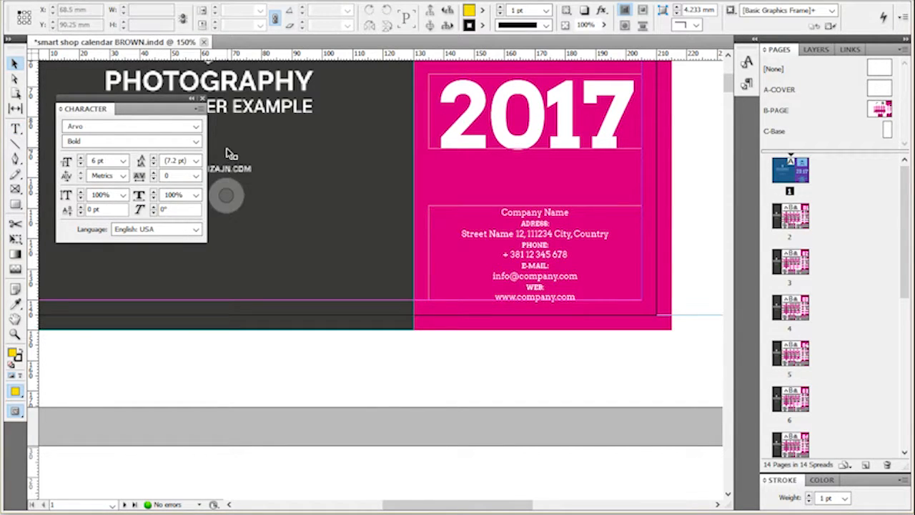
pyautogui.click(202, 99)
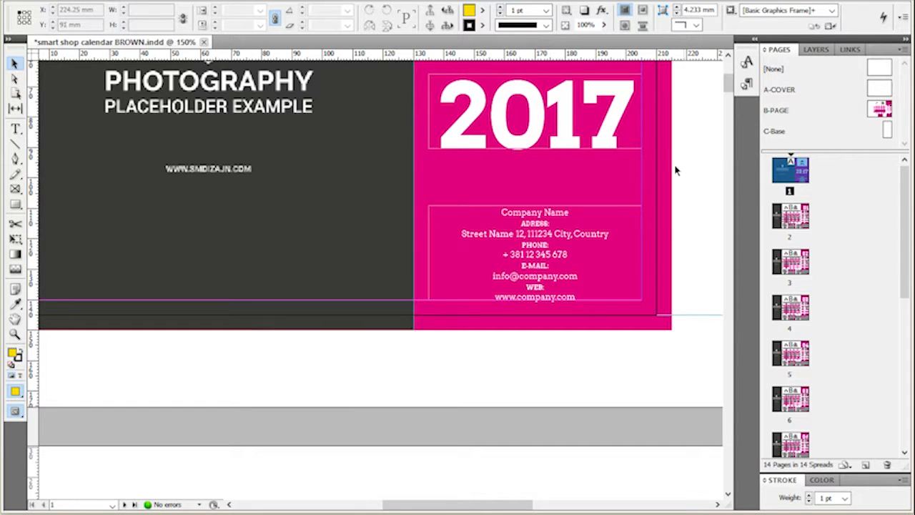
# Examine the main calendar frame on the January 2017 page and leave it deselected.
pyautogui.scroll(-1, 665, 174)
pyautogui.scroll(-3, 679, 257)
pyautogui.scroll(-1, 688, 310)
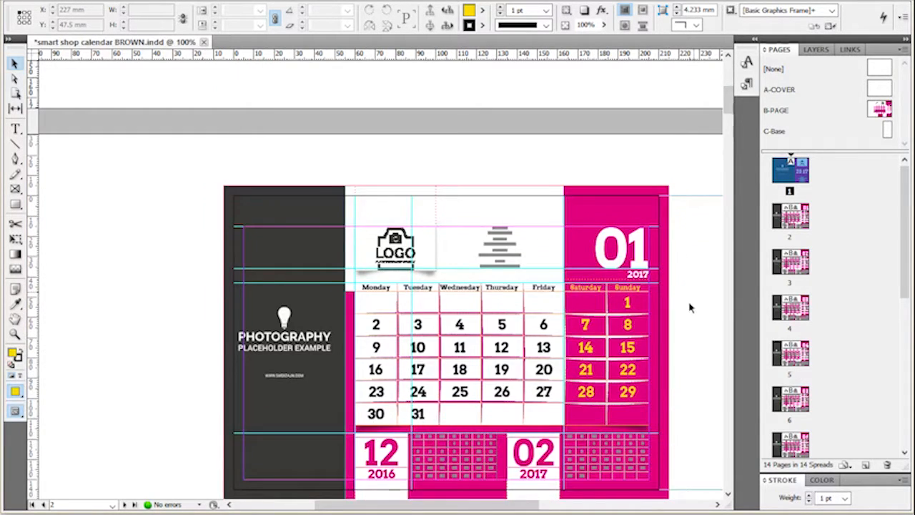
pyautogui.scroll(1, 689, 310)
pyautogui.click(591, 280)
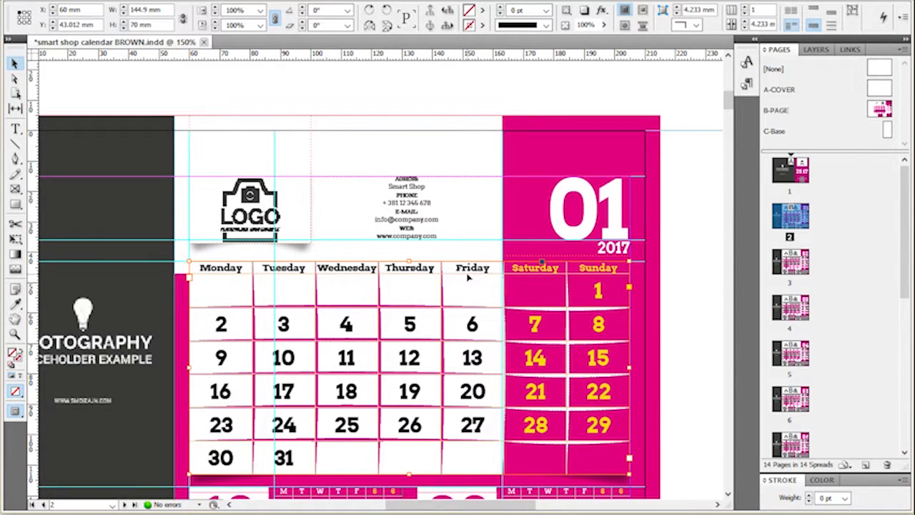
pyautogui.scroll(-2, 469, 359)
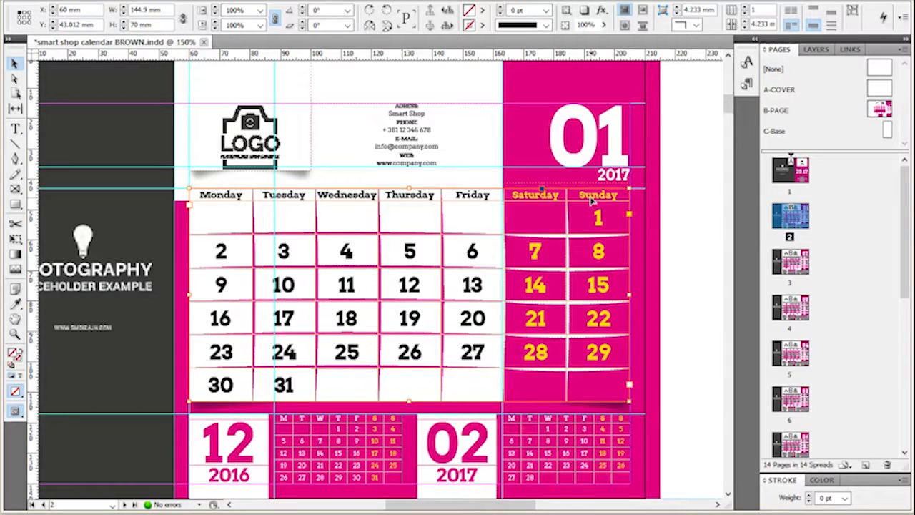
pyautogui.click(708, 215)
# Set the font family of the Main Calendar paragraph style "MC Weekday" to Bell MT and compare the page with the preview off and on.
pyautogui.click(747, 83)
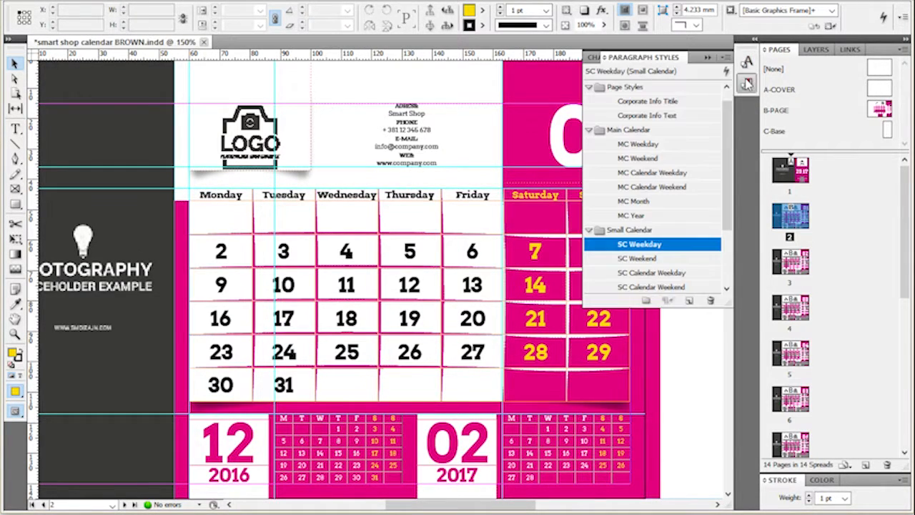
pyautogui.click(656, 131)
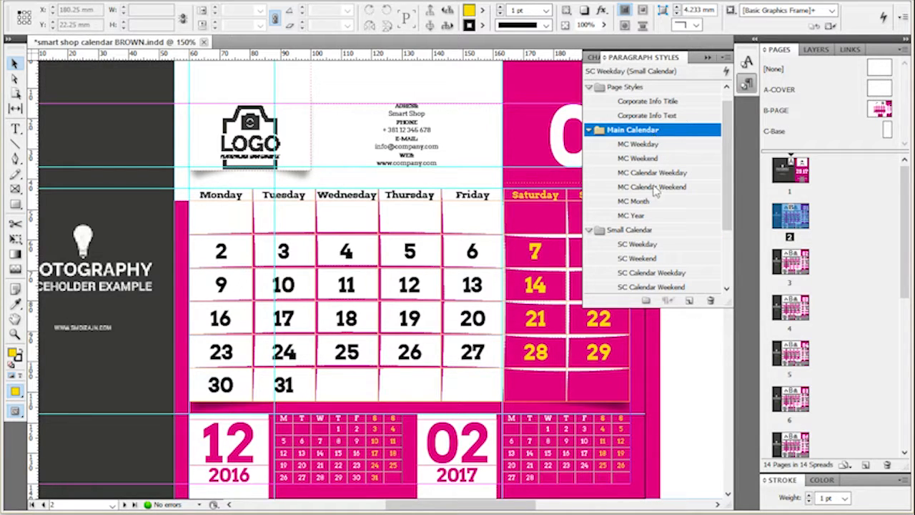
pyautogui.doubleClick(679, 144)
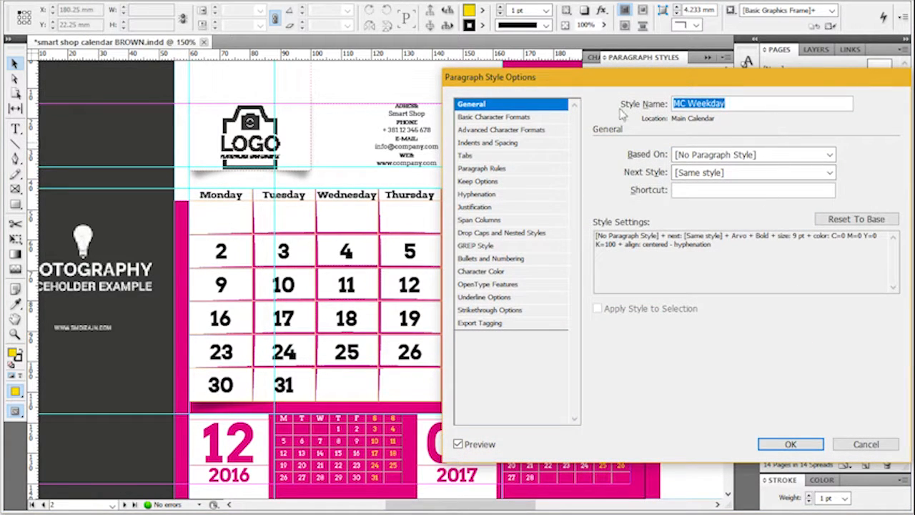
pyautogui.click(522, 118)
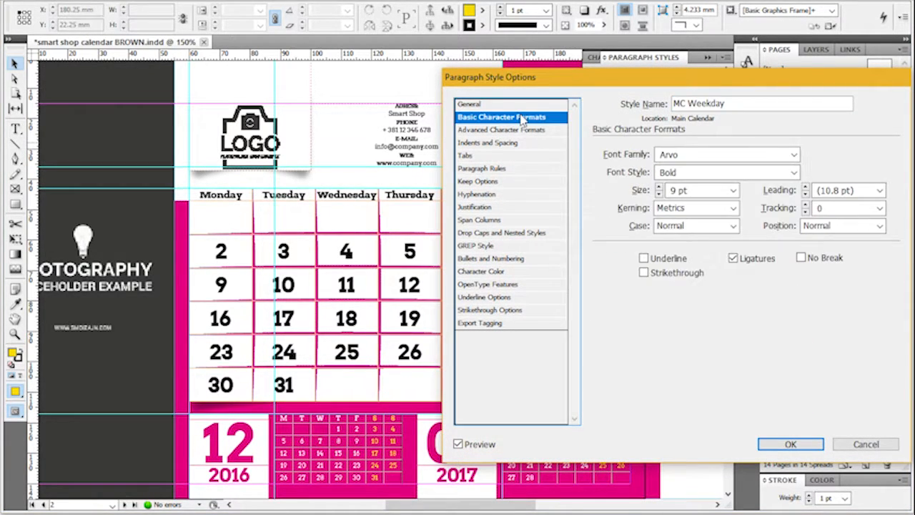
pyautogui.click(793, 155)
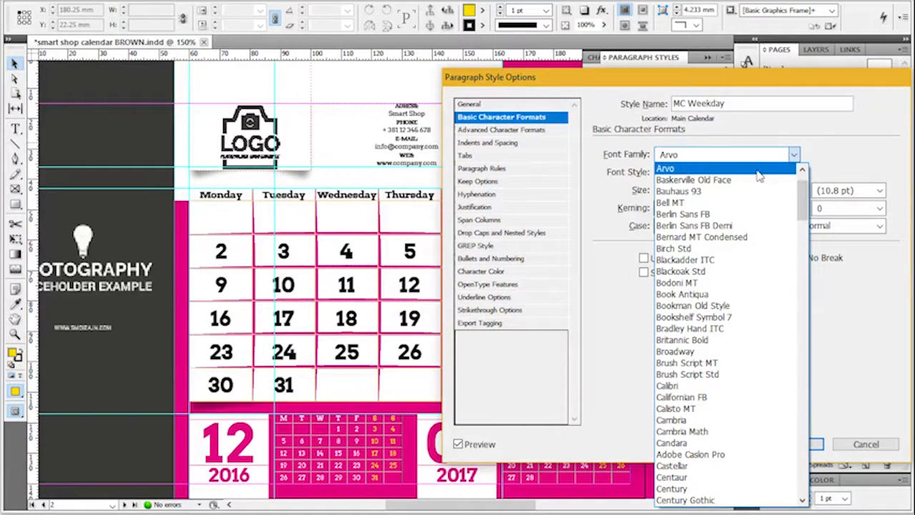
pyautogui.click(732, 204)
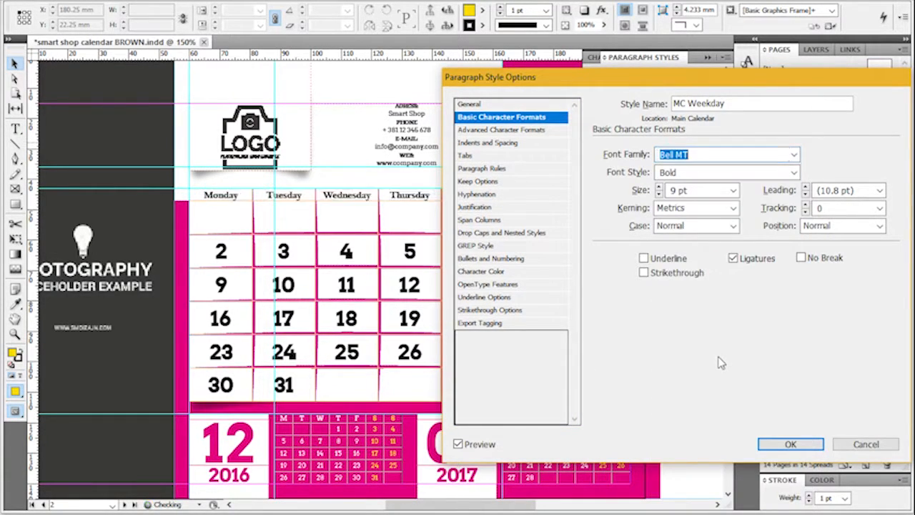
pyautogui.click(458, 444)
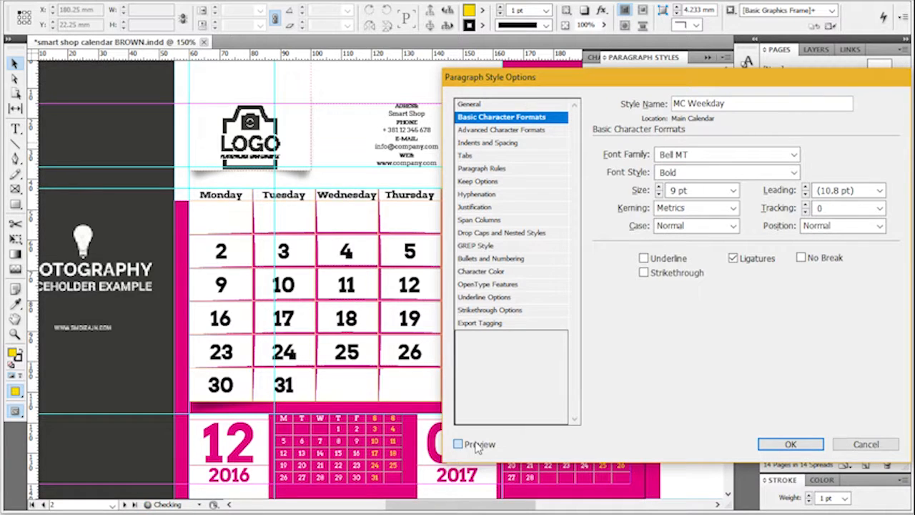
pyautogui.click(476, 445)
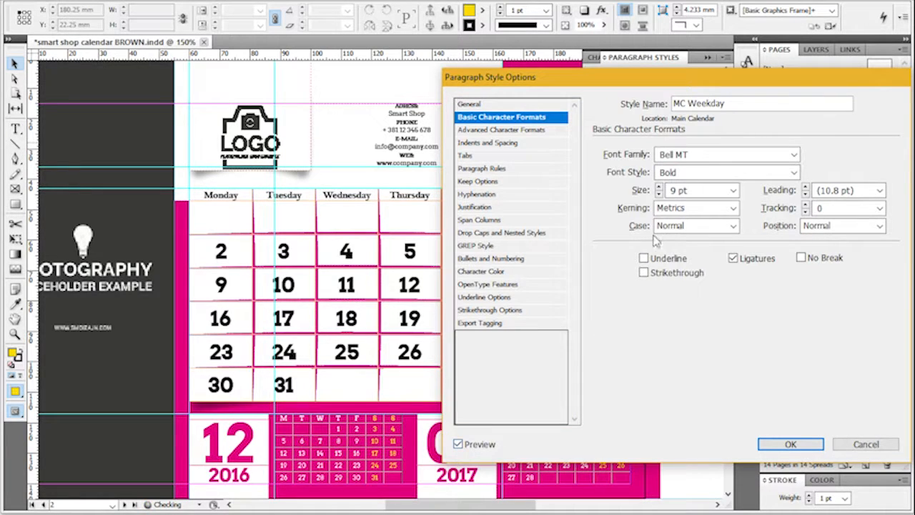
# Set the MC Weekday paragraph style to All Caps at 8 pt and apply the changes.
pyautogui.click(733, 226)
pyautogui.click(697, 261)
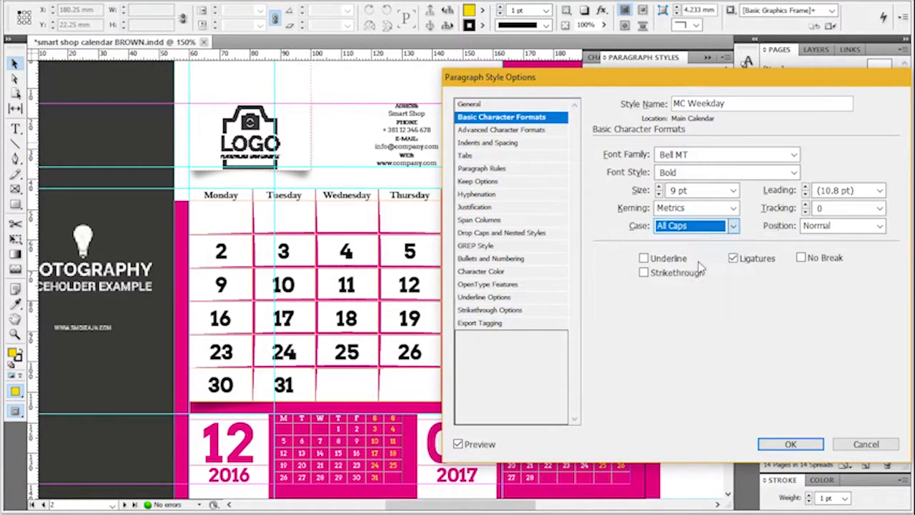
pyautogui.click(658, 194)
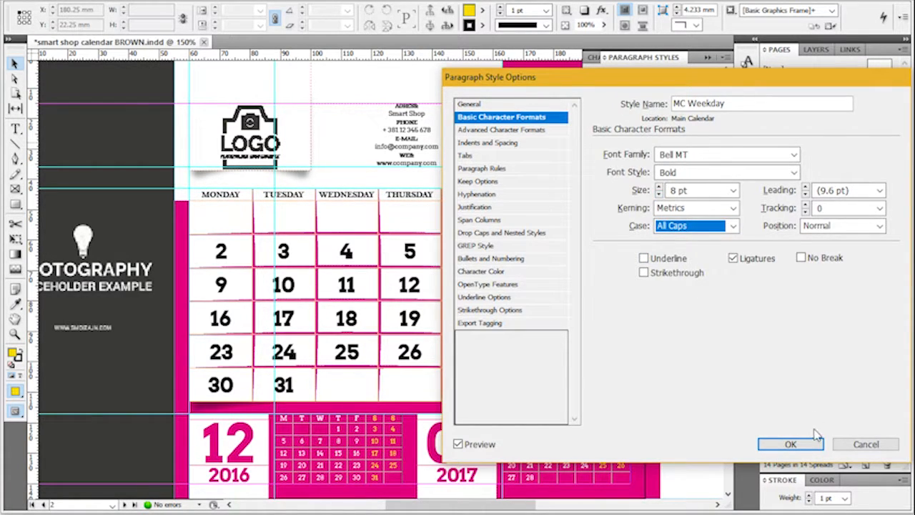
pyautogui.click(795, 445)
# Examine the weekday headings on the January and February pages, and put the paragraph styles away.
pyautogui.scroll(-2, 481, 236)
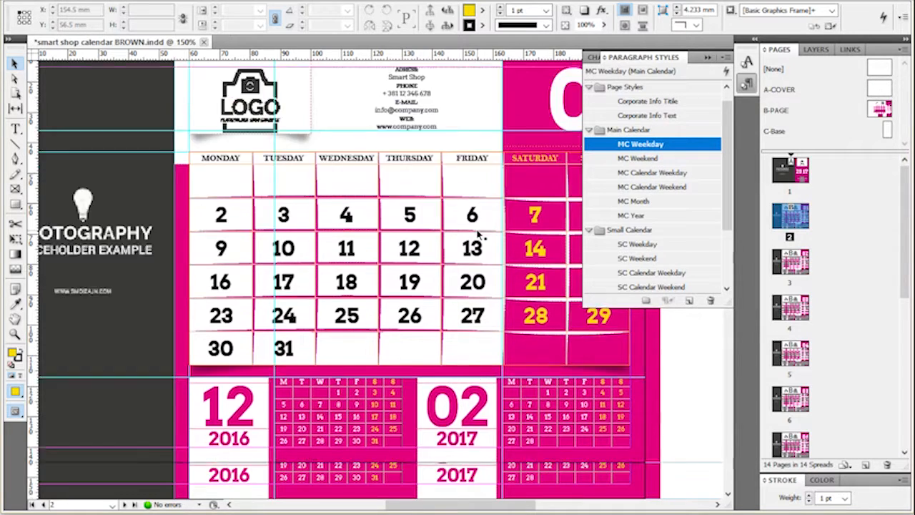
pyautogui.scroll(-10, 481, 236)
pyautogui.scroll(-4, 461, 320)
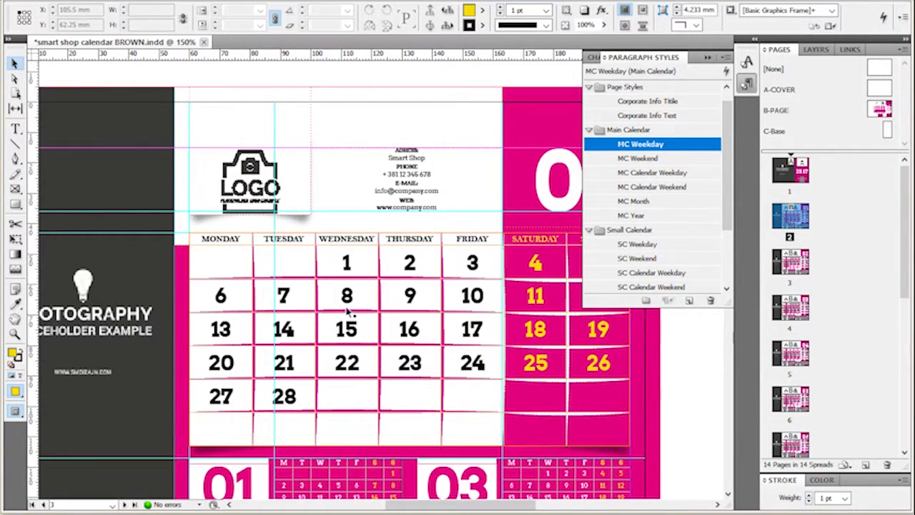
pyautogui.scroll(8, 466, 352)
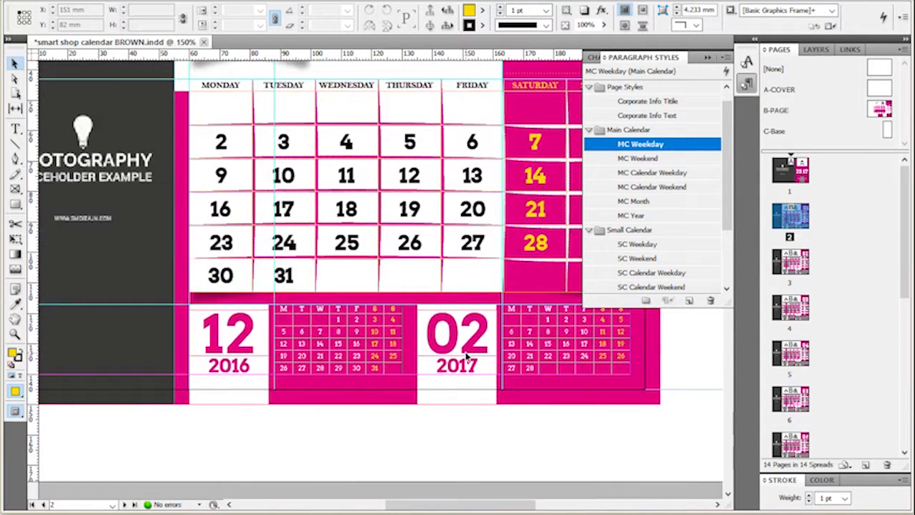
pyautogui.scroll(4, 466, 352)
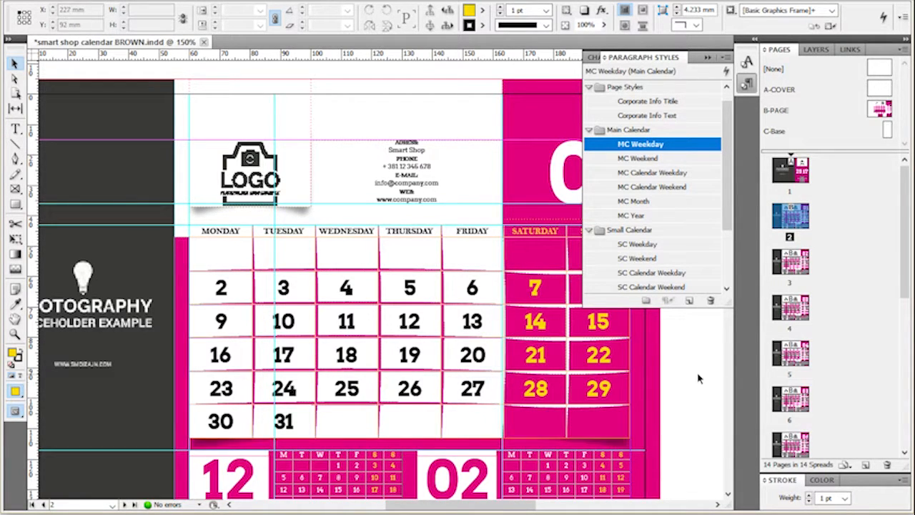
pyautogui.click(747, 84)
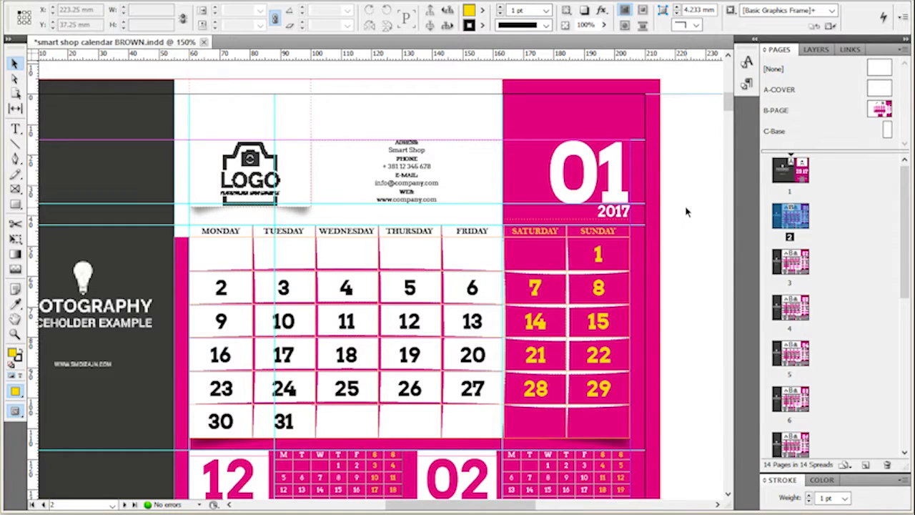
pyautogui.scroll(-1, 687, 211)
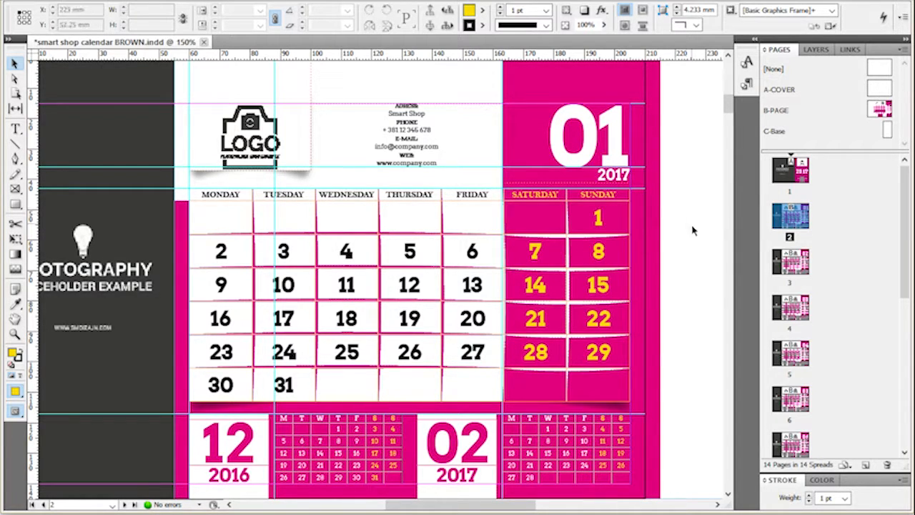
pyautogui.scroll(-1, 692, 231)
pyautogui.scroll(1, 200, 312)
# Return to the cover, switch to File Explorer to view the placeholder files in the calendar's Images folder, and minimize its window.
pyautogui.scroll(10, 198, 312)
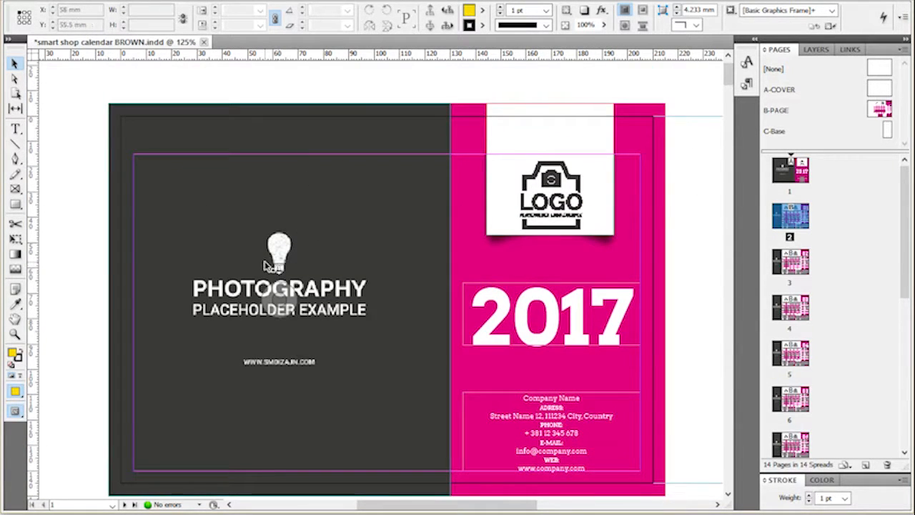
pyautogui.scroll(-2, 265, 261)
pyautogui.hotkey('alt', 'Tab')
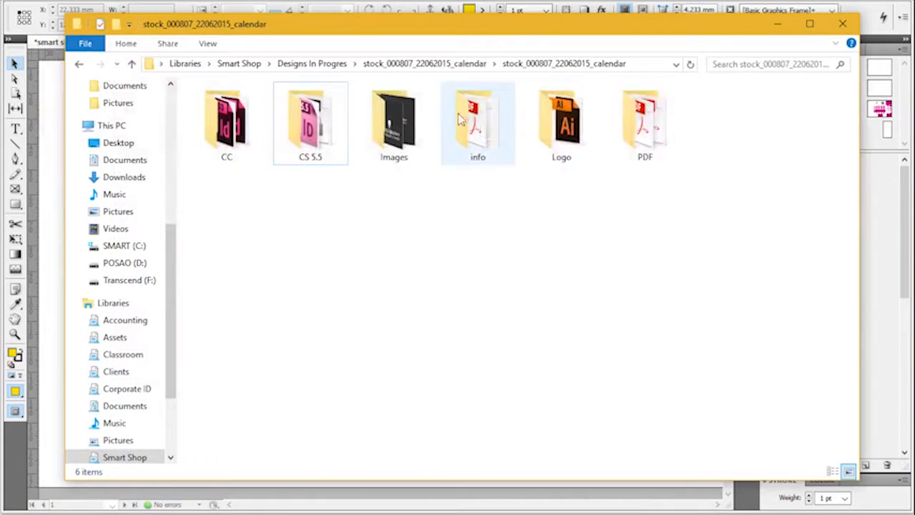
pyautogui.click(389, 110)
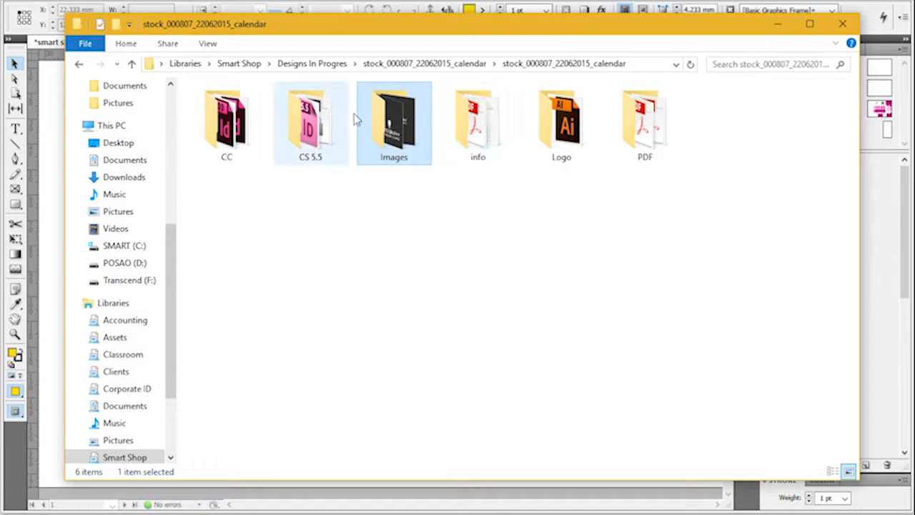
pyautogui.doubleClick(393, 122)
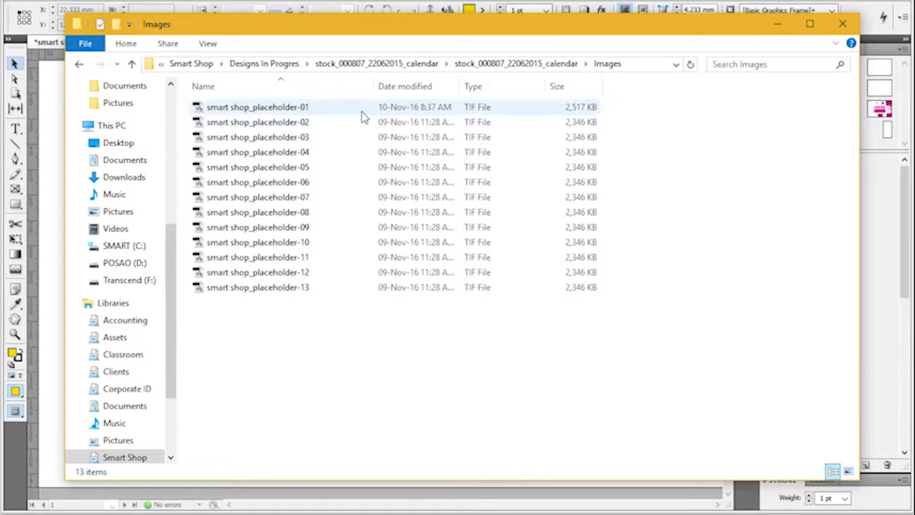
pyautogui.click(778, 24)
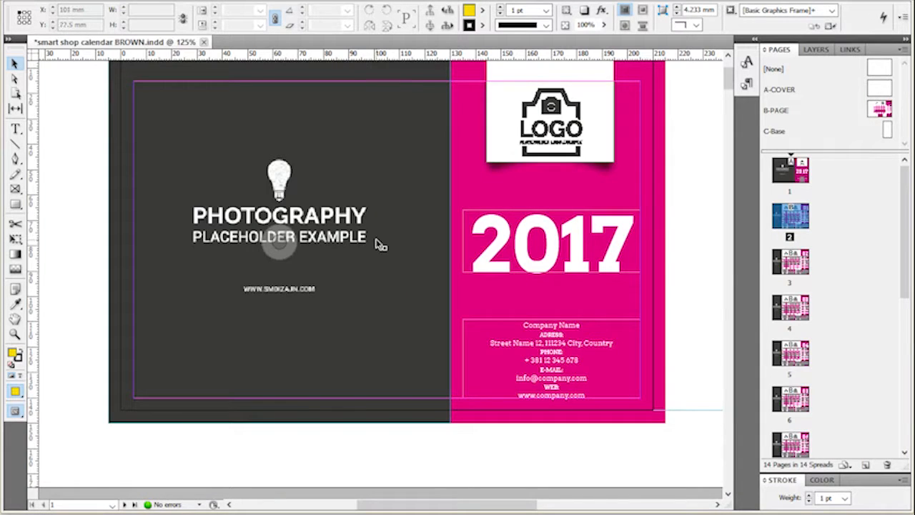
# Replace the cover's photography placeholder image with the first mountain photo from the Winter folder.
pyautogui.scroll(1, 381, 245)
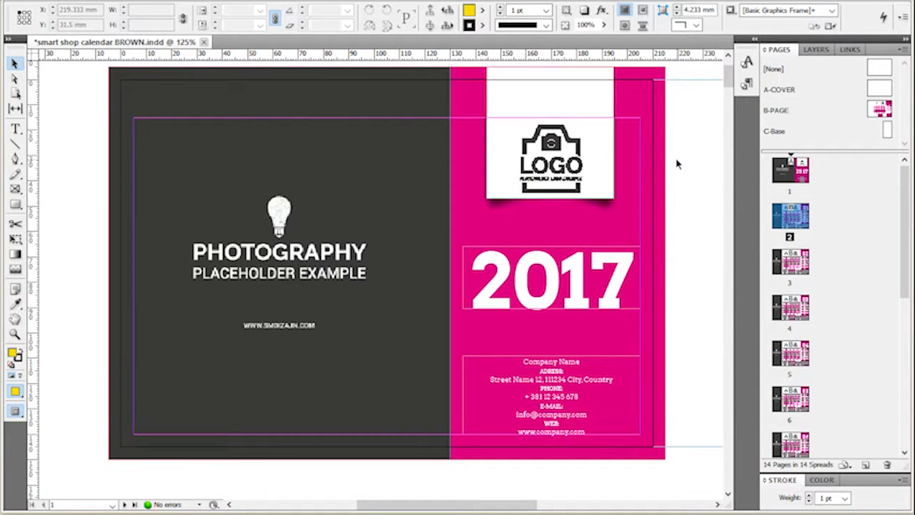
pyautogui.click(271, 350)
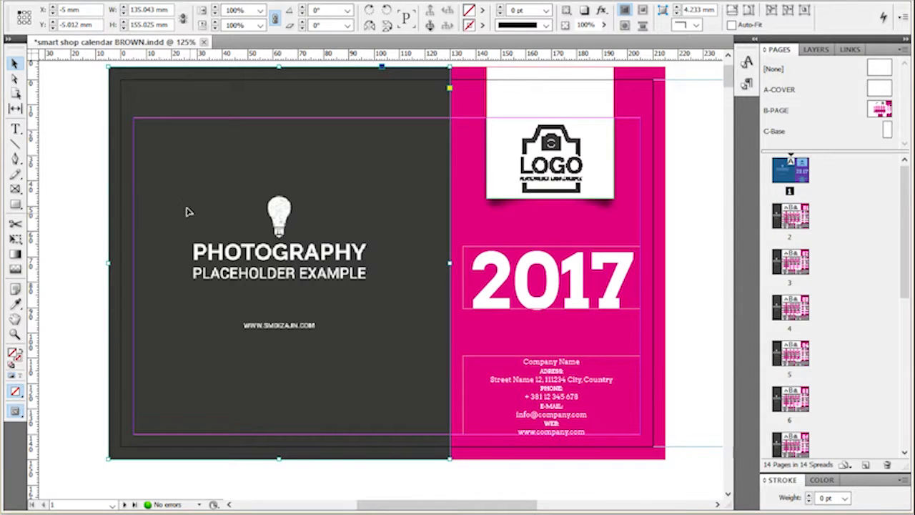
pyautogui.click(75, 125)
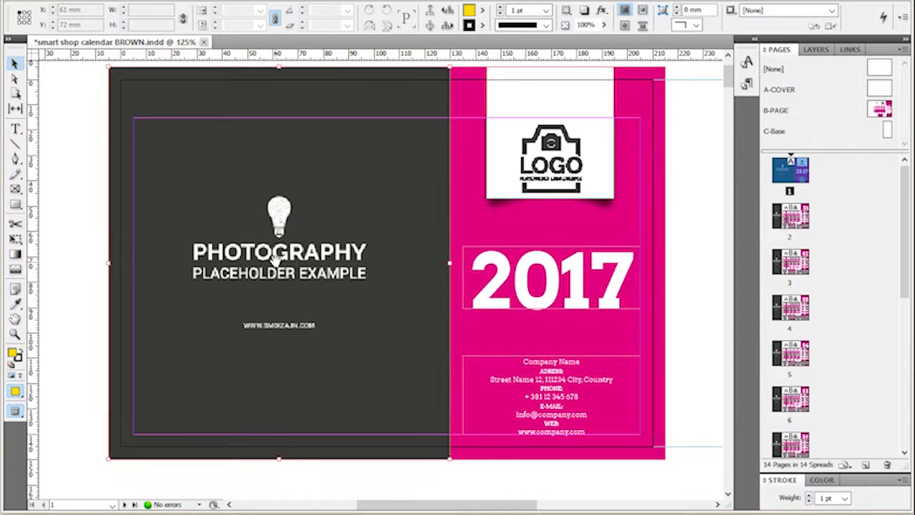
pyautogui.click(275, 263)
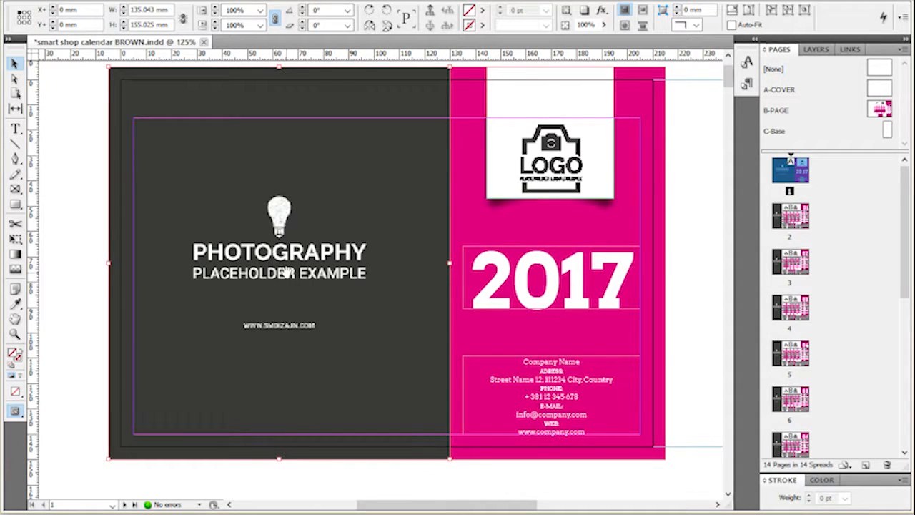
pyautogui.hotkey('ctrl', 'd')
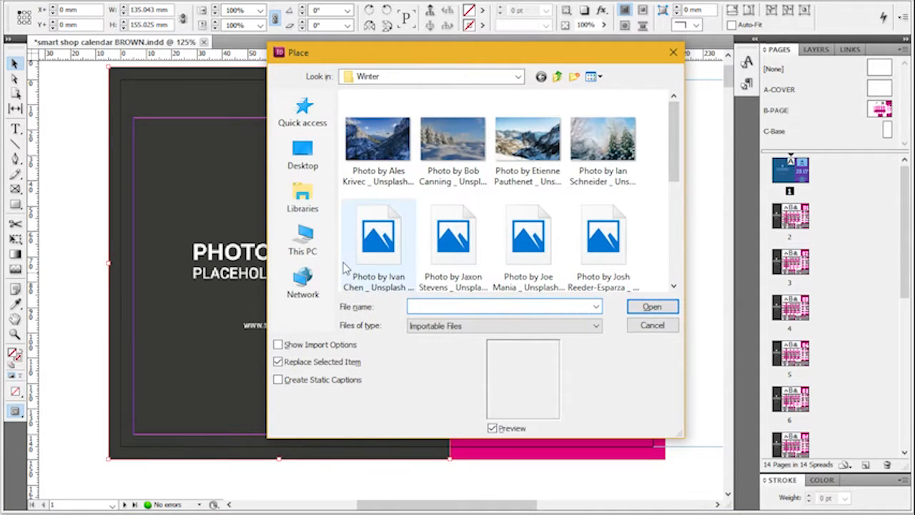
pyautogui.click(367, 159)
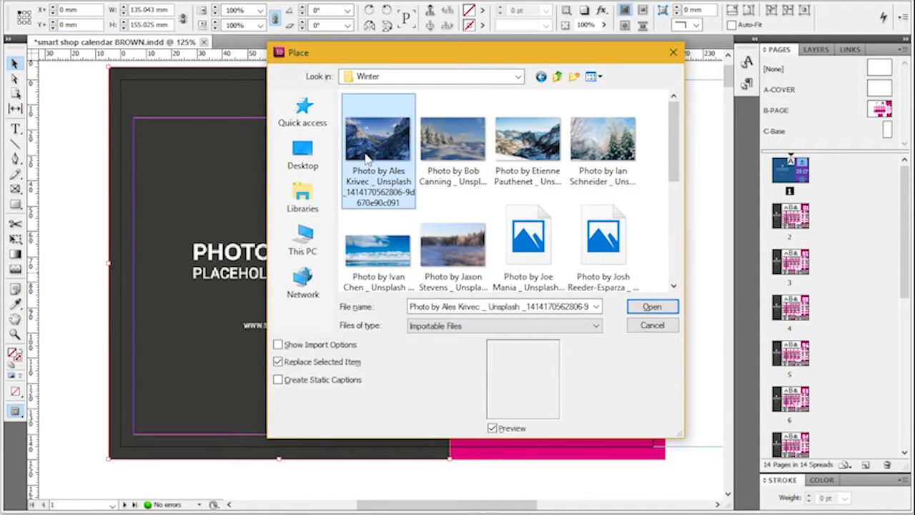
pyautogui.click(652, 305)
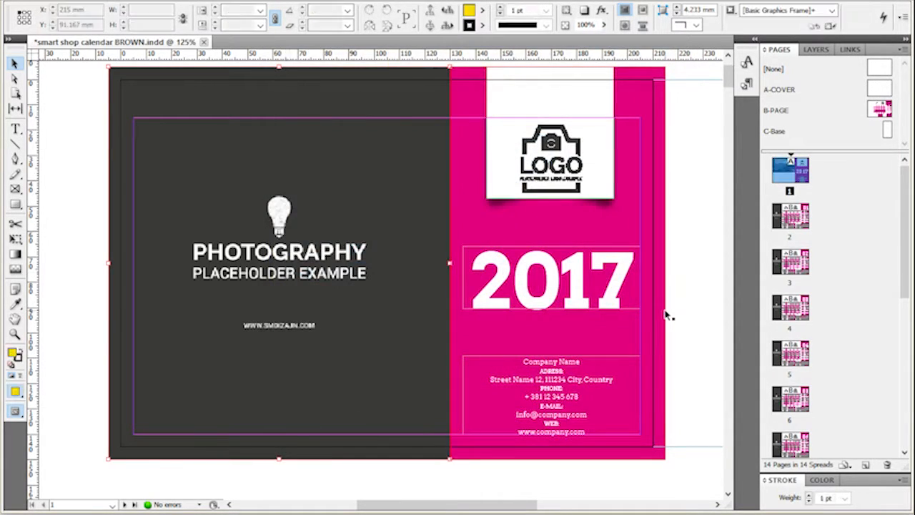
pyautogui.click(327, 143)
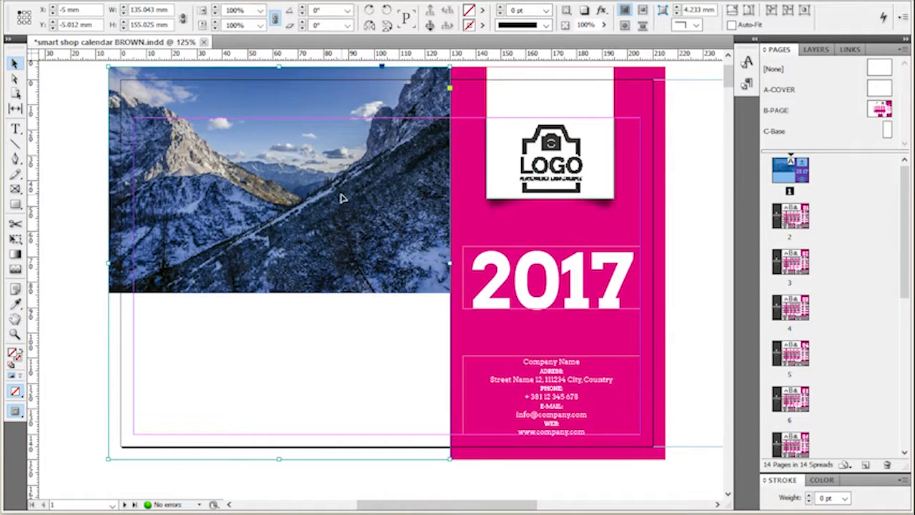
# Center the mountain photo in the cover's image frame, fill the frame proportionally, and view the result deselected.
pyautogui.click(807, 10)
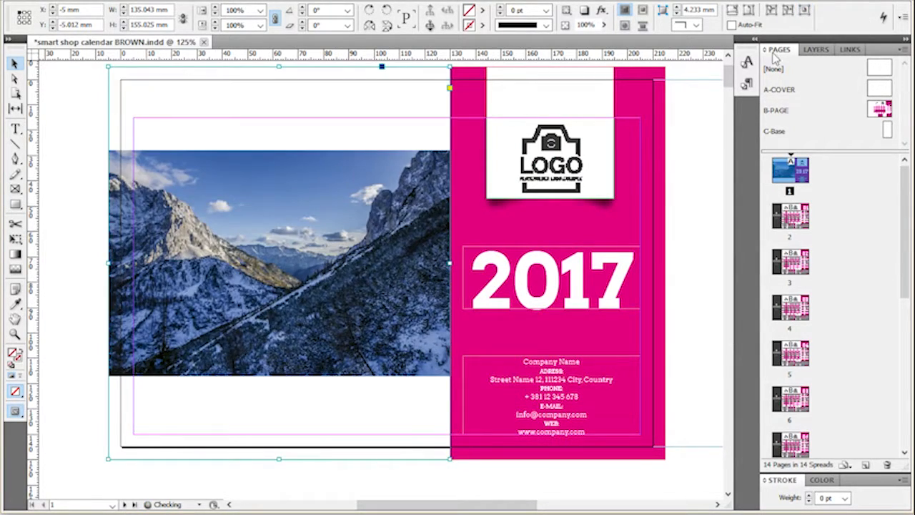
pyautogui.click(734, 10)
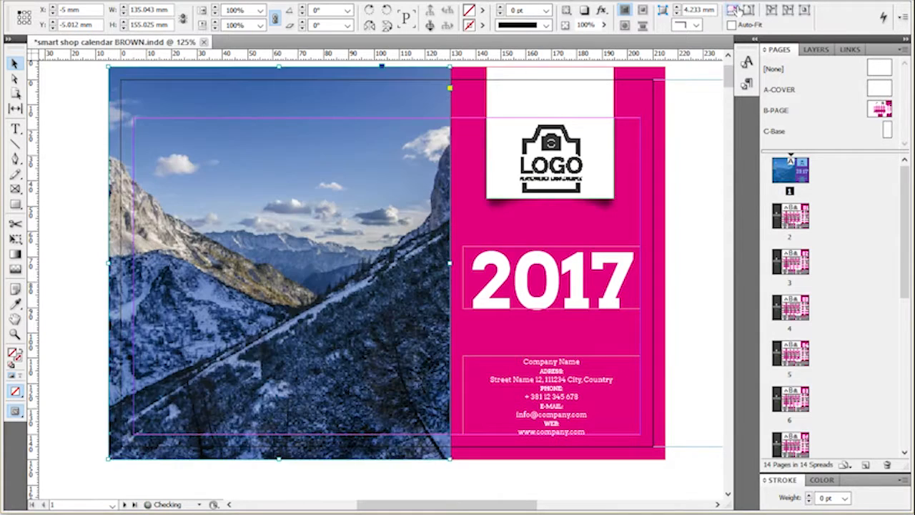
pyautogui.click(718, 272)
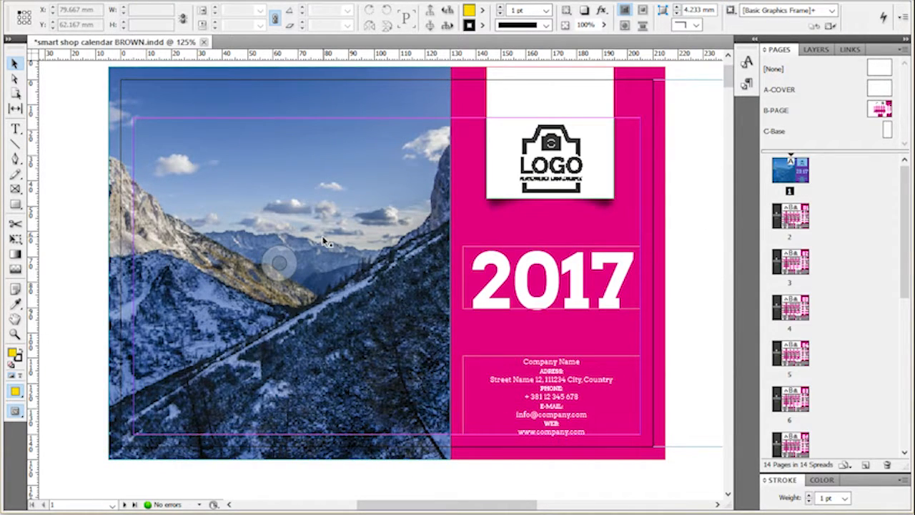
pyautogui.scroll(-5, 325, 242)
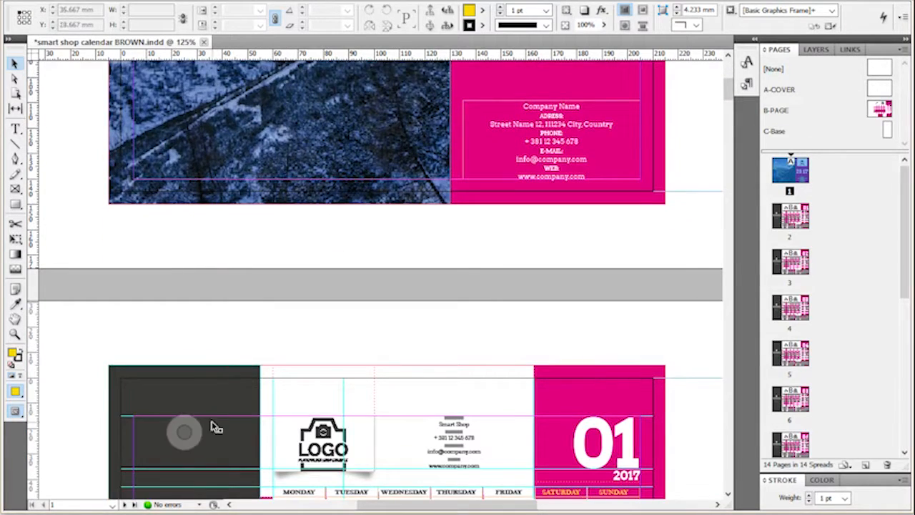
pyautogui.scroll(4, 541, 218)
pyautogui.scroll(3, 693, 226)
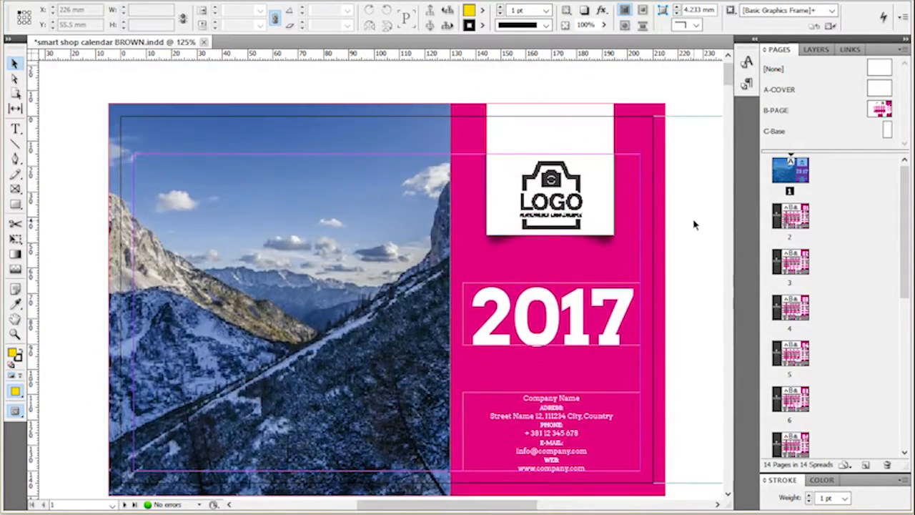
# Undo the fitting, centering and placement of the cover photo, and delete the copy dropped on the pasteboard.
pyautogui.hotkey('ctrl', 'z')
pyautogui.hotkey('ctrl', 'z')
pyautogui.hotkey('ctrl', 'z')
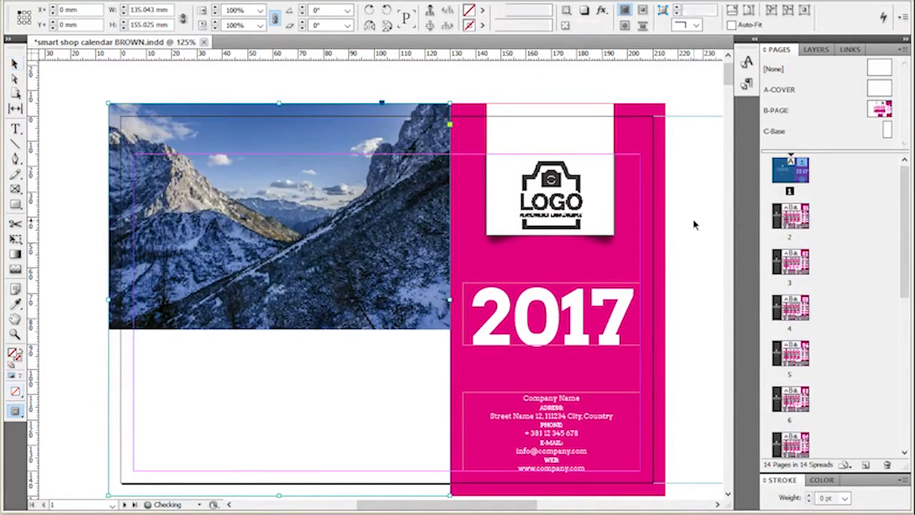
pyautogui.click(693, 222)
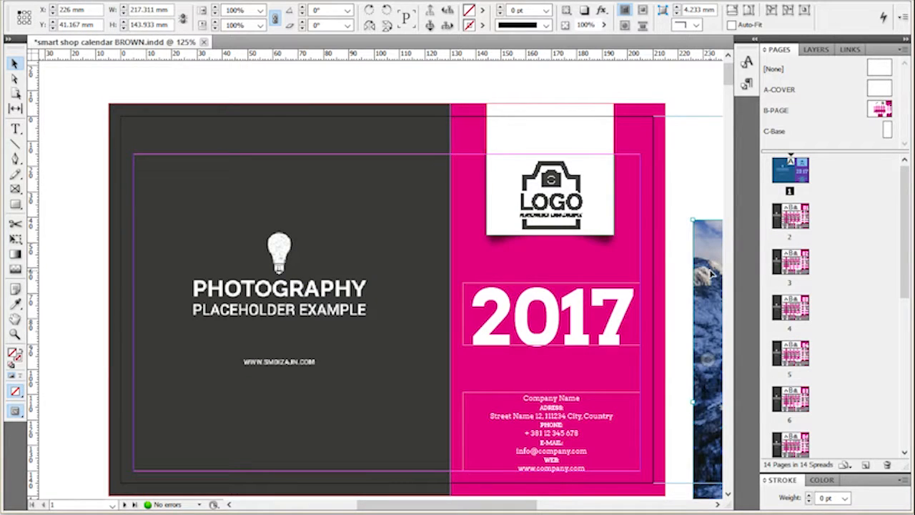
pyautogui.press('Delete')
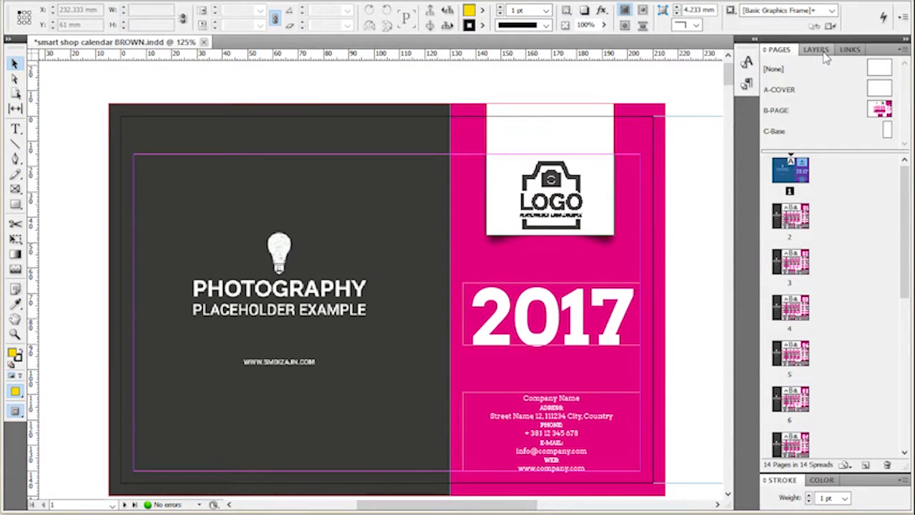
# Display the document's linked files, select the cover's "-01.tif" placeholder link to view its details, and look through the list.
pyautogui.click(845, 50)
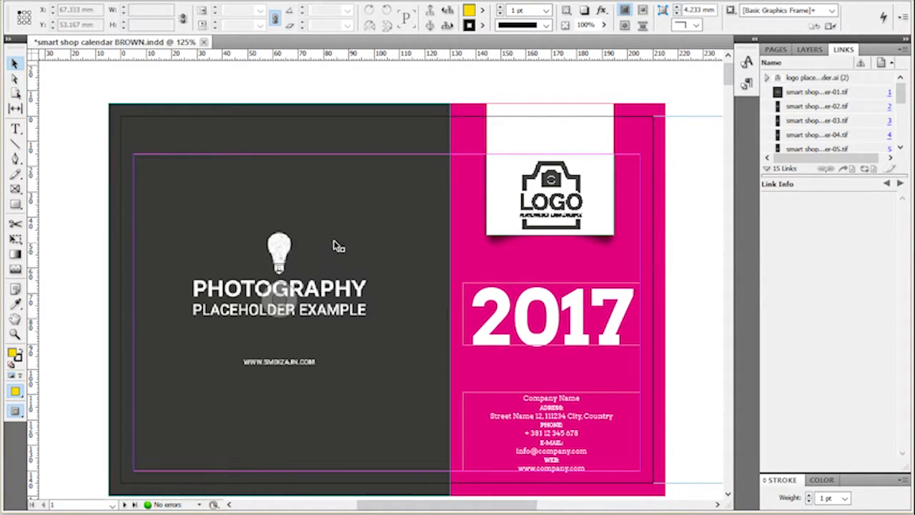
pyautogui.scroll(-1, 324, 249)
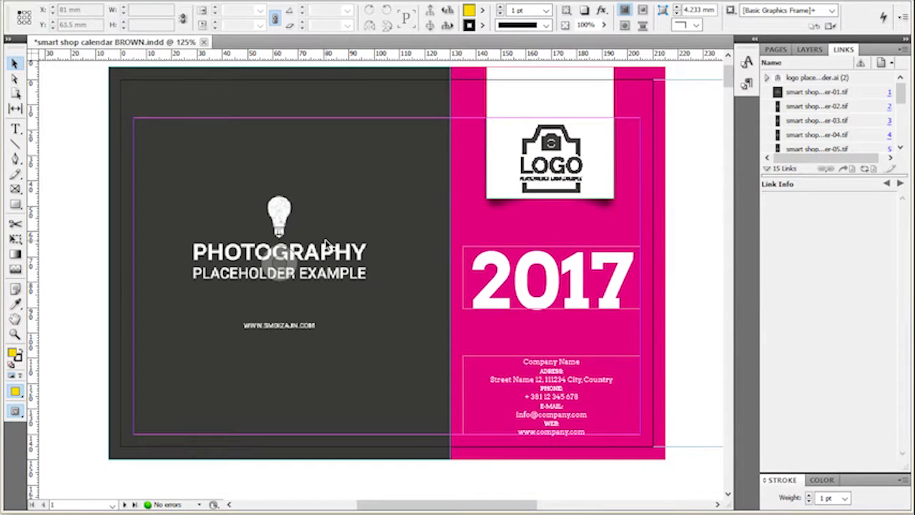
pyautogui.scroll(1, 325, 244)
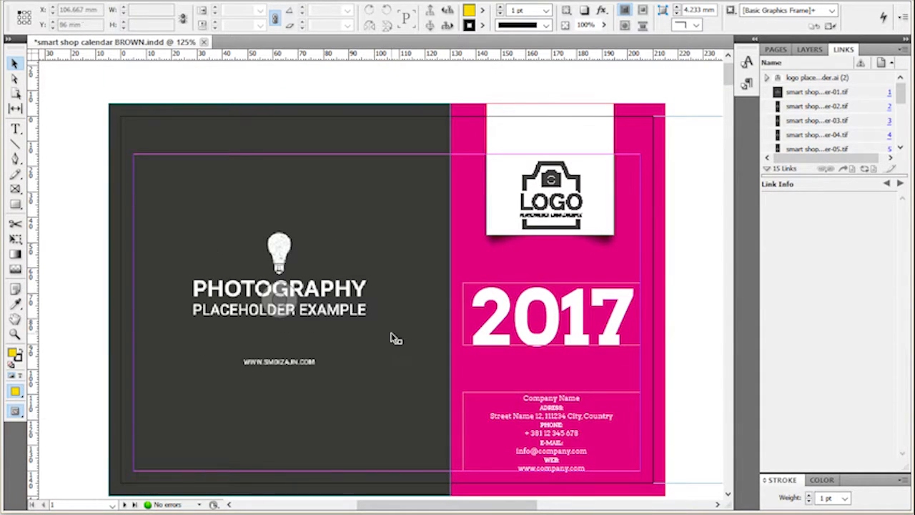
pyautogui.click(844, 94)
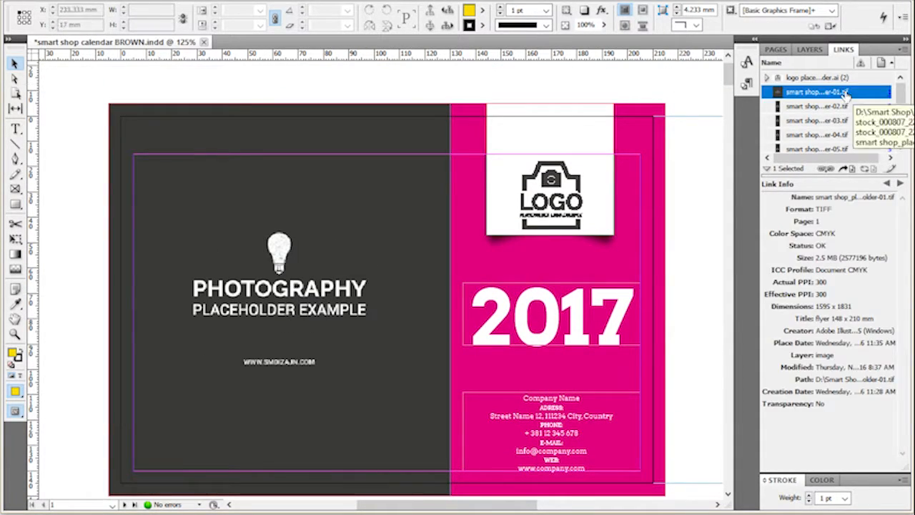
pyautogui.scroll(-3, 837, 129)
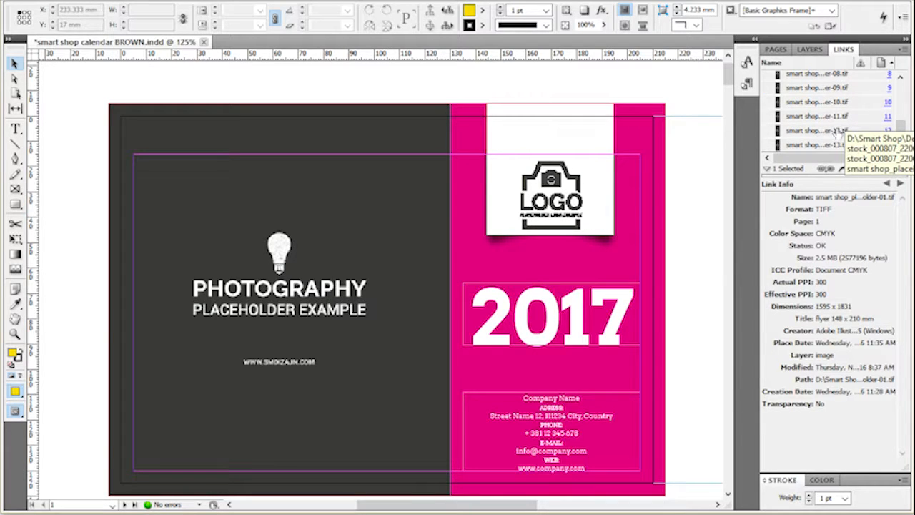
pyautogui.scroll(3, 843, 132)
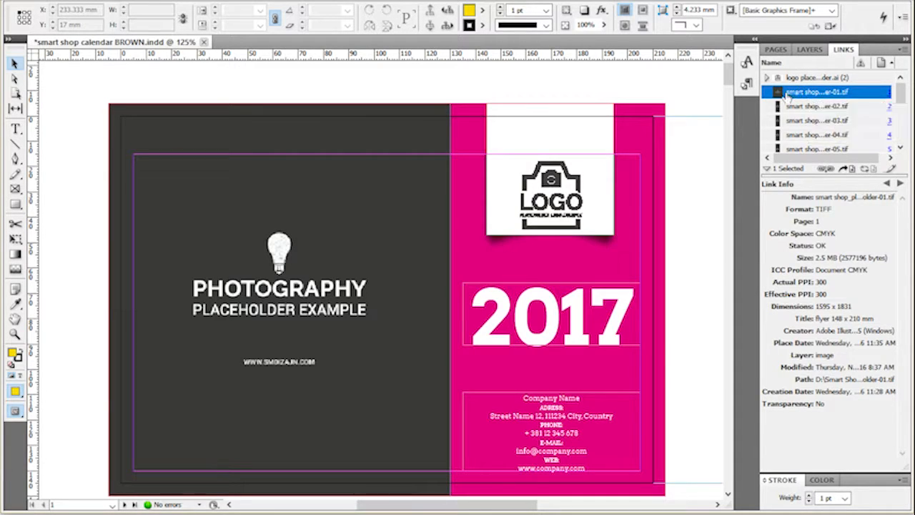
# Relink the cover's "-01.tif" placeholder to the first photo in the second row of the Action Images folder.
pyautogui.rightClick(787, 96)
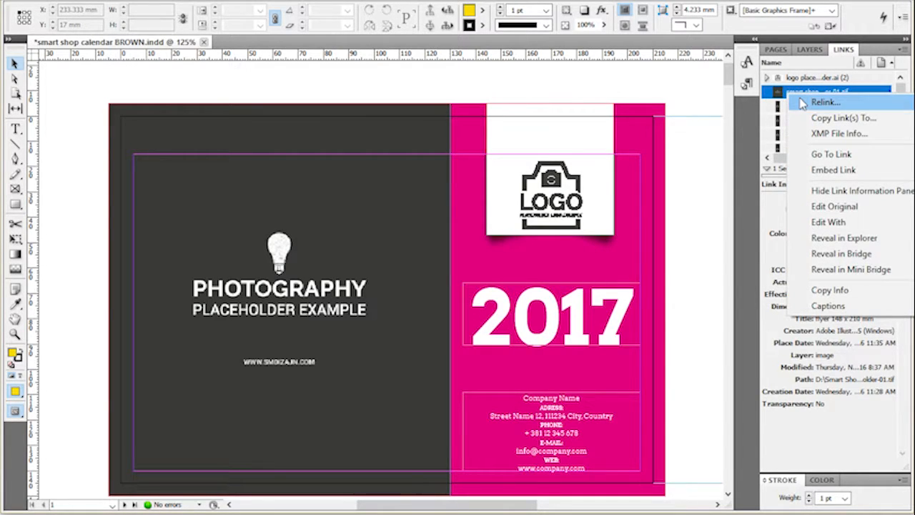
pyautogui.click(802, 103)
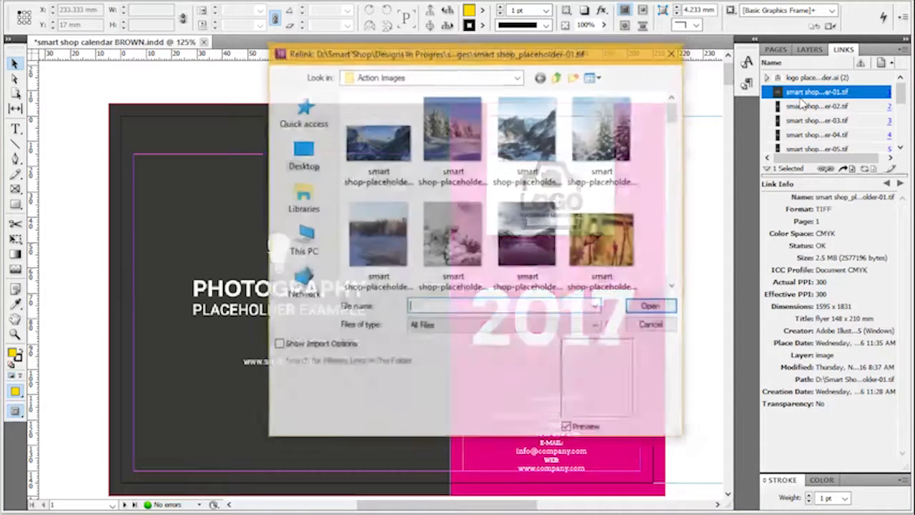
pyautogui.doubleClick(379, 220)
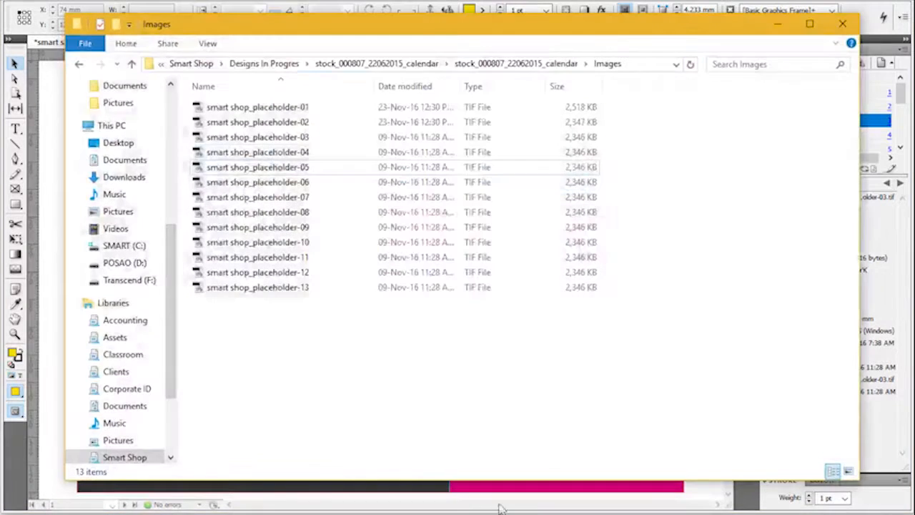
# Look at the template's parent folder and its Images folder of placeholder TIF files, and return to the calendar layout.
pyautogui.click(506, 70)
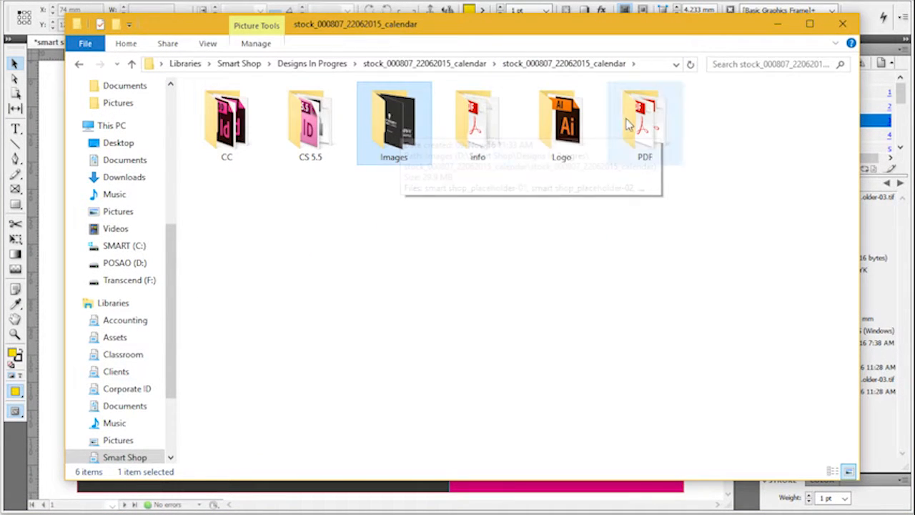
pyautogui.doubleClick(418, 127)
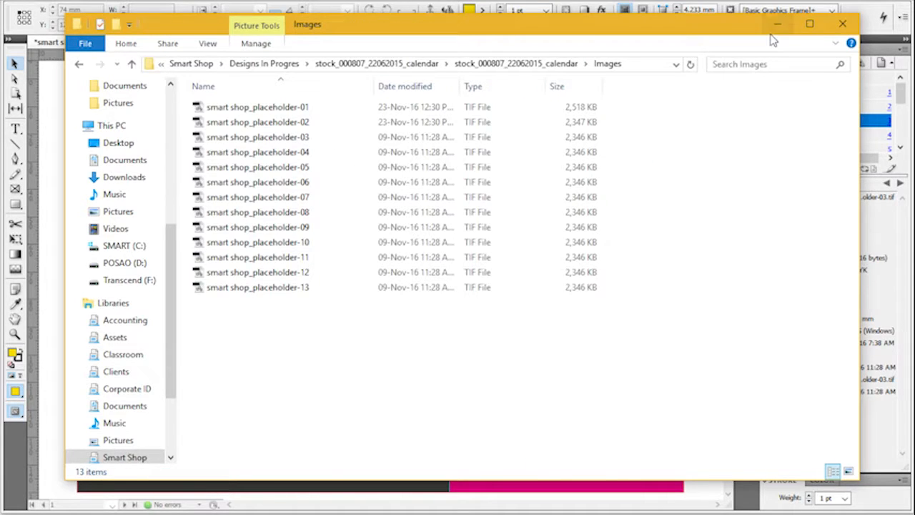
pyautogui.click(777, 24)
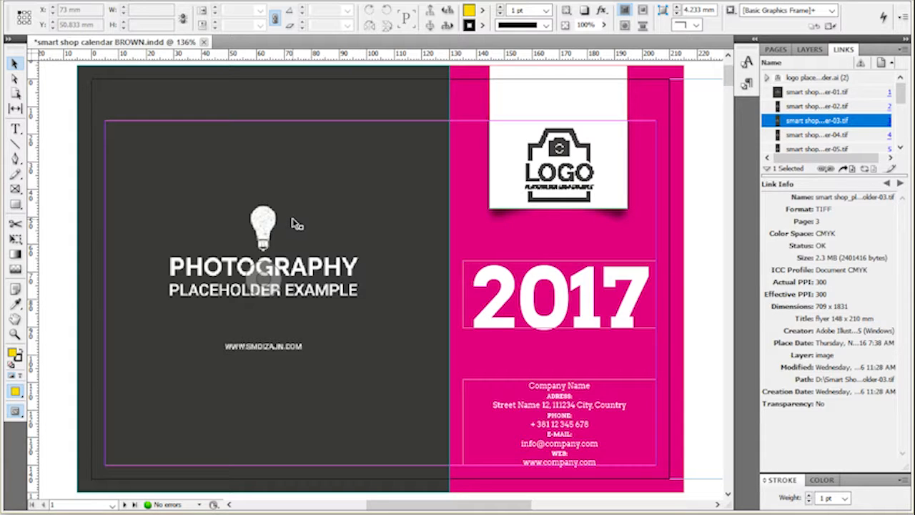
pyautogui.click(318, 258)
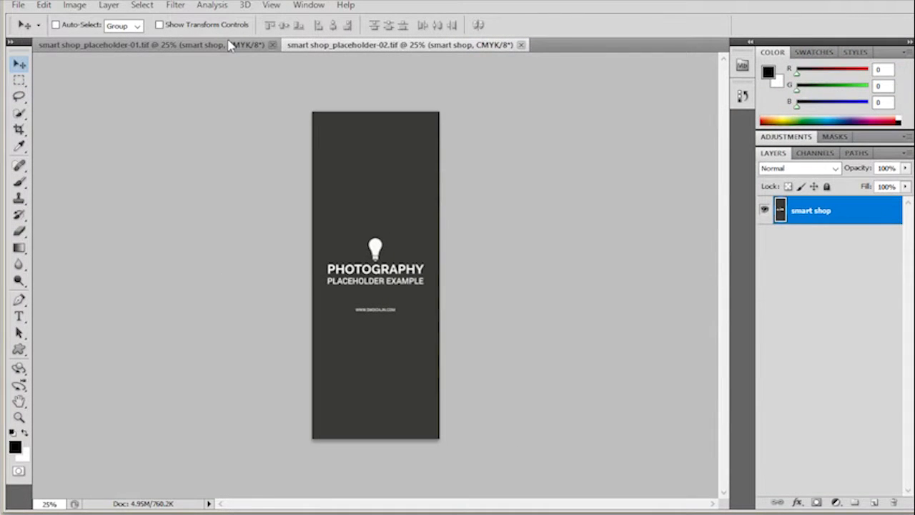
# In Photoshop, place the foggy forest road photo from the Fall folder into smart shop_placeholder-01.tif.
pyautogui.click(230, 45)
pyautogui.click(18, 5)
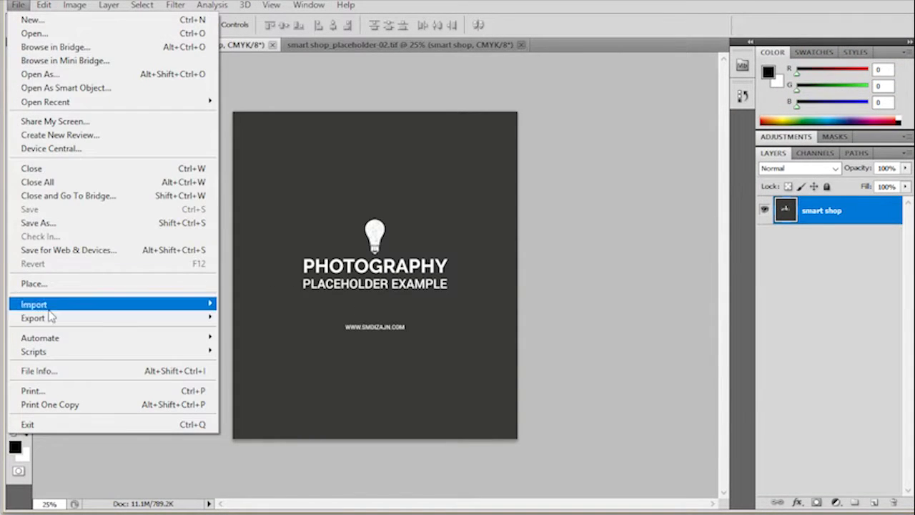
pyautogui.click(54, 285)
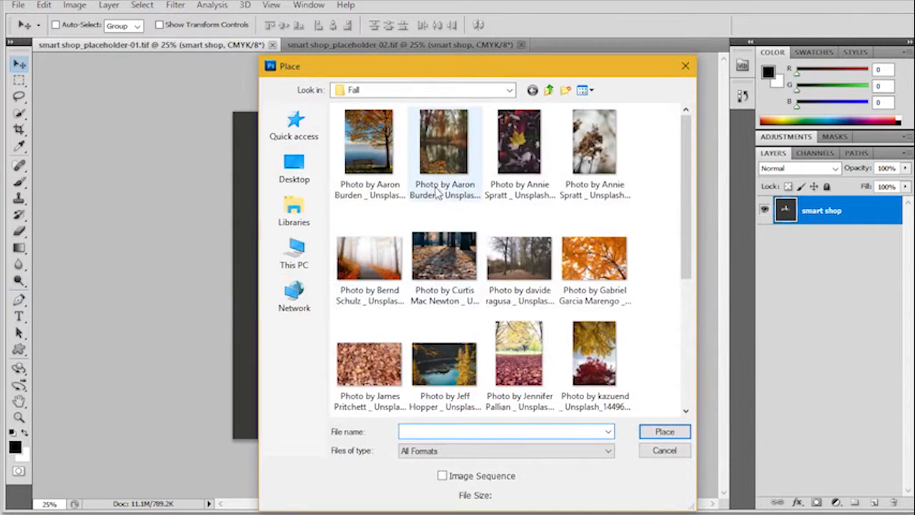
pyautogui.click(370, 263)
pyautogui.doubleClick(398, 264)
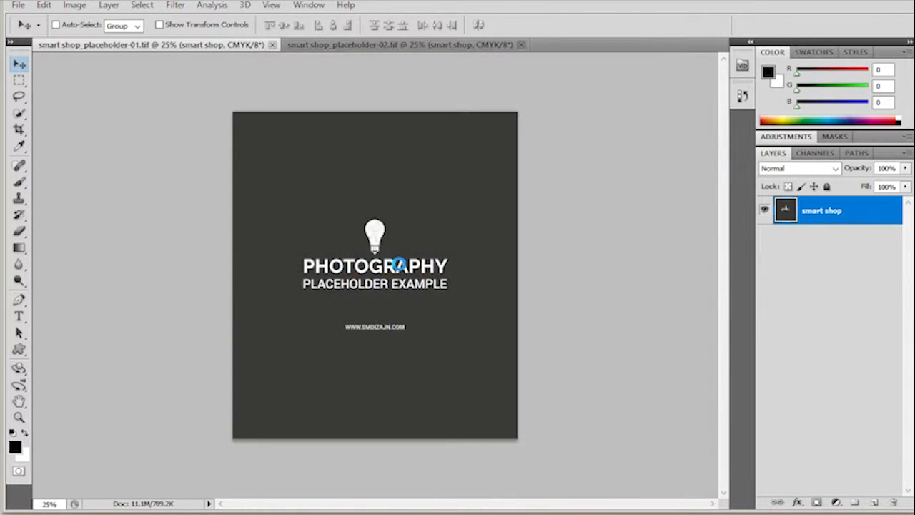
# Scale the placed forest photo to about 22.5%, shift it so the road shows and the canvas is covered, and commit the placement.
pyautogui.moveTo(520, 370); pyautogui.dragTo(620, 438)
pyautogui.moveTo(345, 384); pyautogui.dragTo(445, 385)
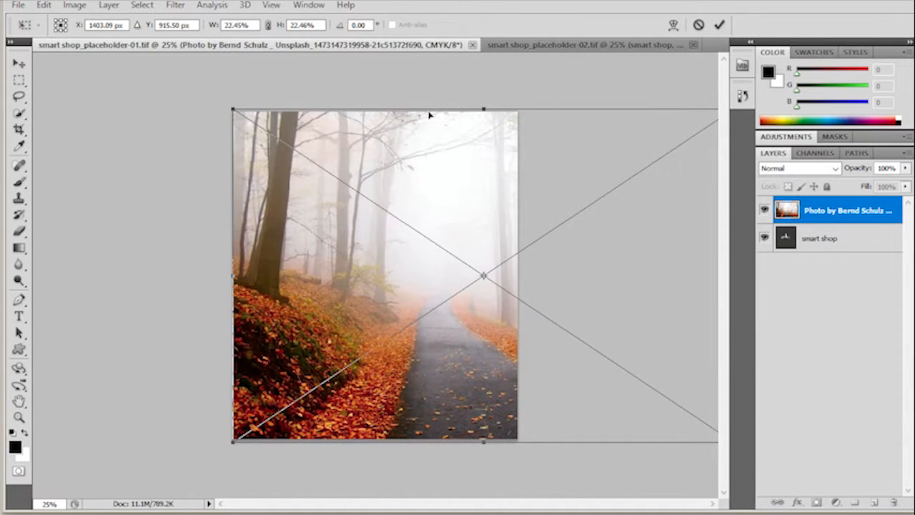
pyautogui.click(719, 26)
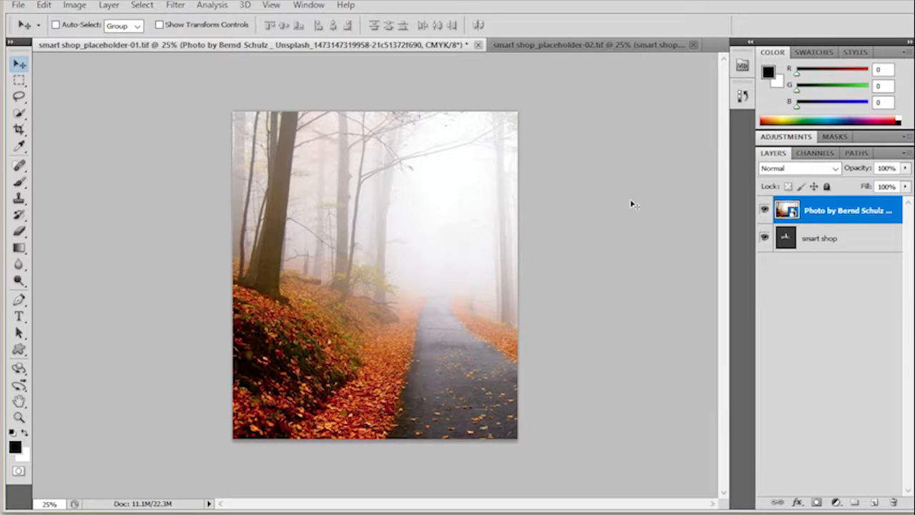
# Place the Fall folder's lakeside bench photo into smart shop_placeholder-02.tif, scaled about its center to about 11% to cover the canvas.
pyautogui.click(558, 43)
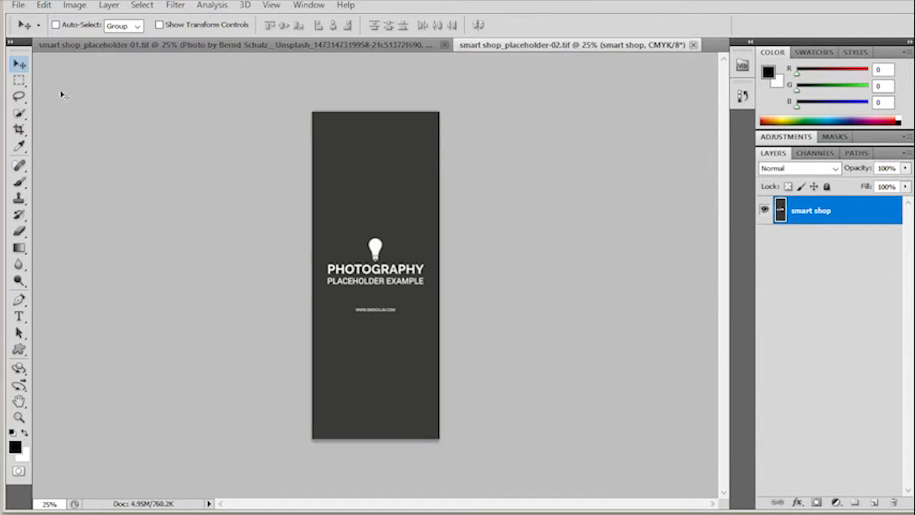
pyautogui.click(21, 6)
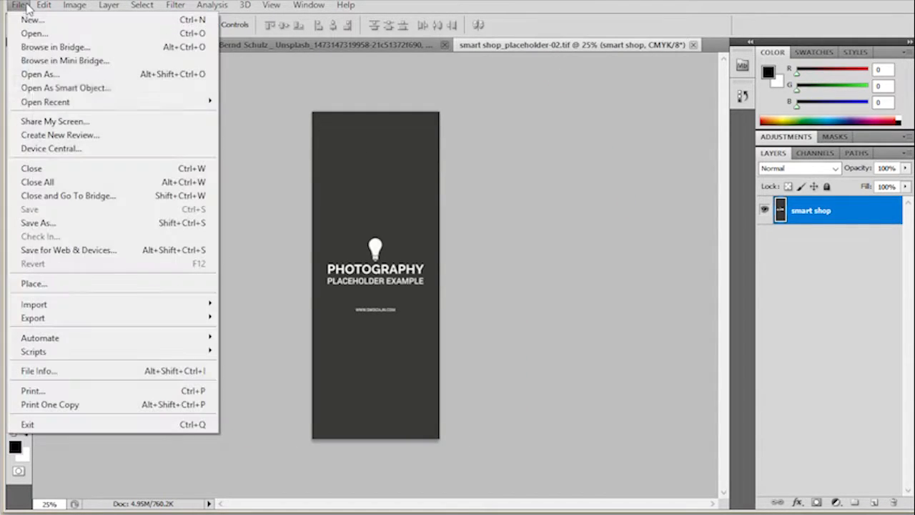
pyautogui.click(59, 284)
pyautogui.doubleClick(355, 136)
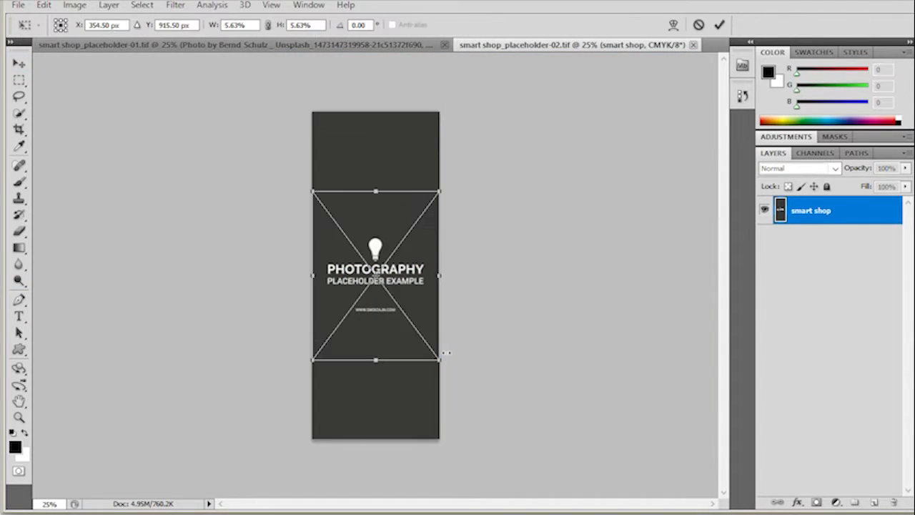
pyautogui.moveTo(438, 361); pyautogui.dragTo(486, 443)
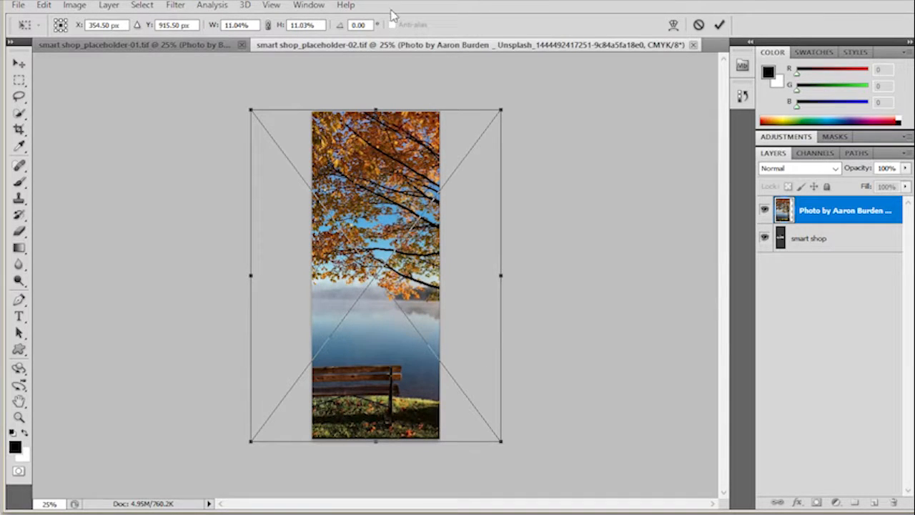
pyautogui.click(718, 25)
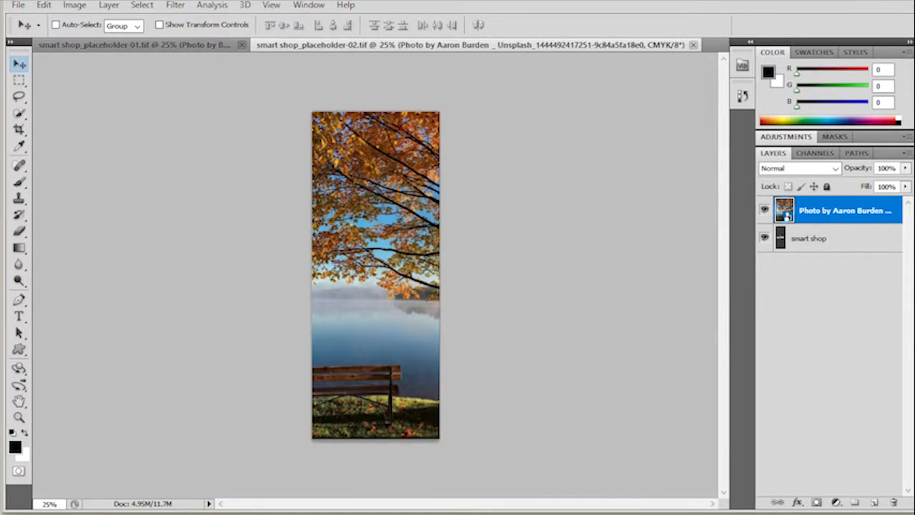
# Switch to the calendar in InDesign with nothing selected in the layout.
pyautogui.hotkey('alt', 'Tab')
pyautogui.click(701, 133)
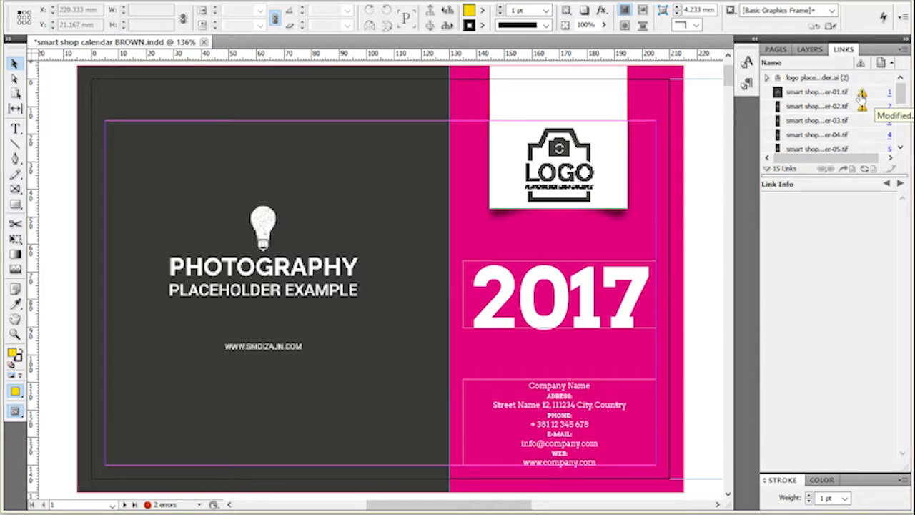
# Update only the modified "-01.tif" cover link, and undo that update.
pyautogui.doubleClick(862, 94)
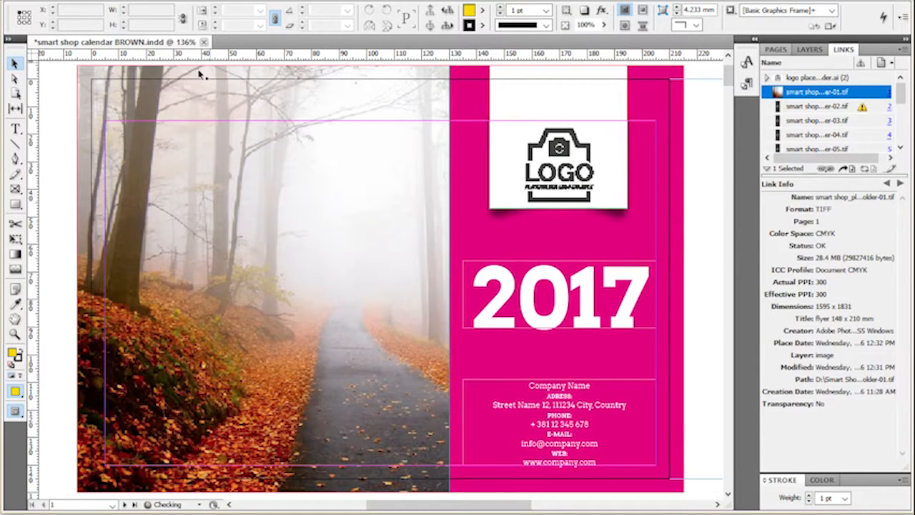
pyautogui.click(70, 2)
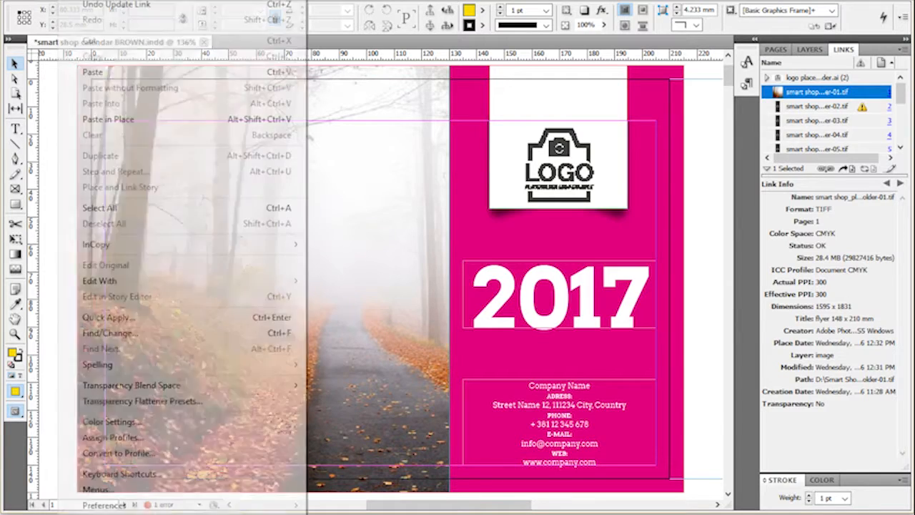
pyautogui.click(93, 4)
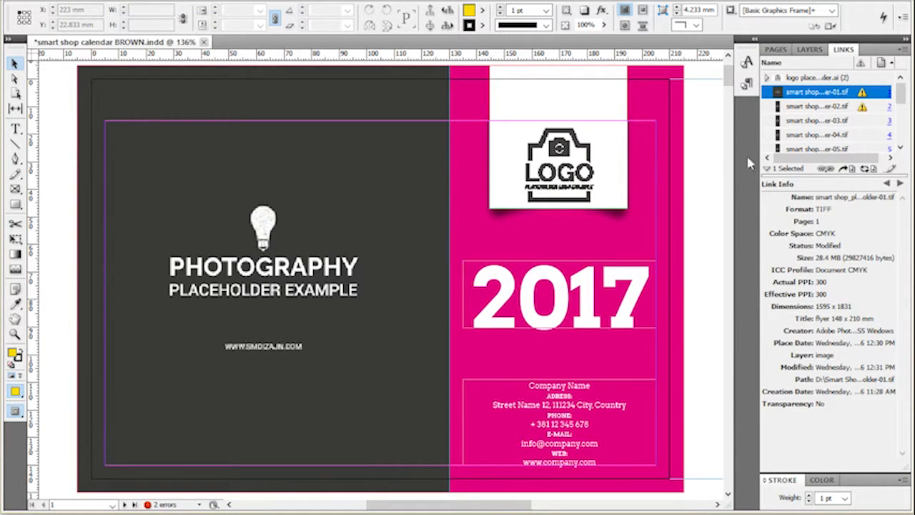
# Update the modified "-01.tif" and "-02.tif" links together, and check the calendar pages with their new photos.
pyautogui.keyDown('shift'); pyautogui.click(842, 107); pyautogui.keyUp('shift')
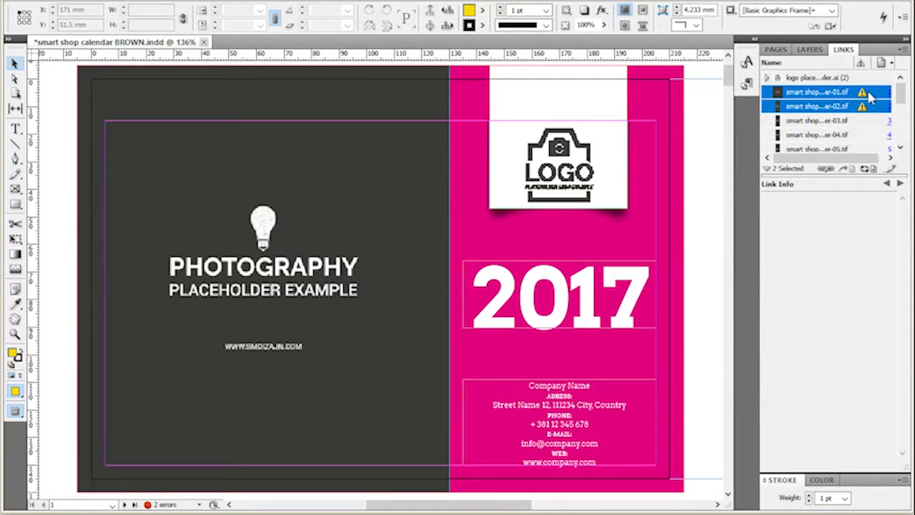
pyautogui.rightClick(788, 92)
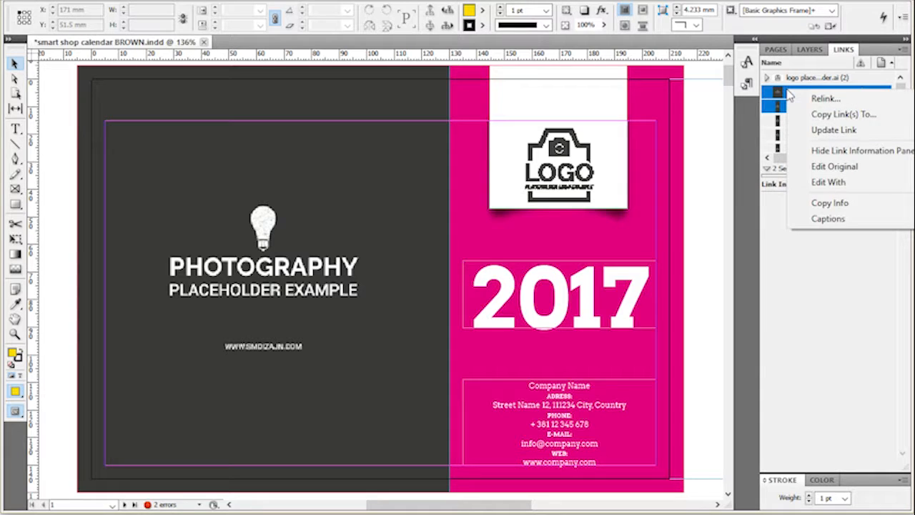
pyautogui.click(799, 132)
pyautogui.scroll(-3, 700, 275)
pyautogui.scroll(-10, 701, 275)
pyautogui.scroll(10, 701, 275)
pyautogui.scroll(3, 700, 276)
pyautogui.scroll(-2, 701, 237)
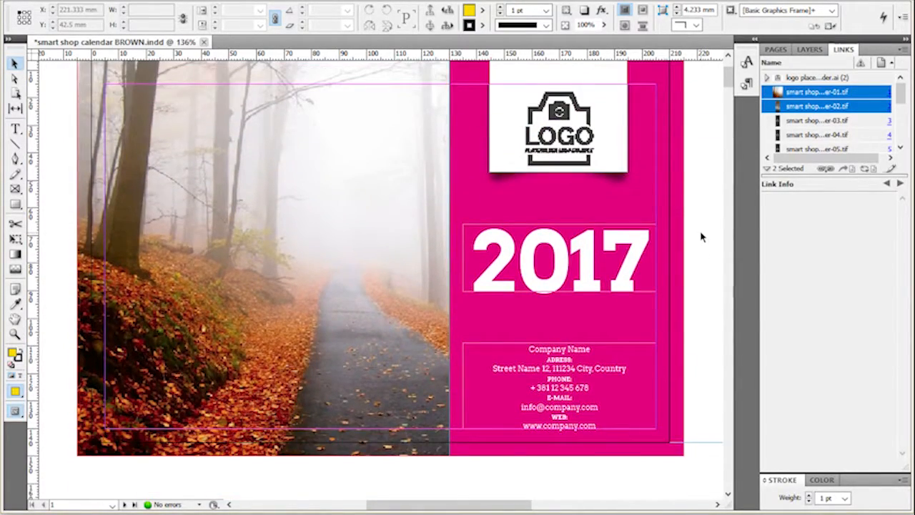
pyautogui.scroll(1, 705, 258)
pyautogui.click(170, 207)
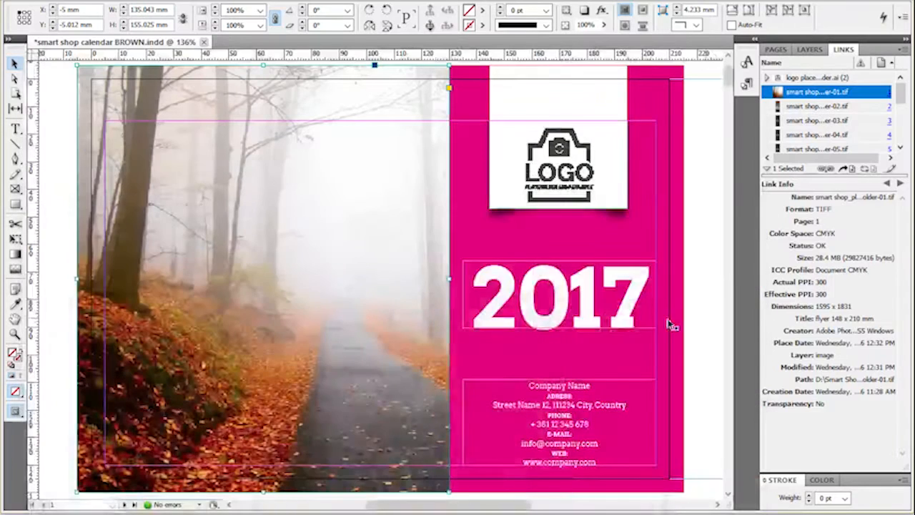
pyautogui.rightClick(398, 199)
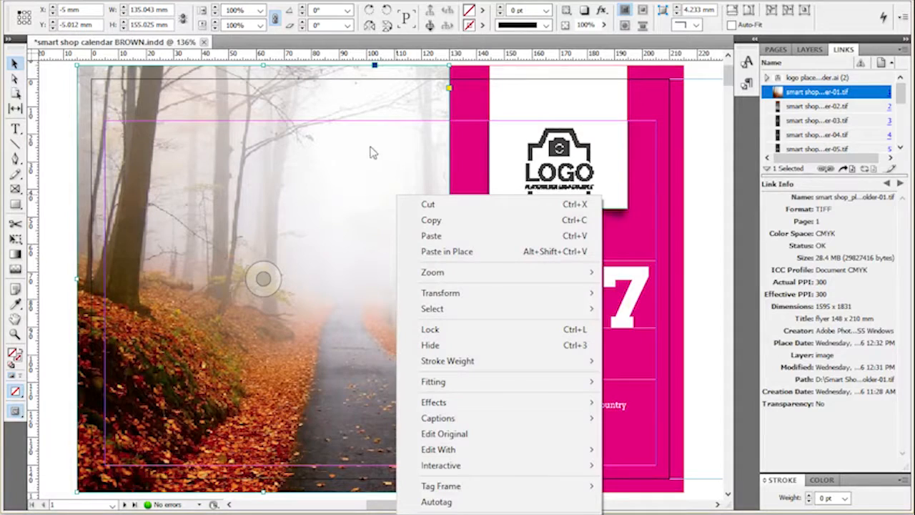
pyautogui.click(716, 175)
pyautogui.click(712, 172)
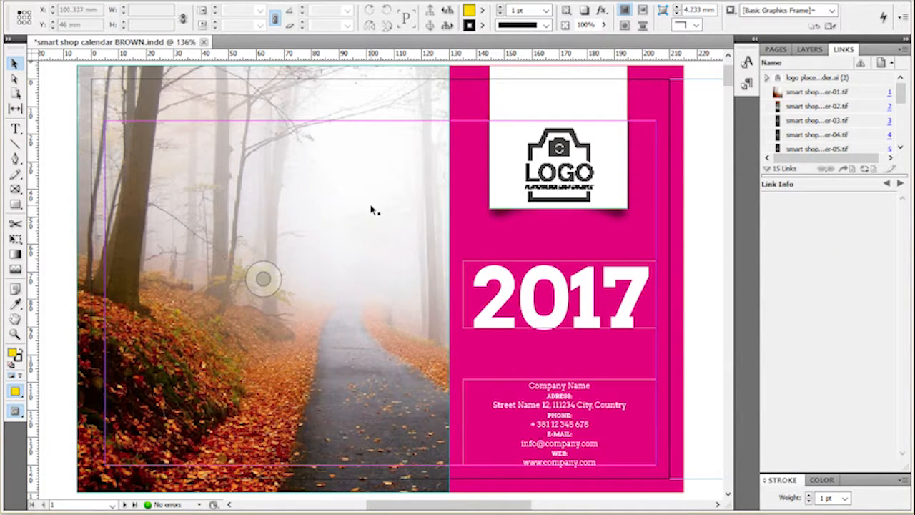